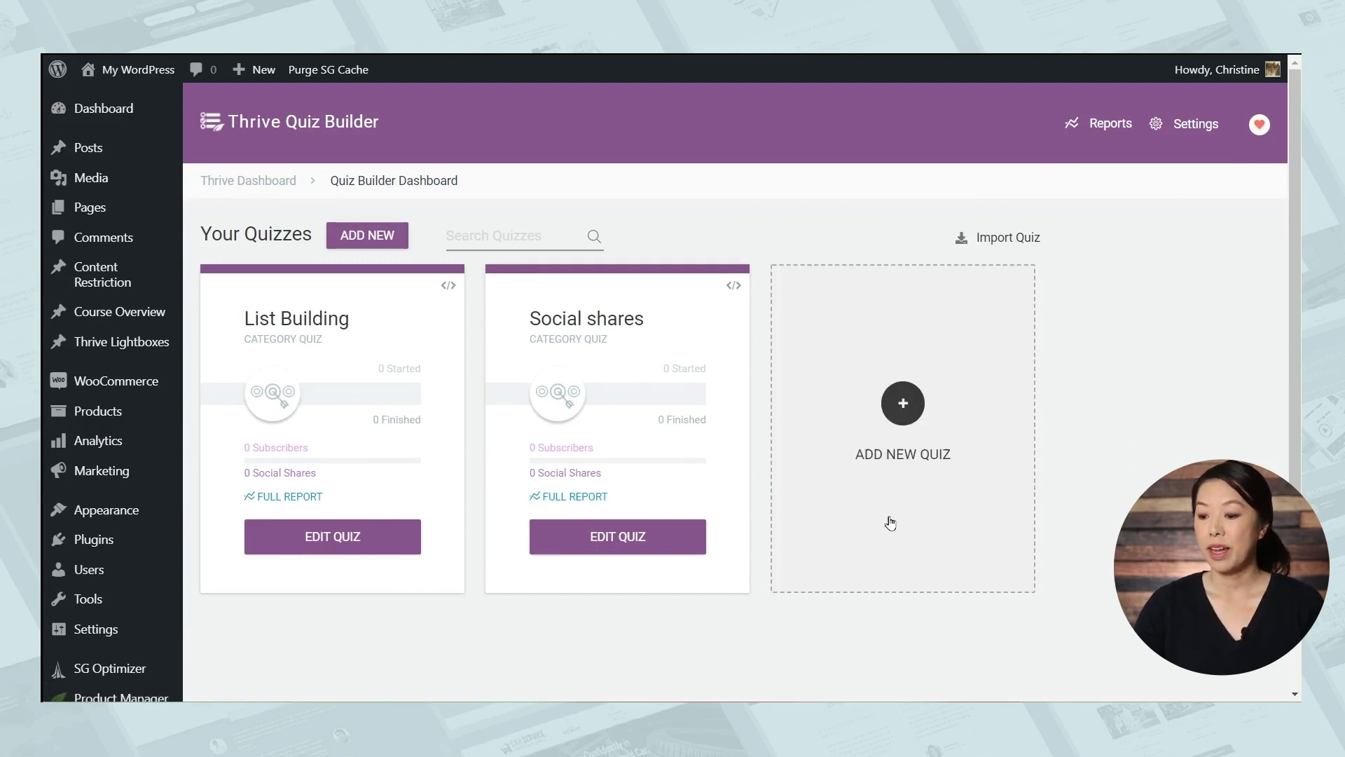
Step: Start a new quiz using Build from scratch and continue to the naming screen
click(907, 426)
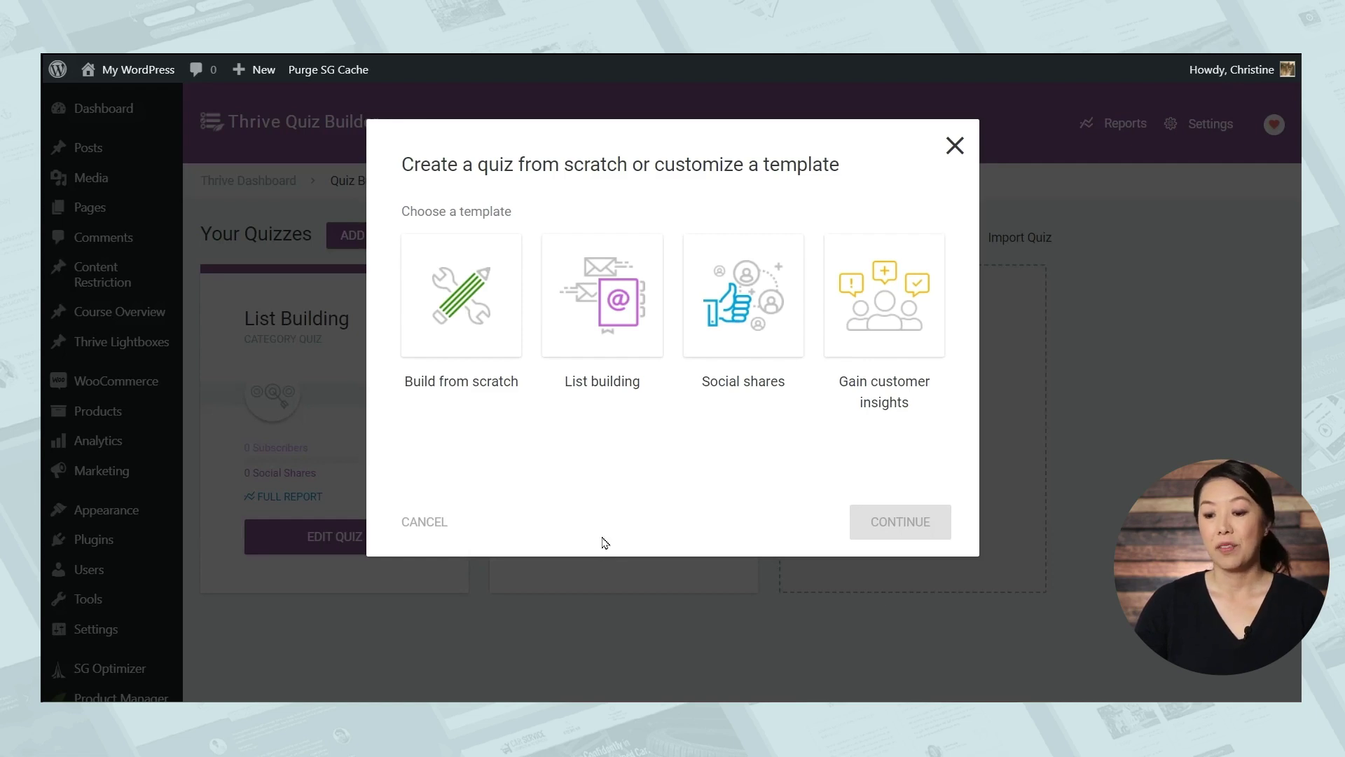
click(456, 316)
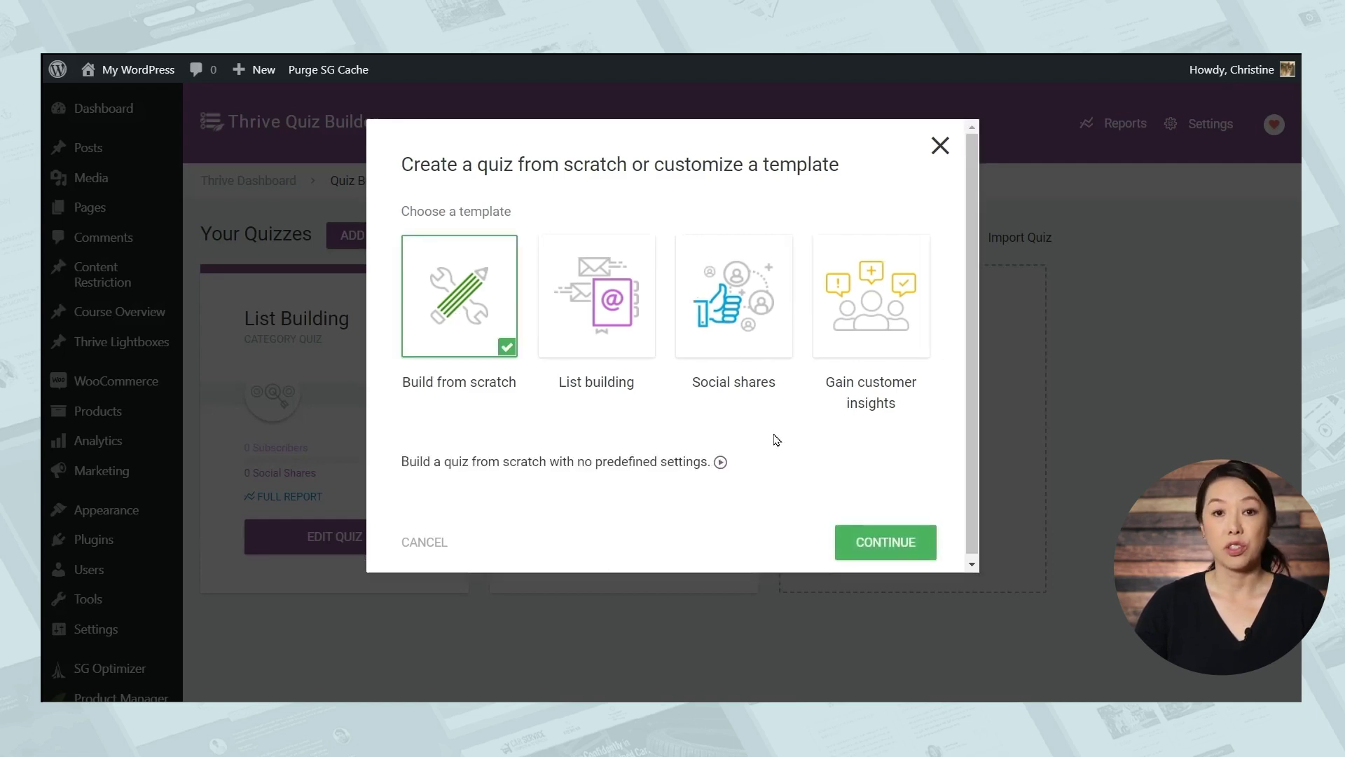
click(877, 553)
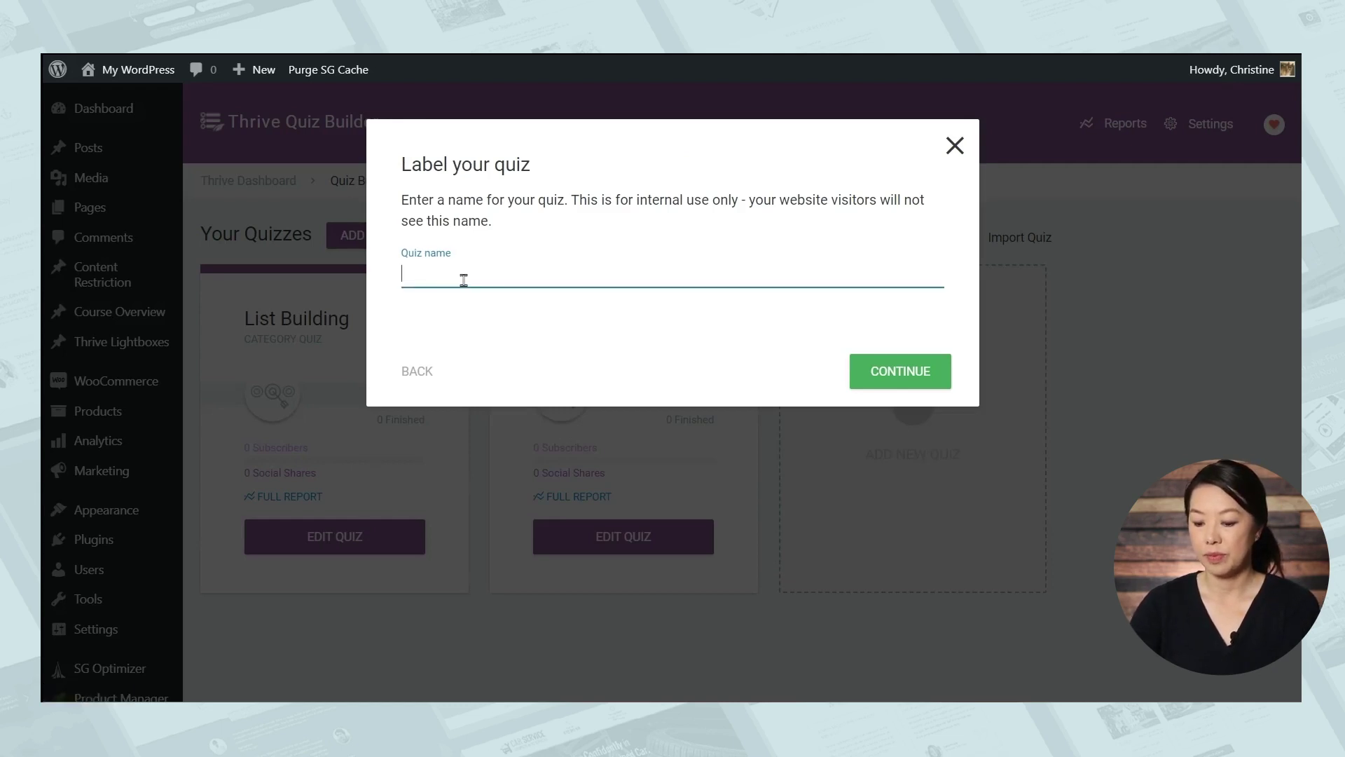
Step: Create the quiz named 'TV knowledge' and bring up its evaluation type choices
text(TV knowledge)
click(890, 378)
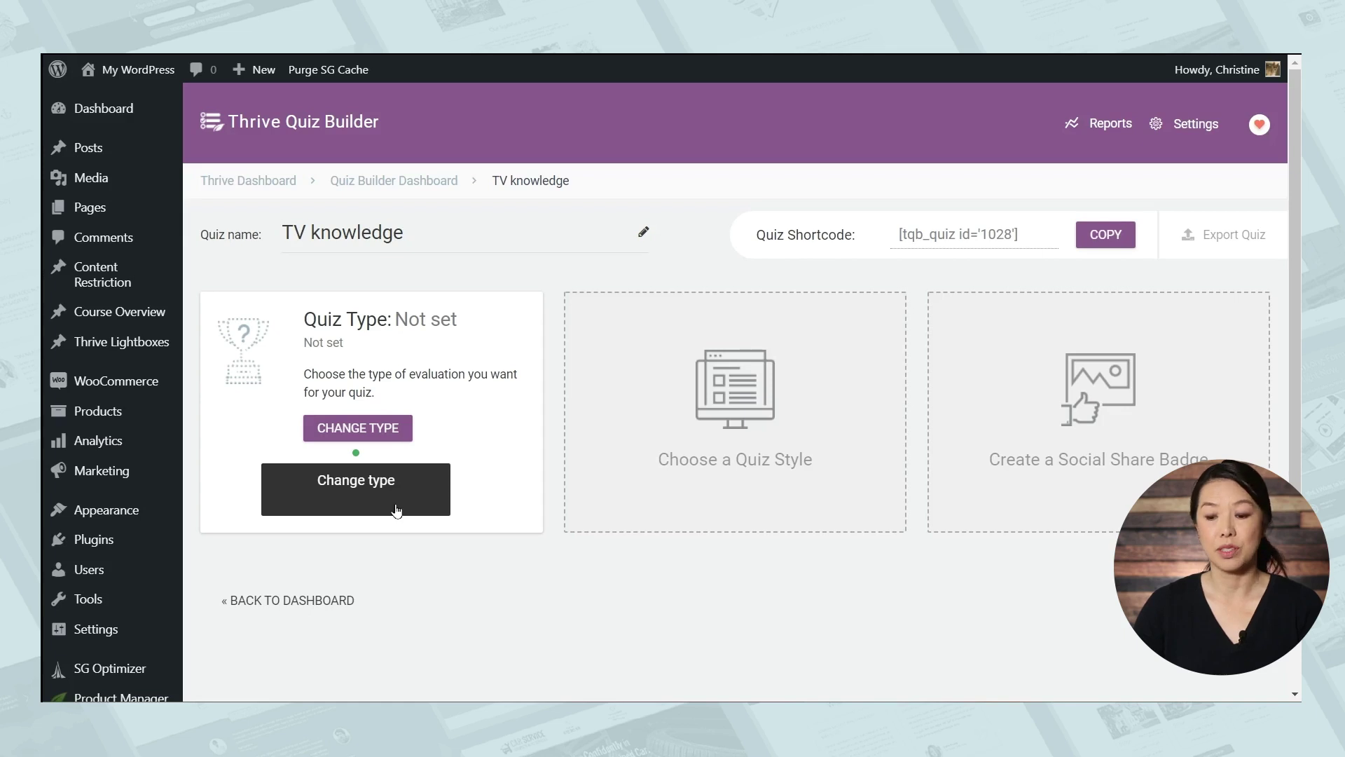
click(377, 435)
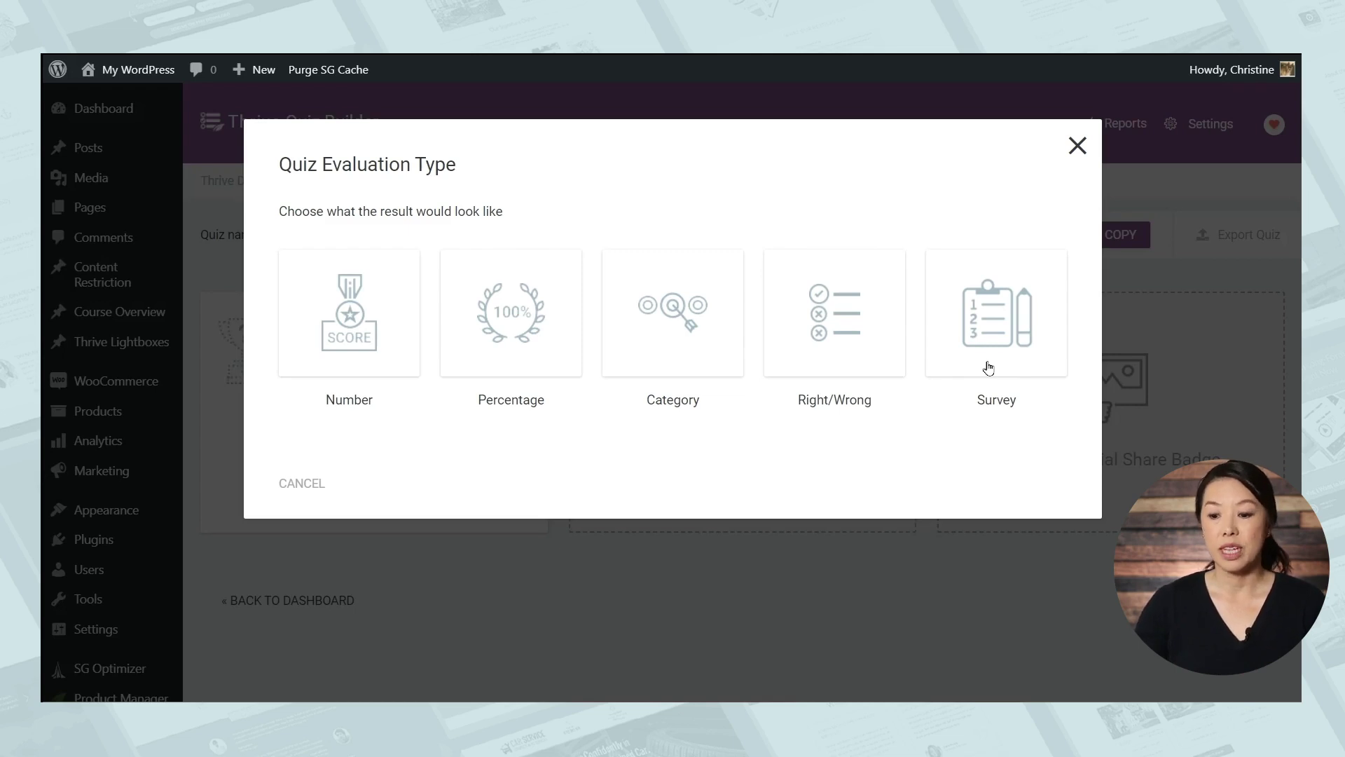
Step: Make the quiz Right/Wrong, highlighting only the correct answer for 3 seconds, and save
click(796, 364)
click(1004, 532)
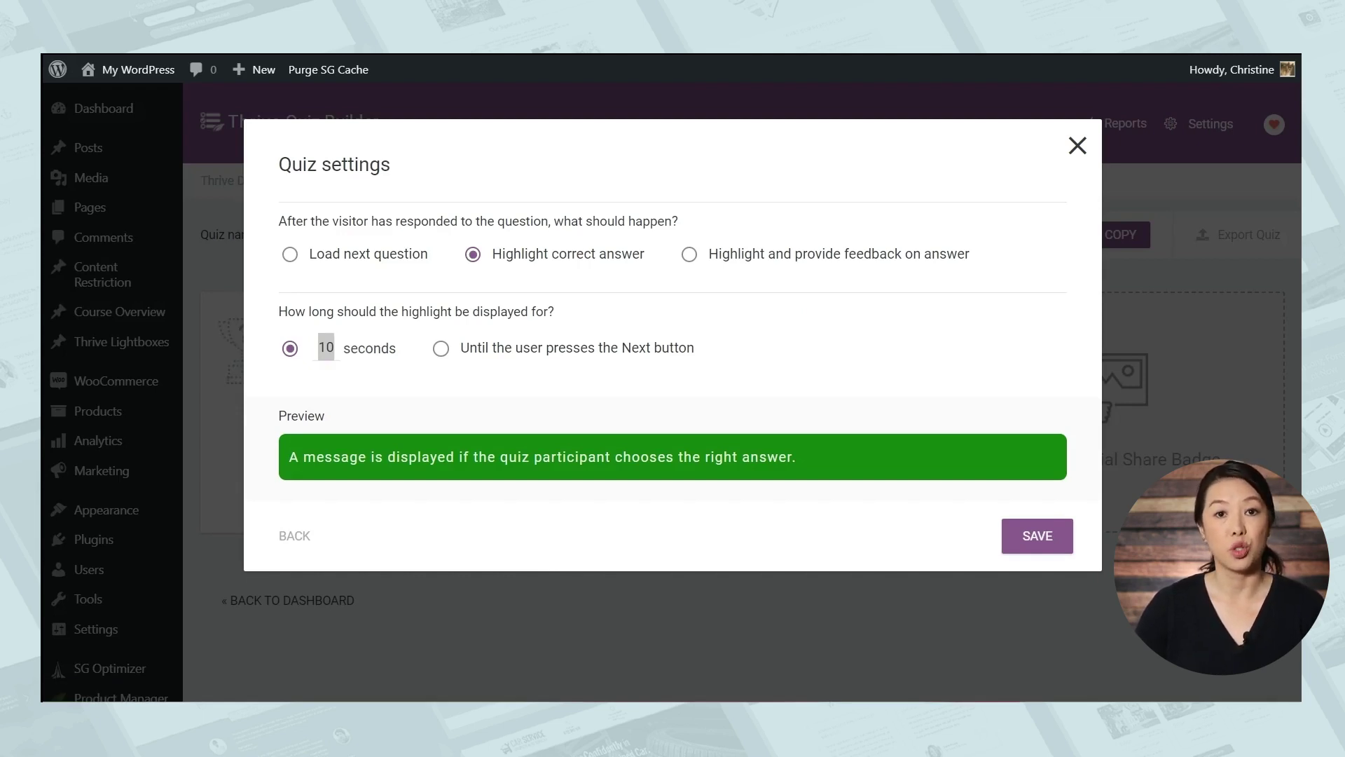
click(295, 258)
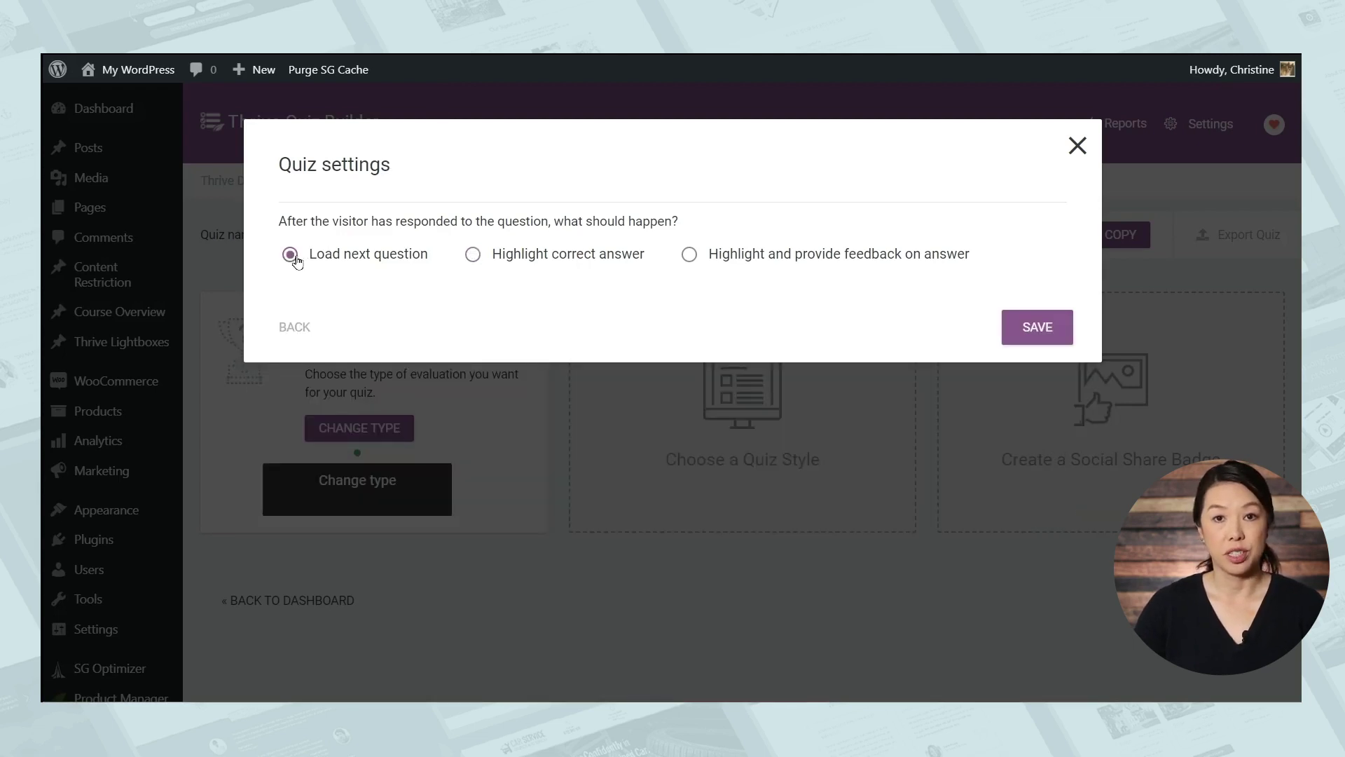
click(472, 255)
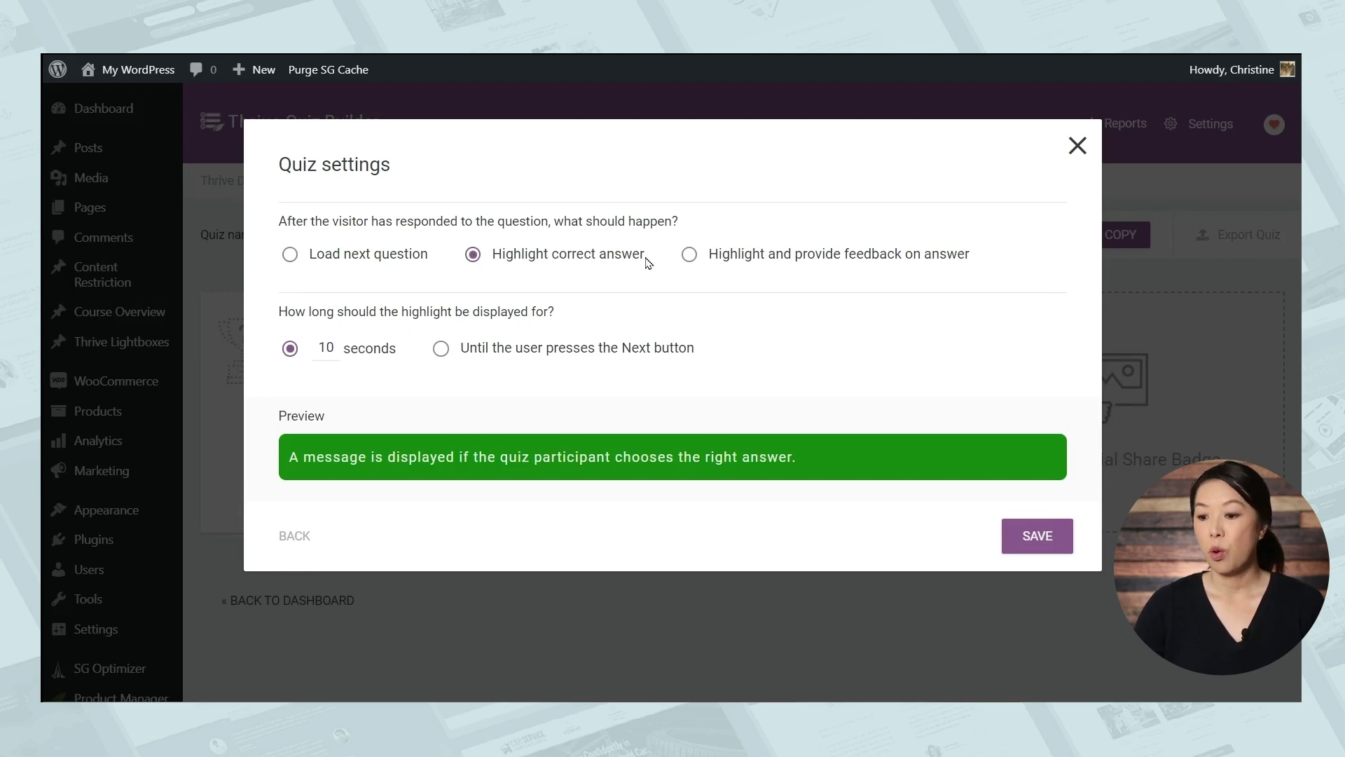
click(688, 254)
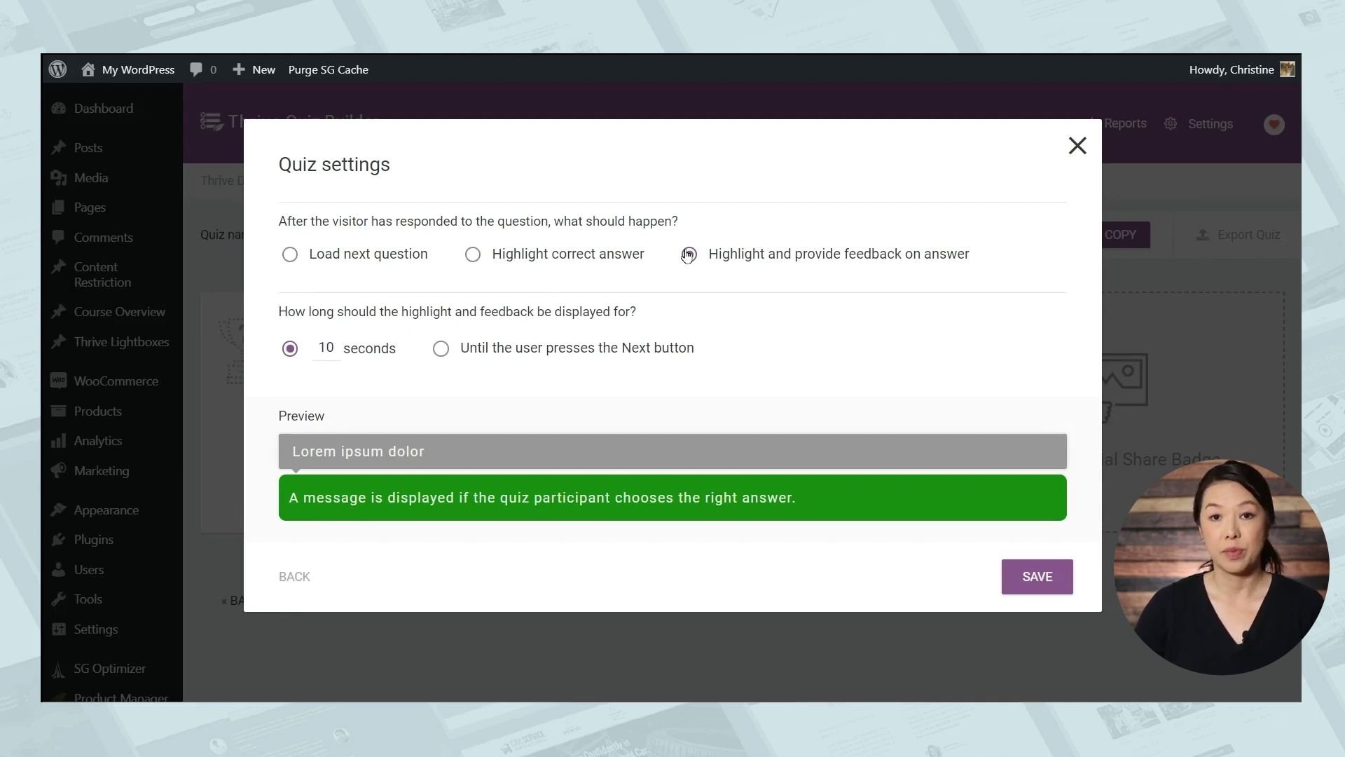
click(488, 261)
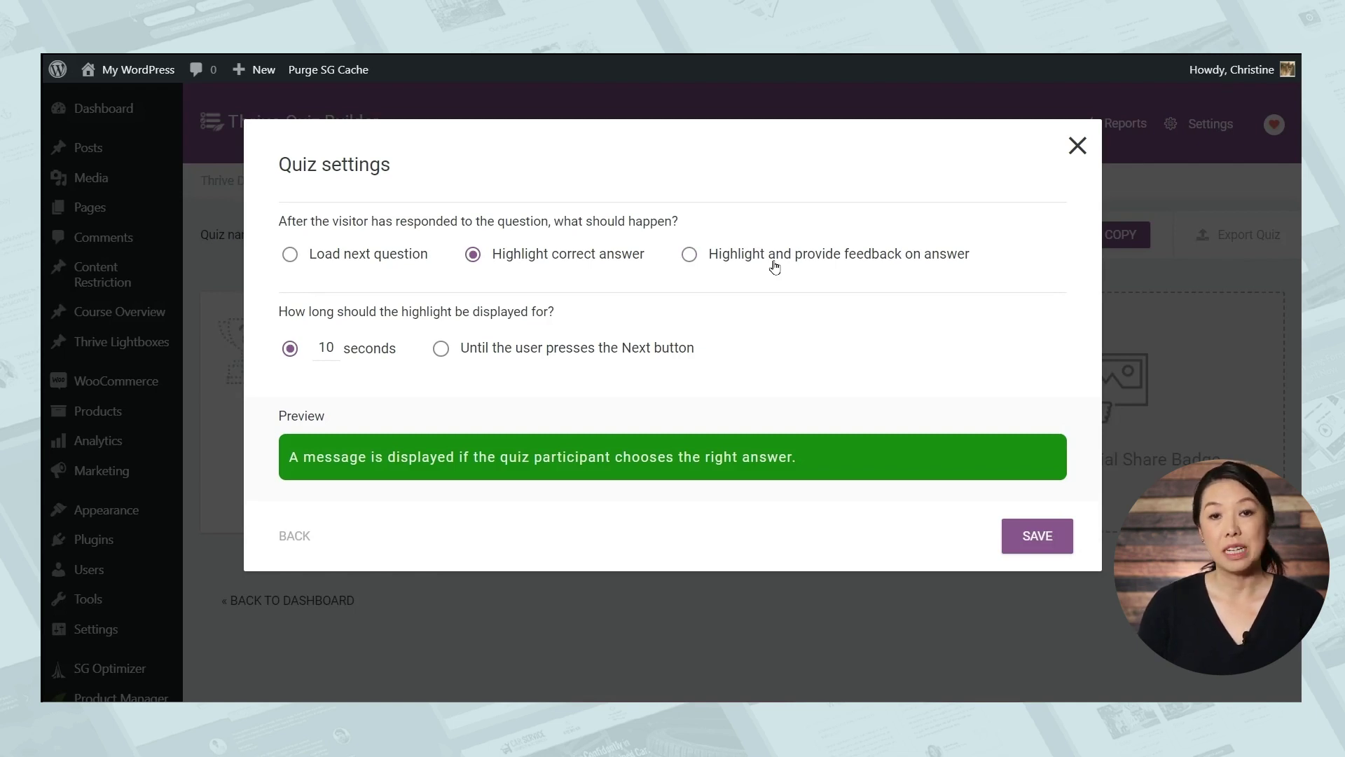
click(337, 347)
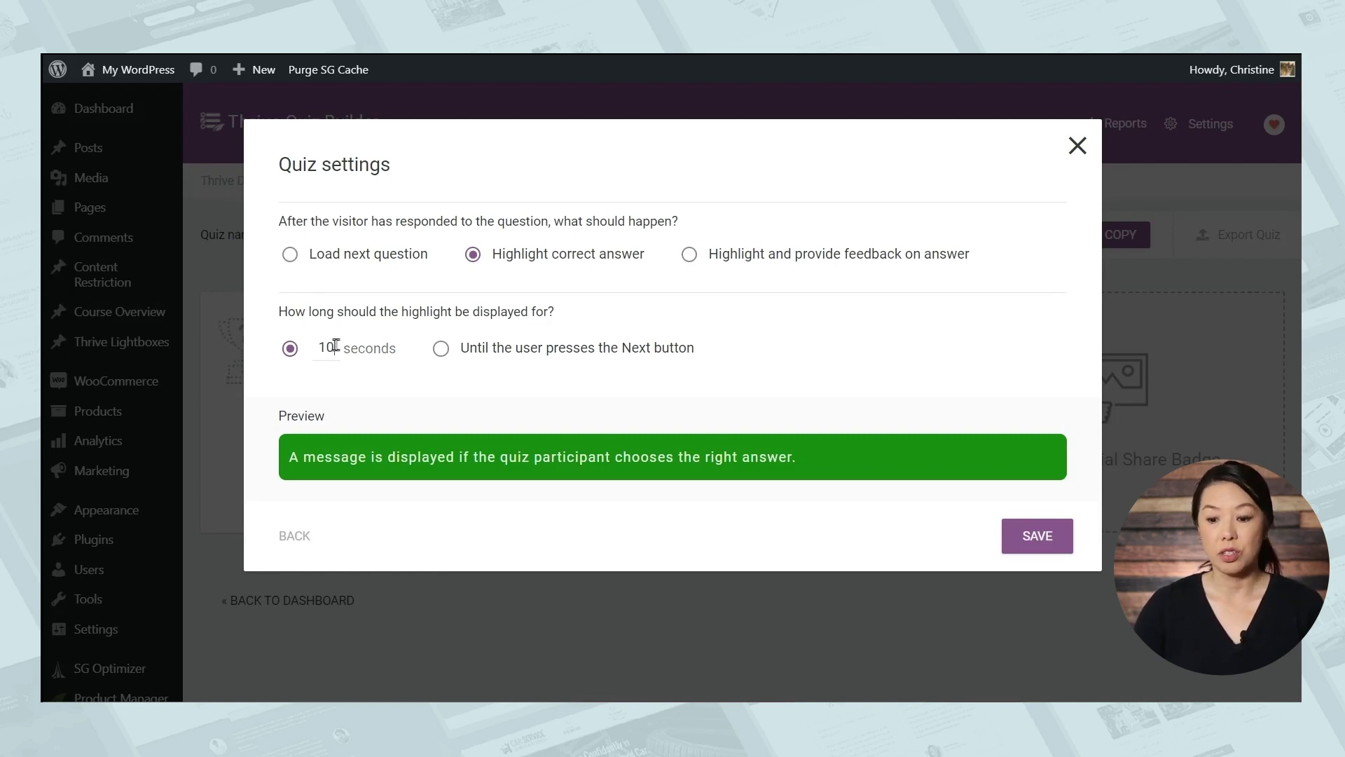
key(BackSpace)
text(3)
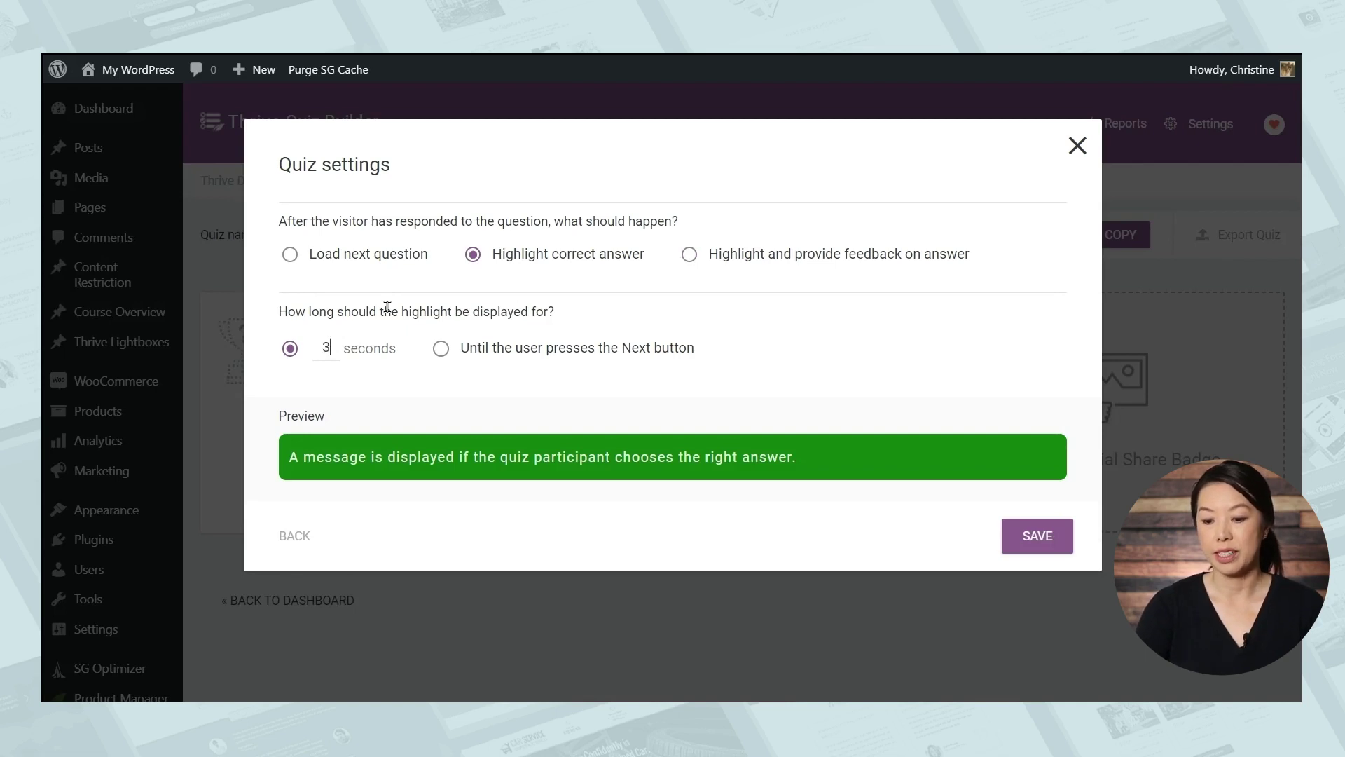
click(1030, 545)
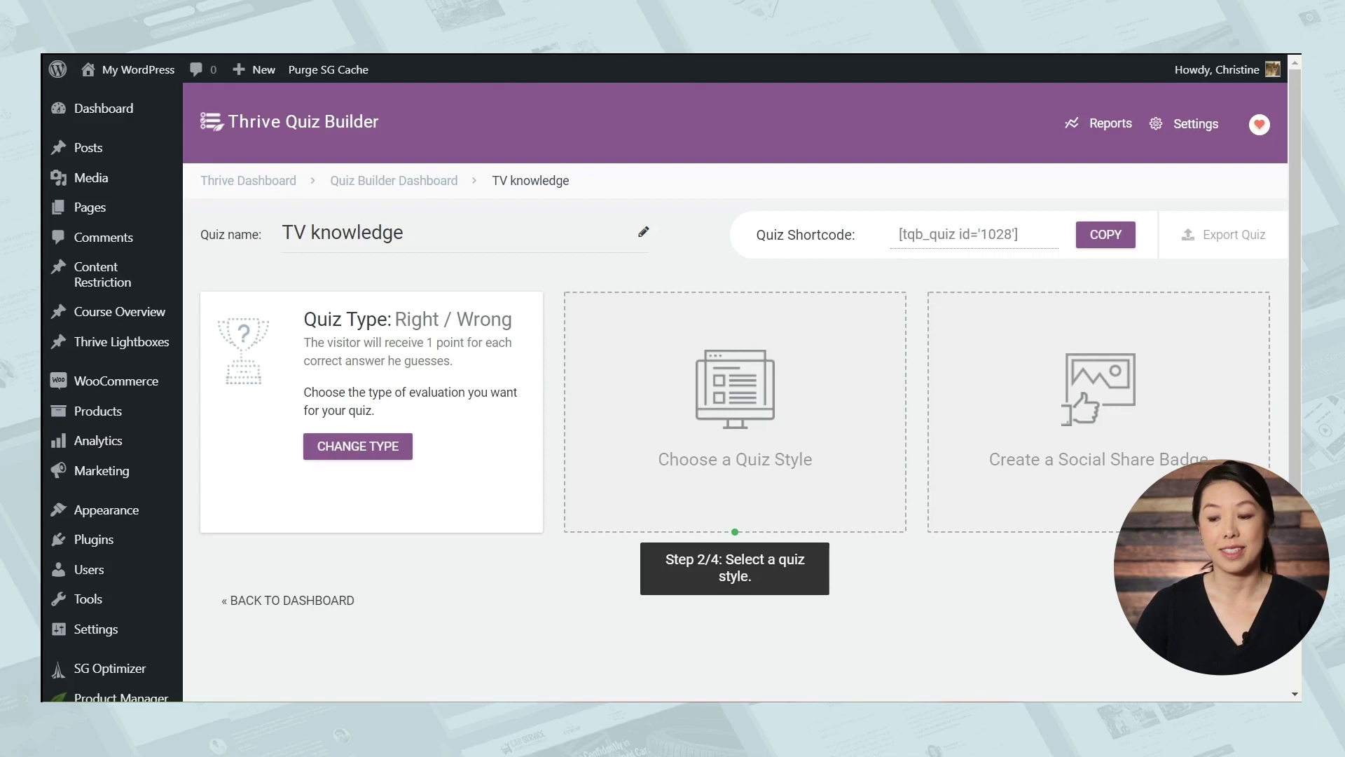
Step: Apply the Minimalist quiz style to the TV knowledge quiz
click(765, 470)
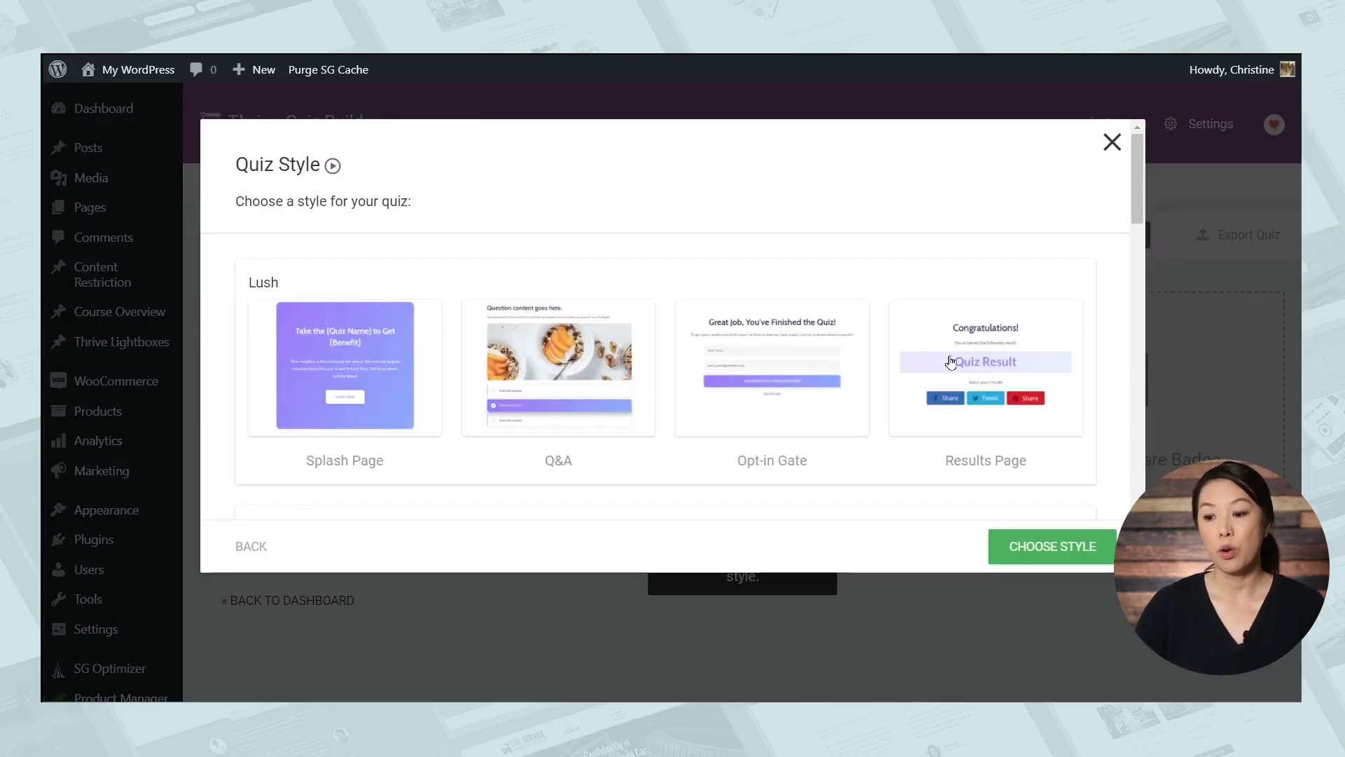
scroll(950, 361, down, 5)
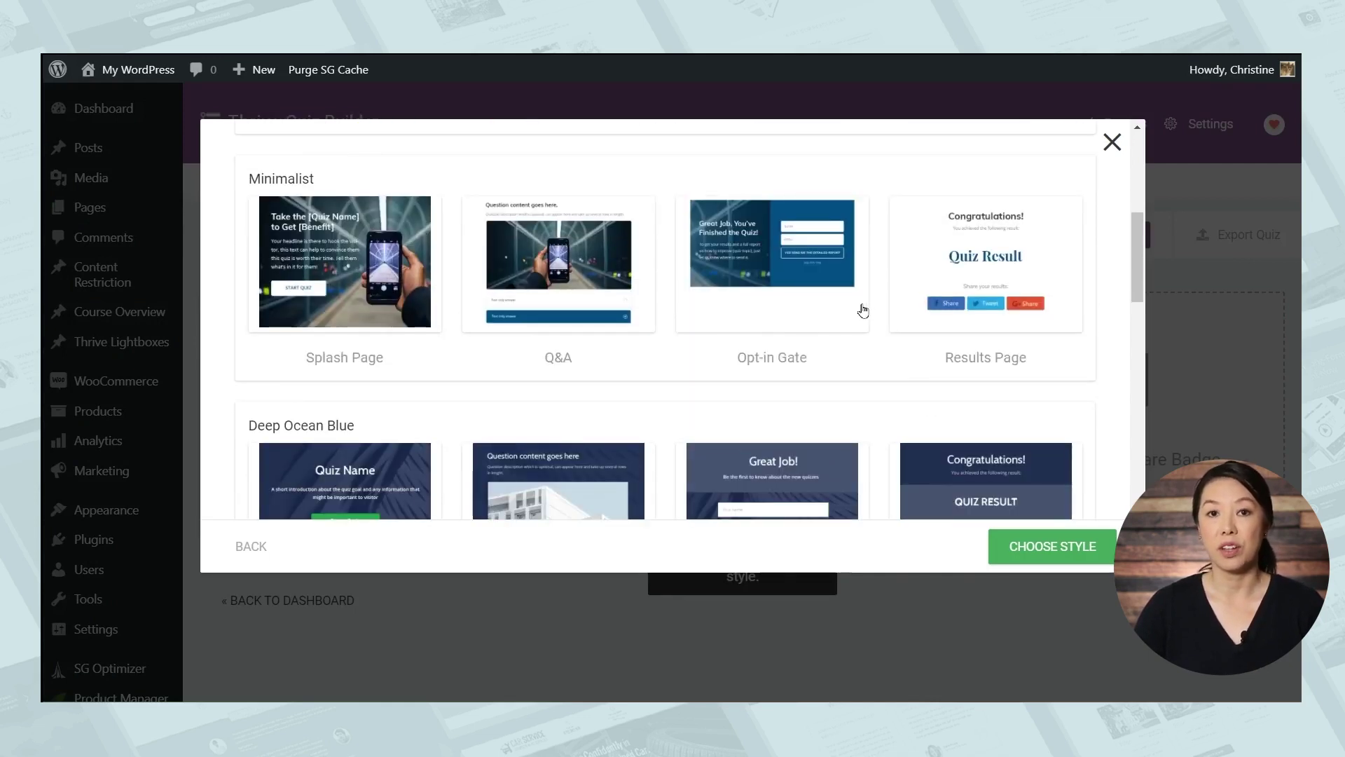
click(862, 356)
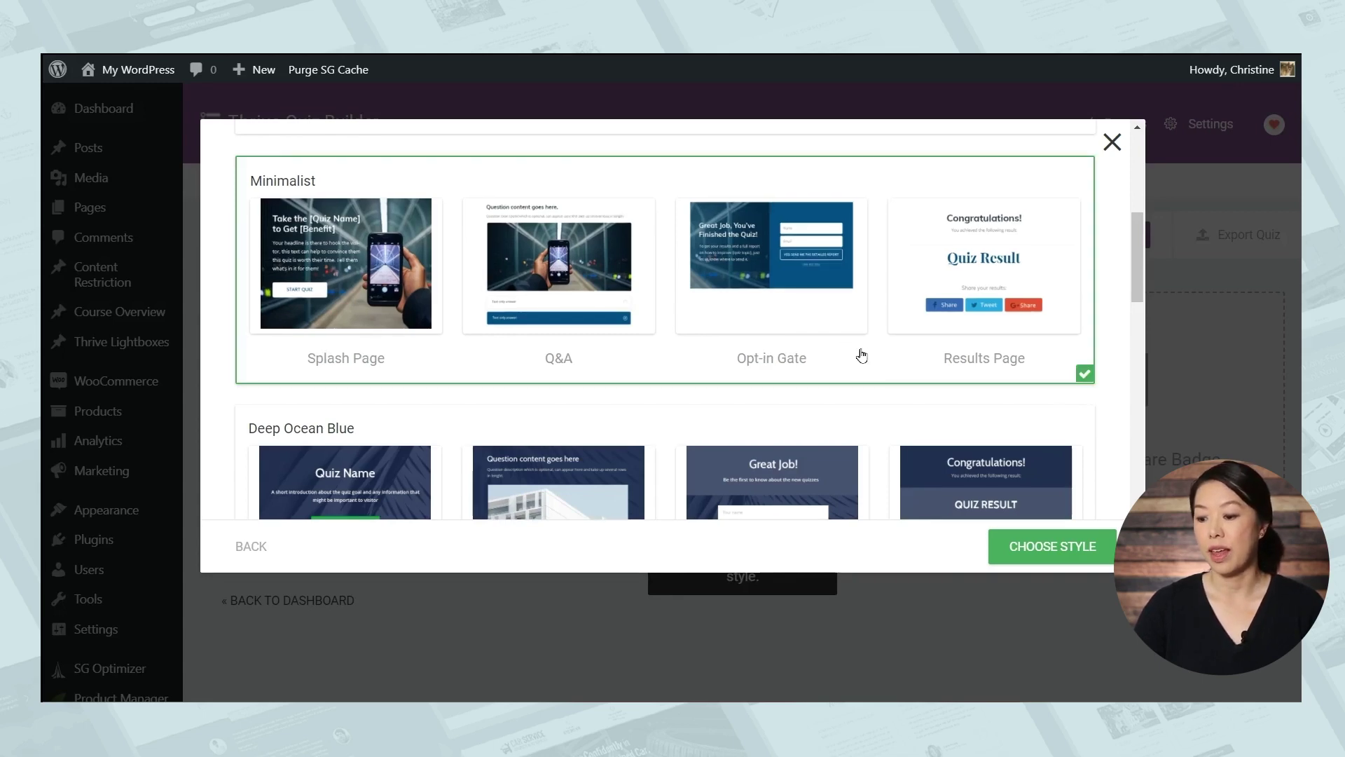
click(1037, 556)
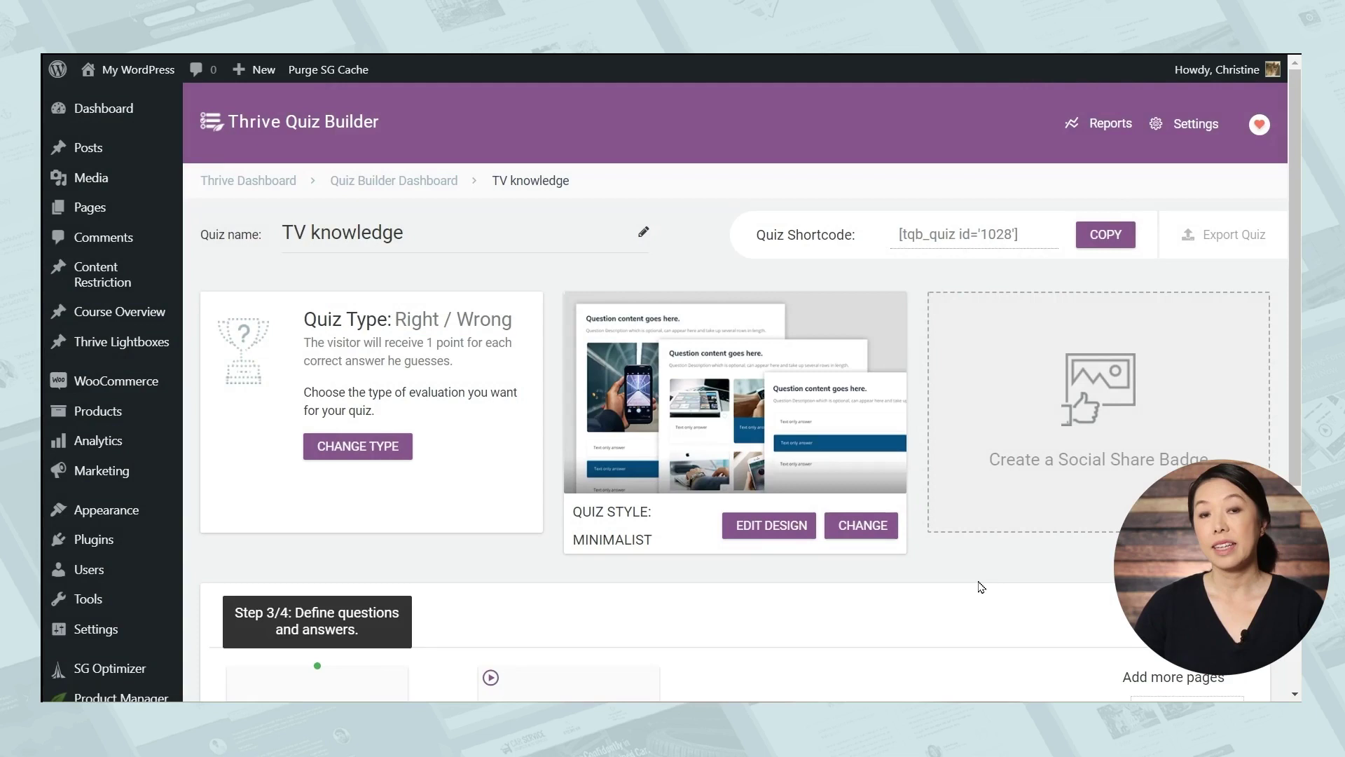
Step: Open the question design in Thrive Architect and set its main template colour to yellow
click(787, 526)
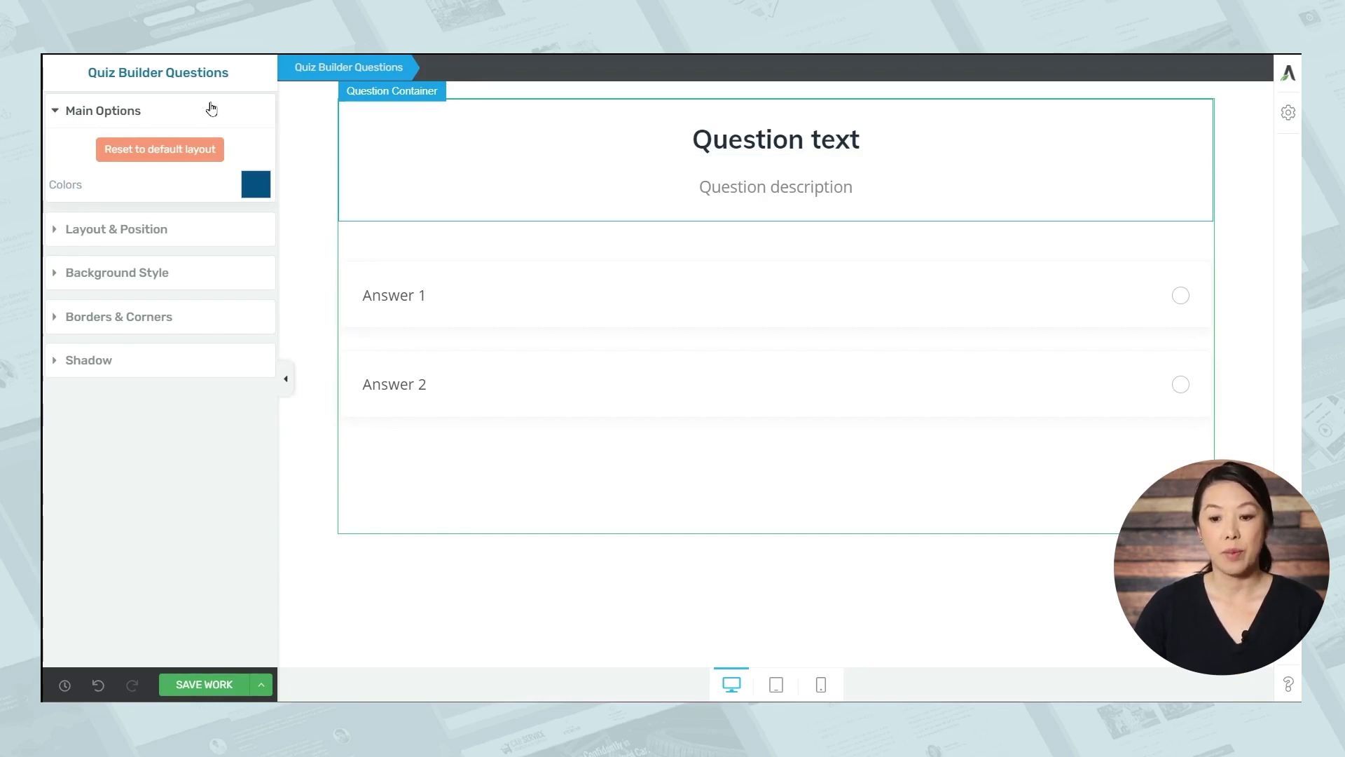
click(255, 185)
click(93, 379)
click(241, 246)
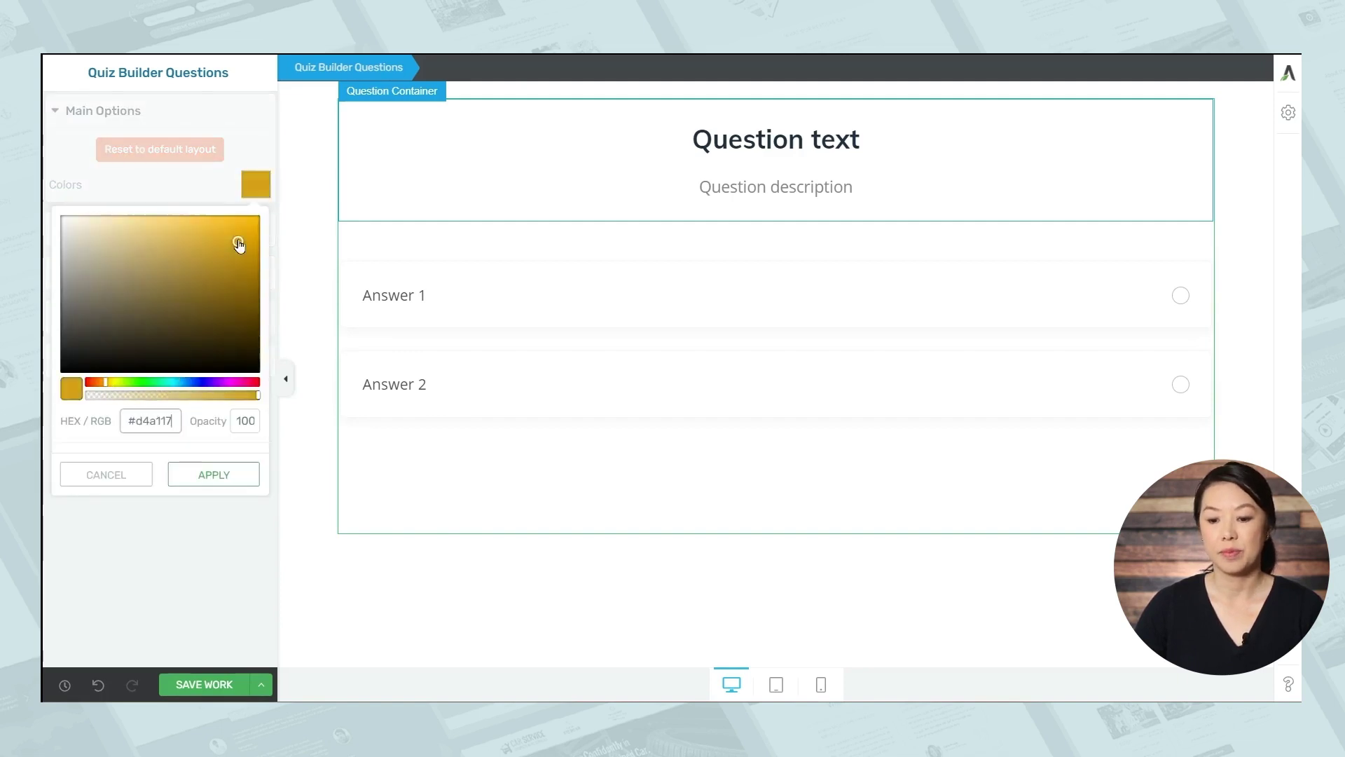
click(231, 225)
click(233, 471)
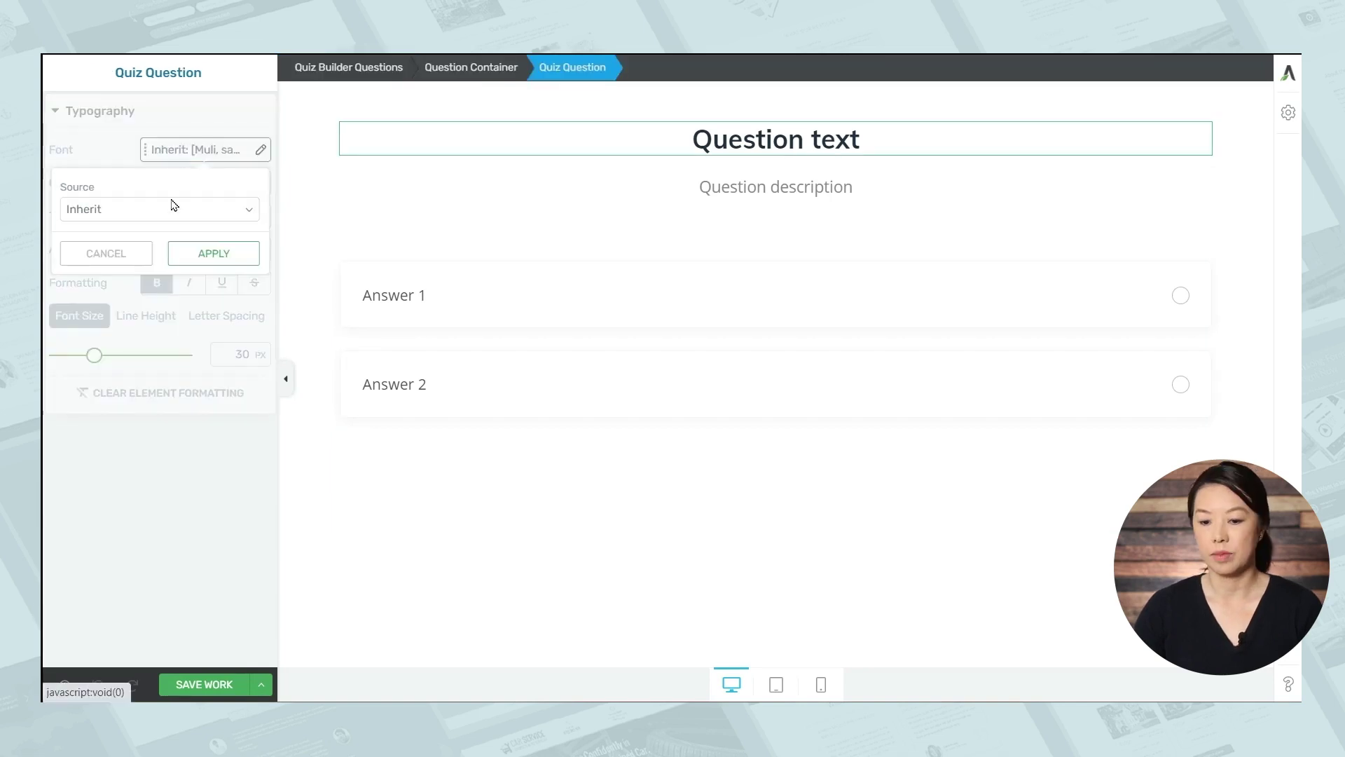
Step: Set the question heading to Google Font Montserrat in the saved yellow colour
click(171, 207)
click(145, 223)
click(203, 274)
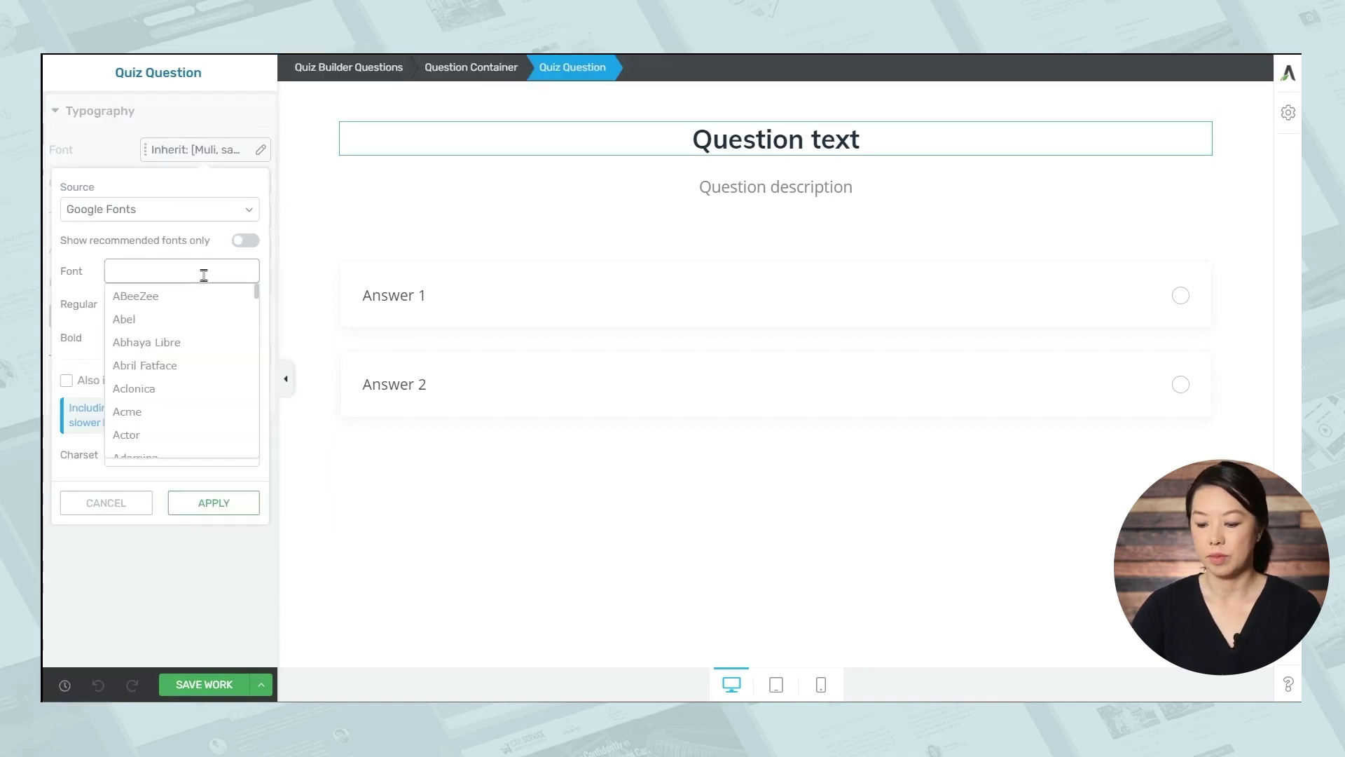
text(mont)
click(168, 342)
click(214, 502)
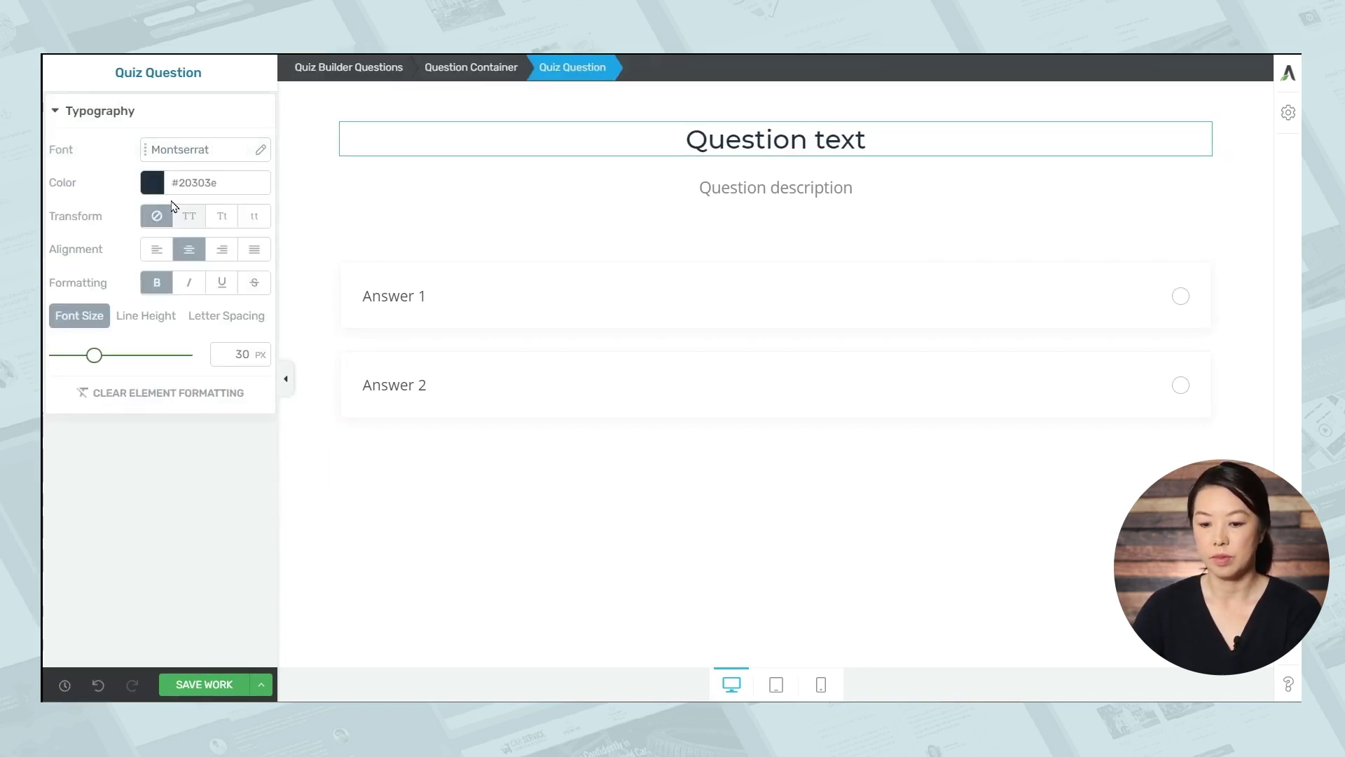
click(152, 182)
click(207, 471)
click(205, 552)
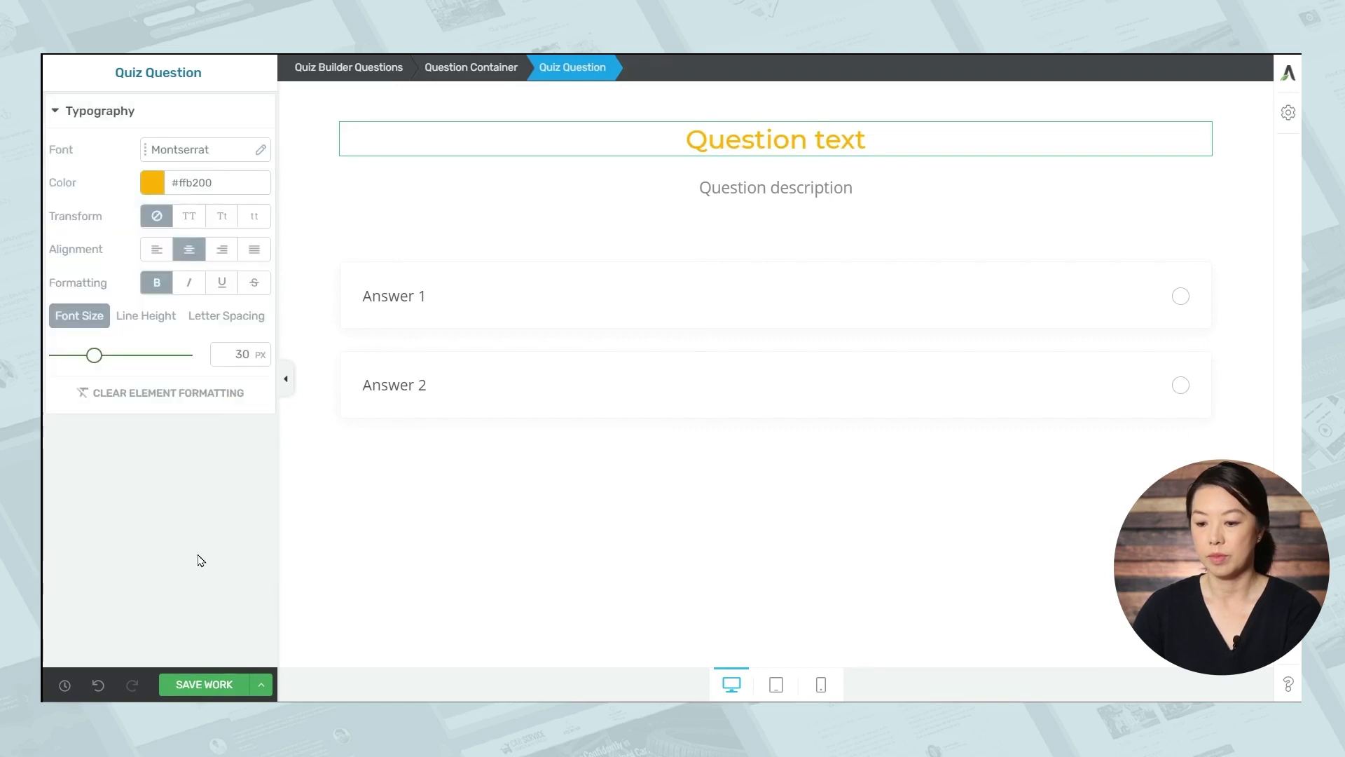
Step: Set the answers block's font to Google Font Montserrat
click(540, 325)
click(133, 112)
click(184, 150)
click(141, 209)
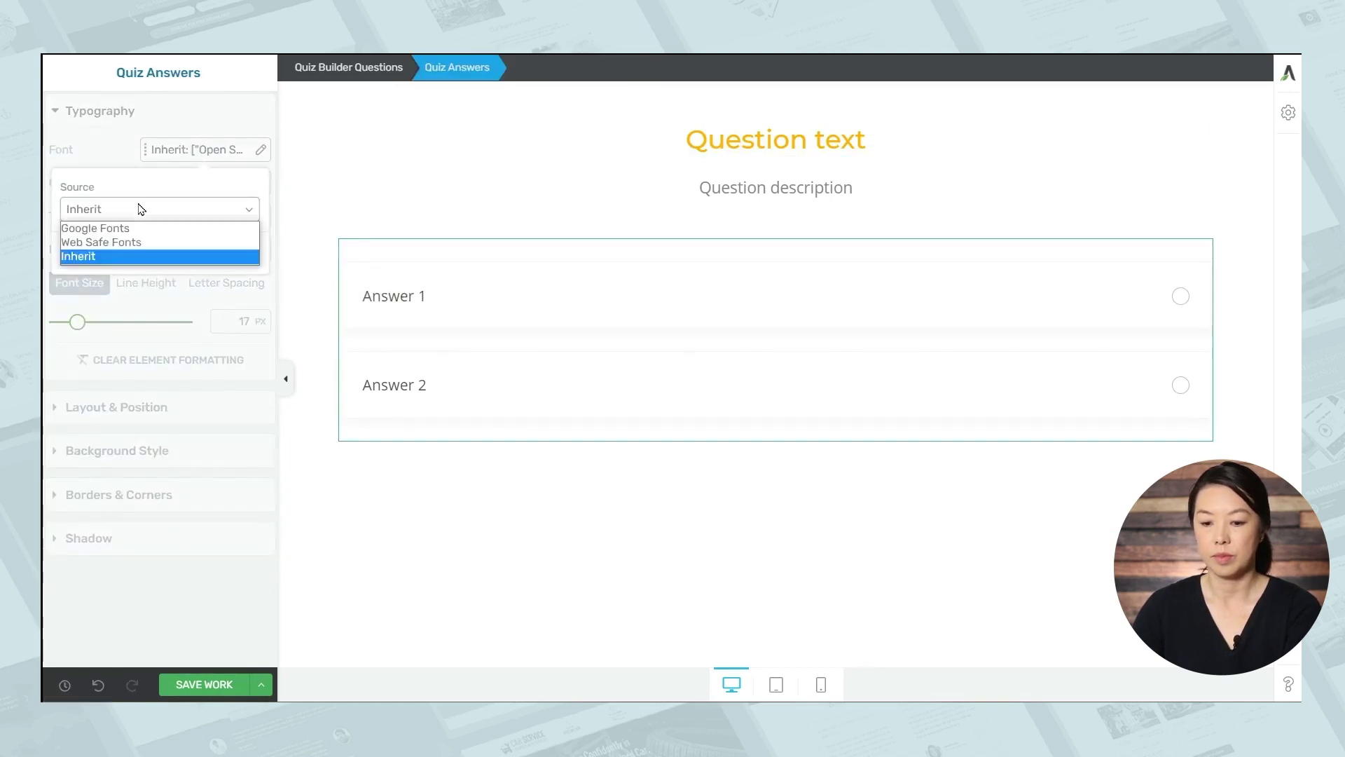
click(95, 227)
click(111, 270)
text(mont)
click(150, 348)
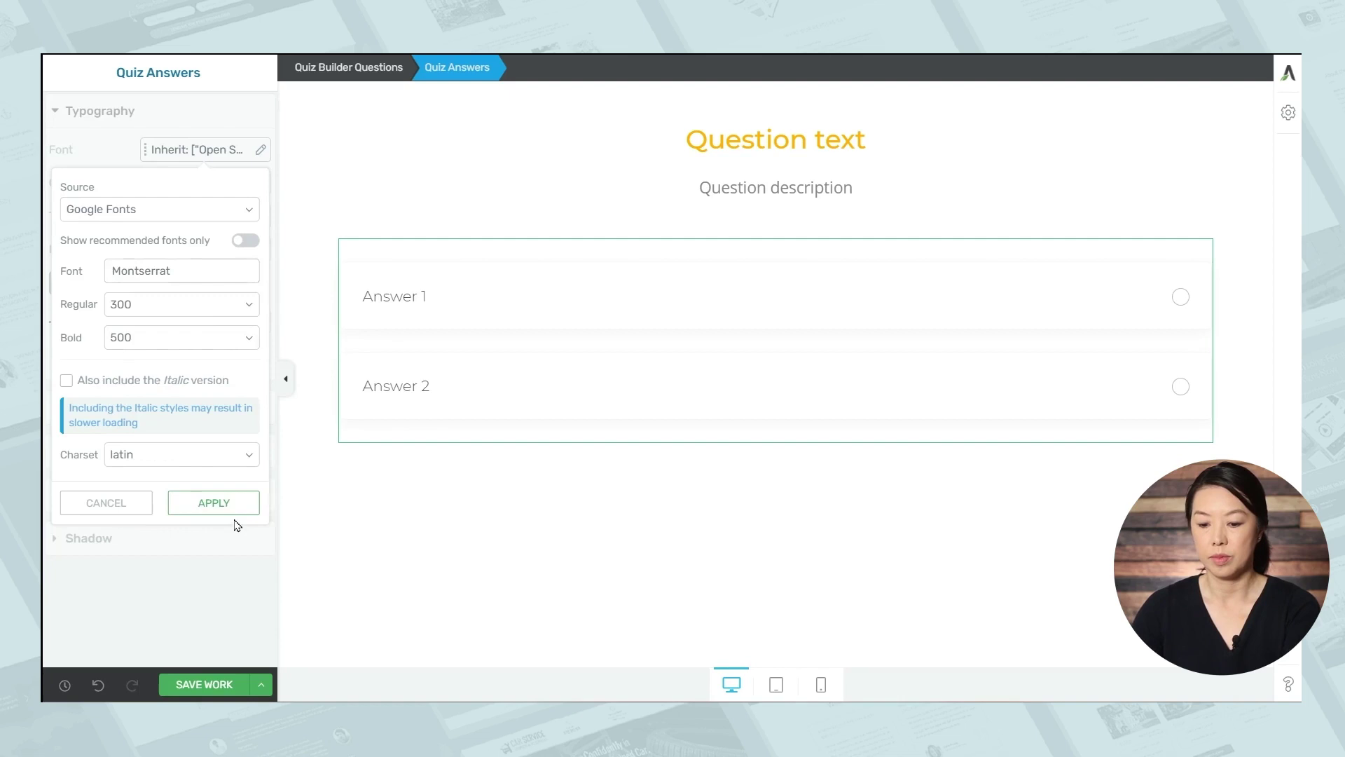
click(214, 503)
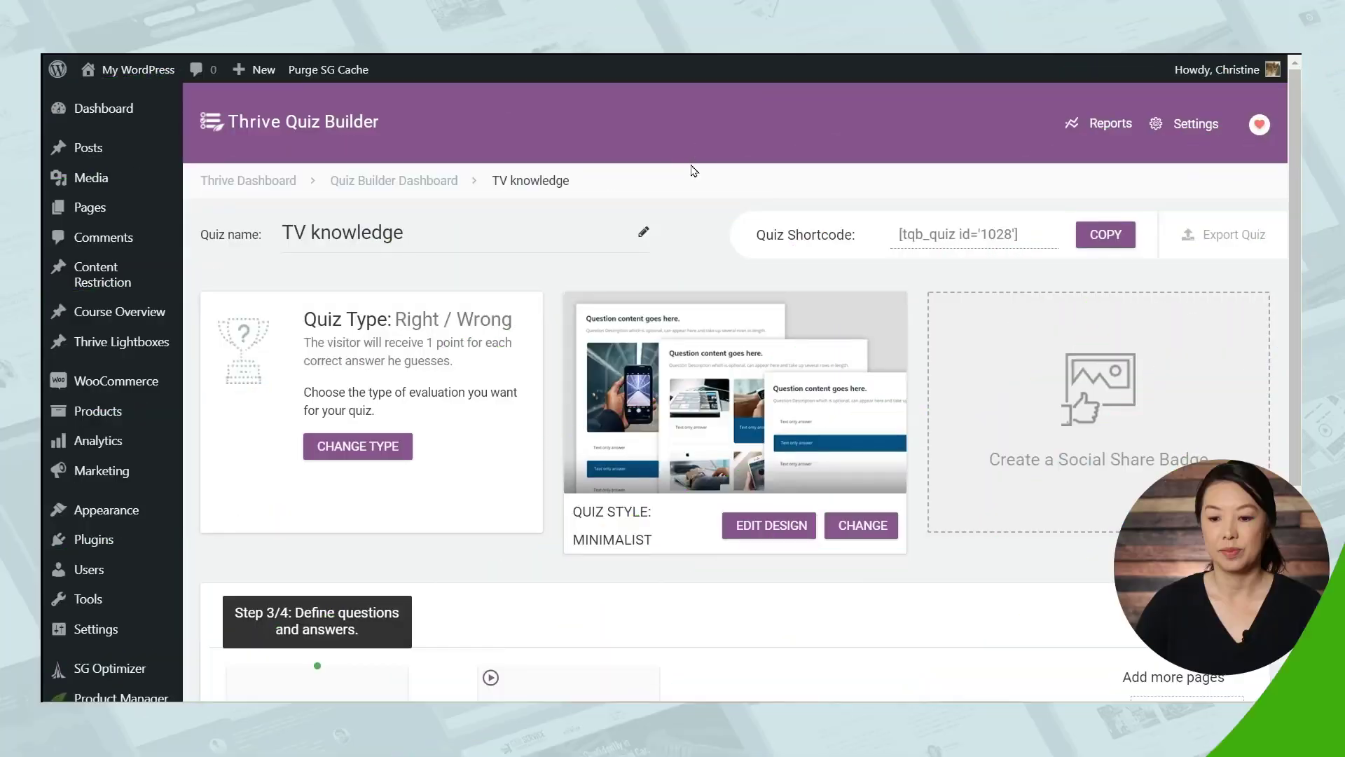
Step: Scroll to the Questions step and open the question manager for TV knowledge
scroll(715, 346, down, 5)
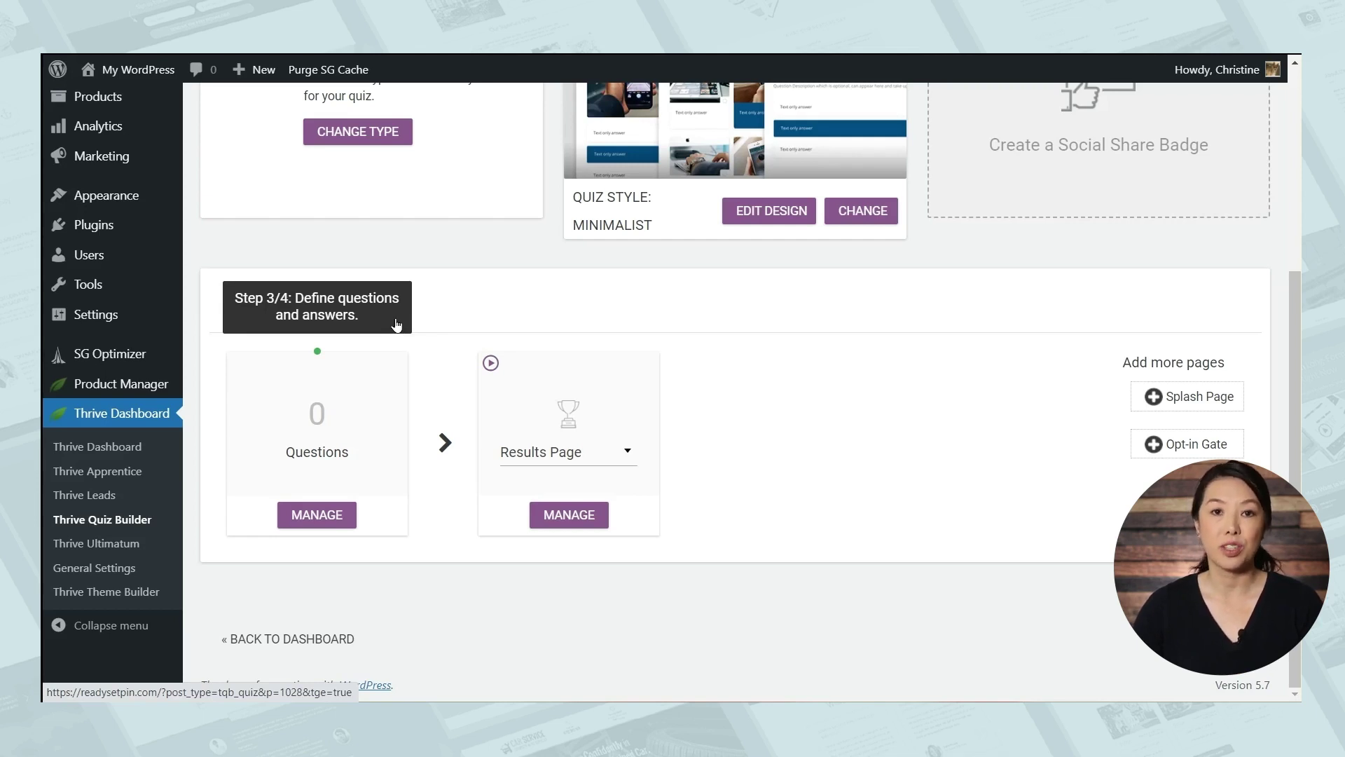
click(355, 321)
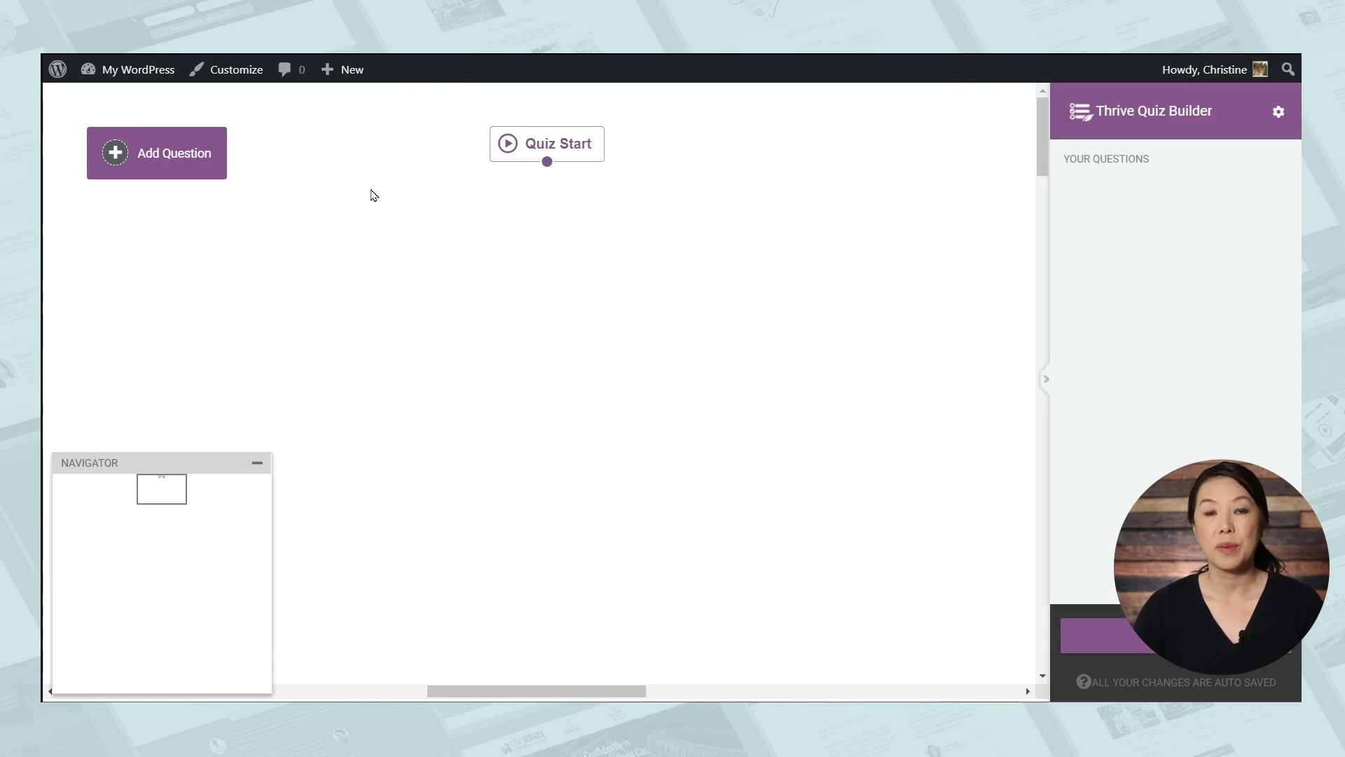
Step: Add the first question, choosing the Multiple Choice with Buttons type
click(185, 167)
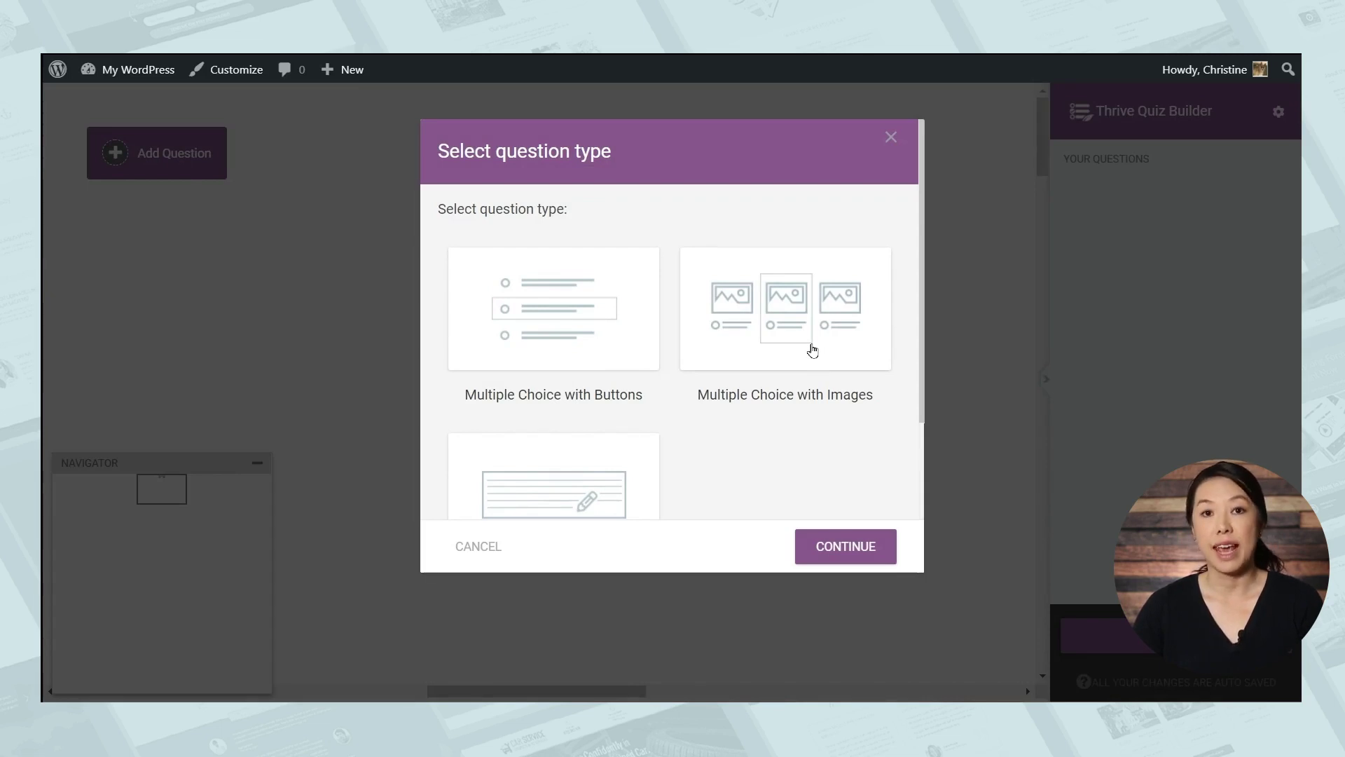
scroll(812, 349, down, 2)
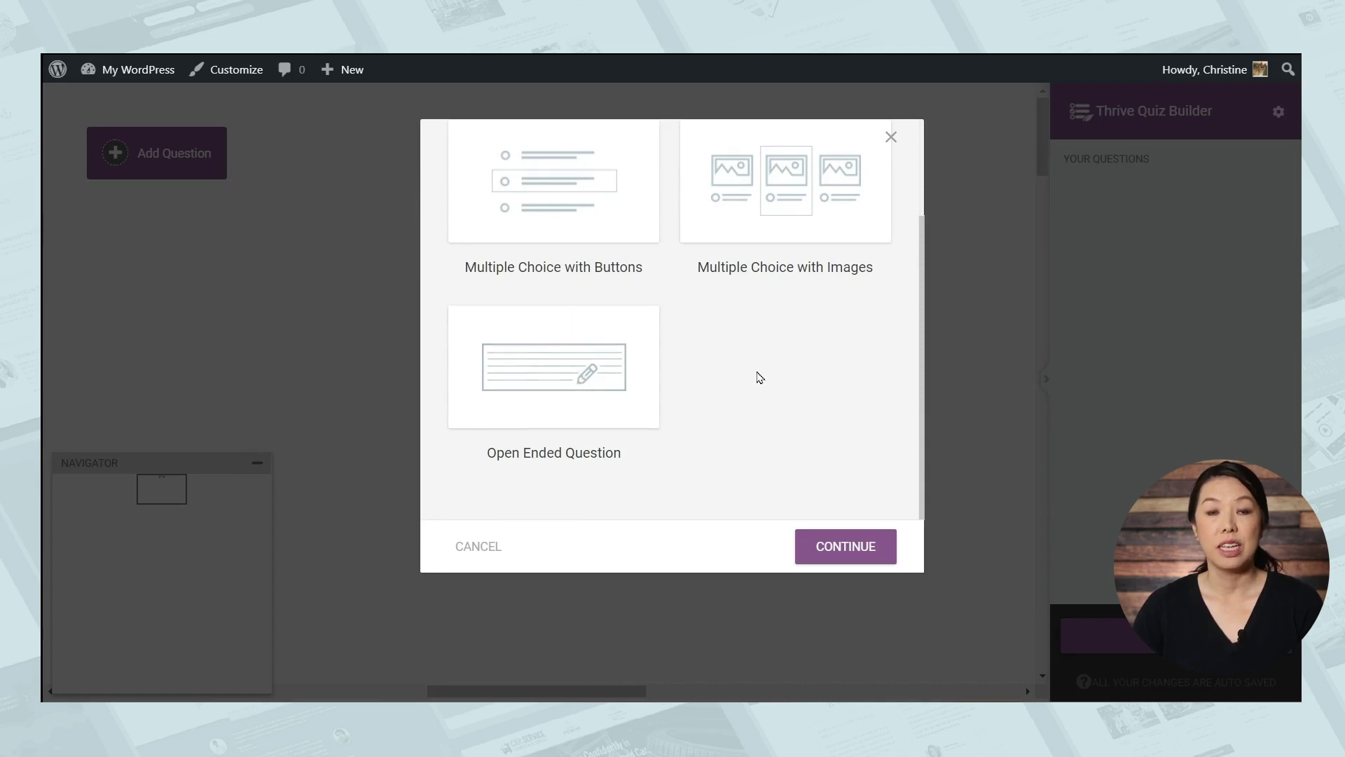
scroll(754, 361, up, 2)
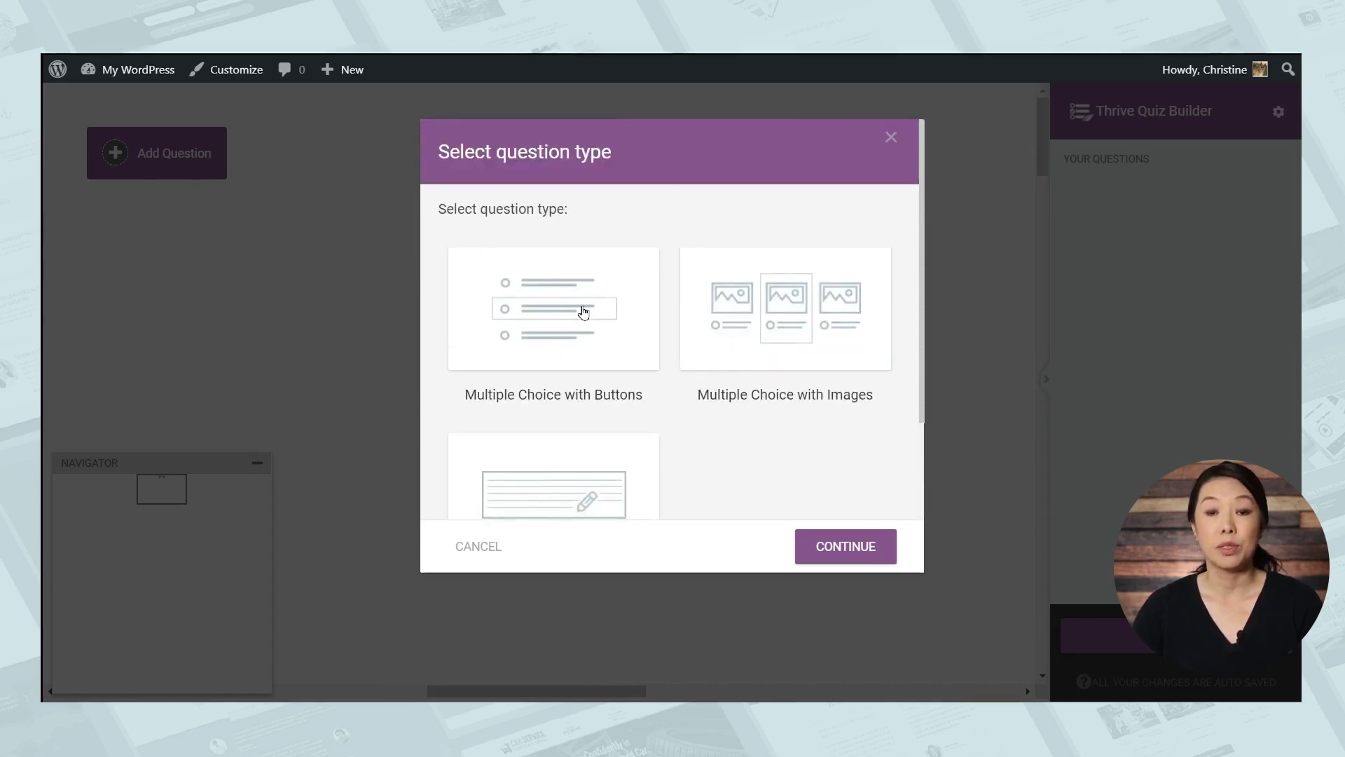
click(583, 312)
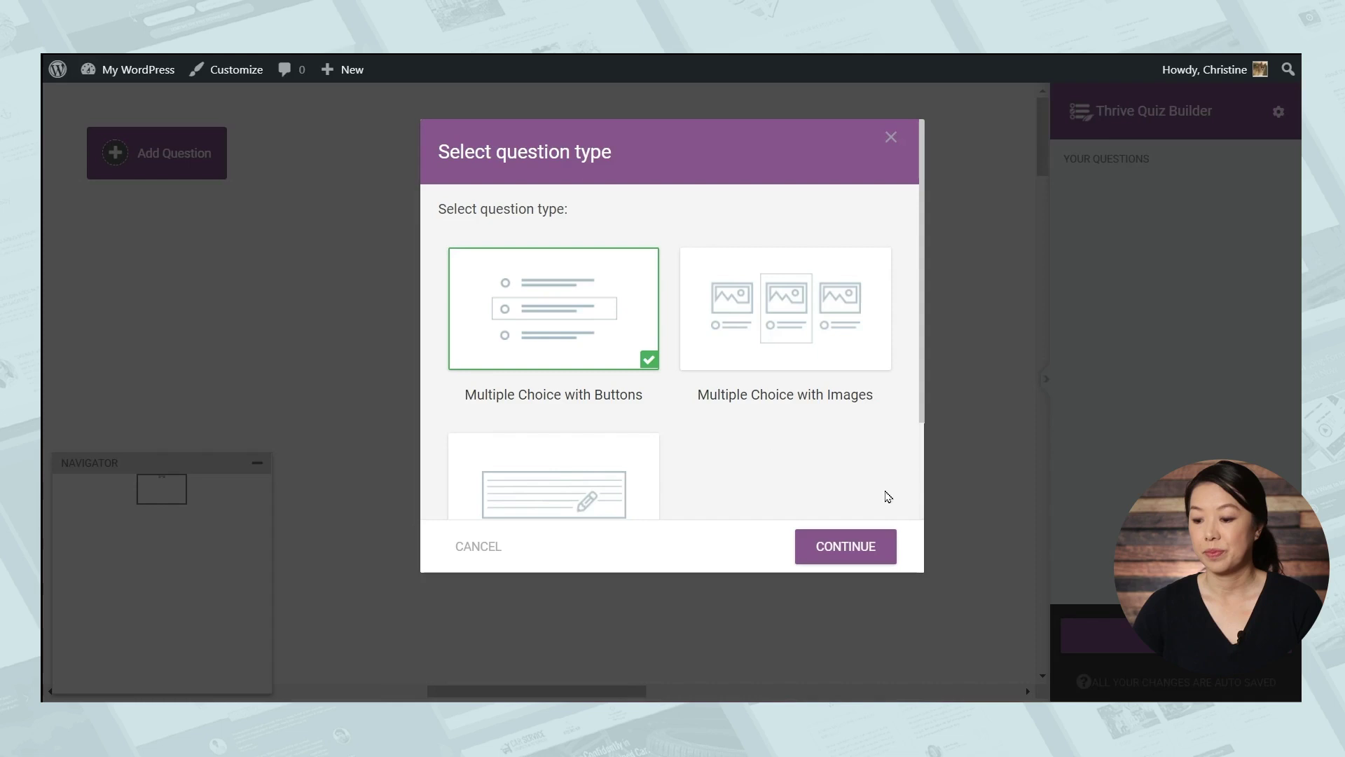
click(841, 550)
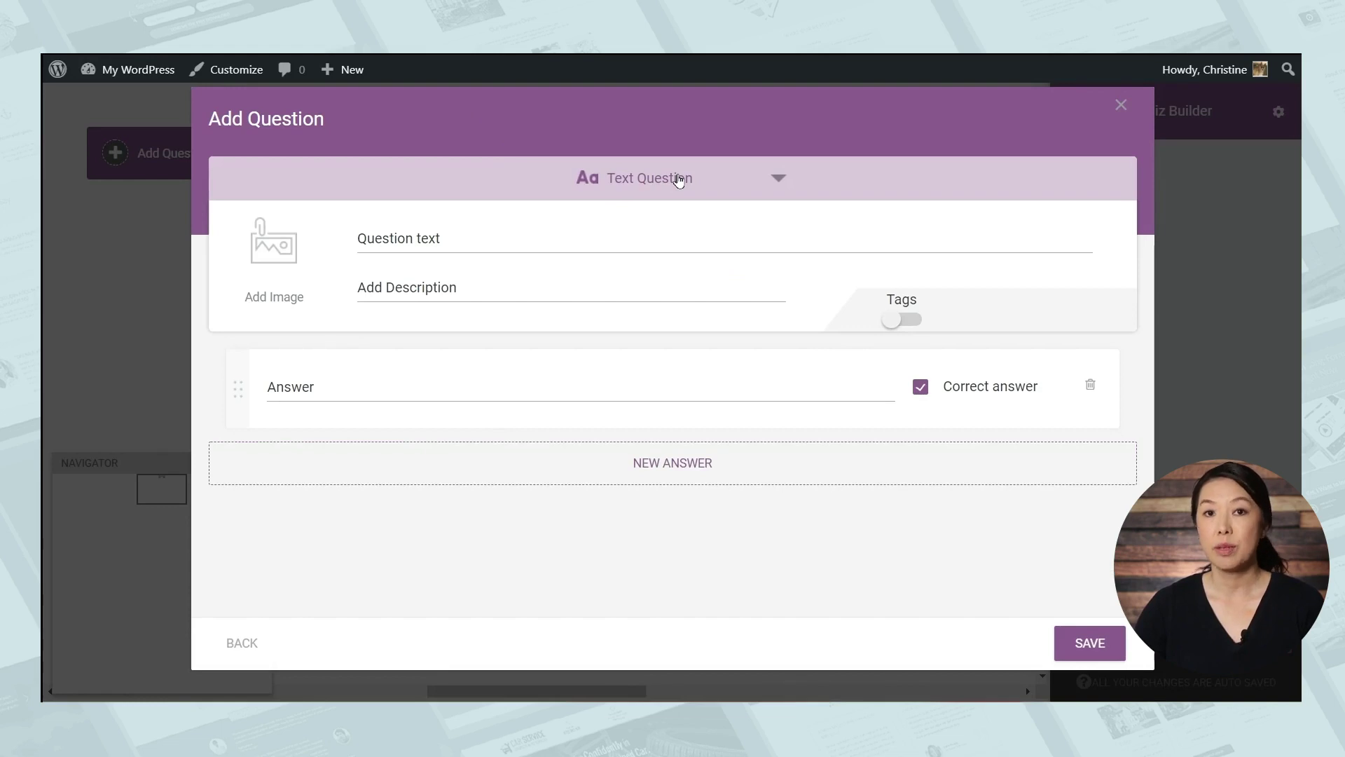
Step: Keep it a text question and enter 'What is Andy's nickname for Jim?'
click(680, 180)
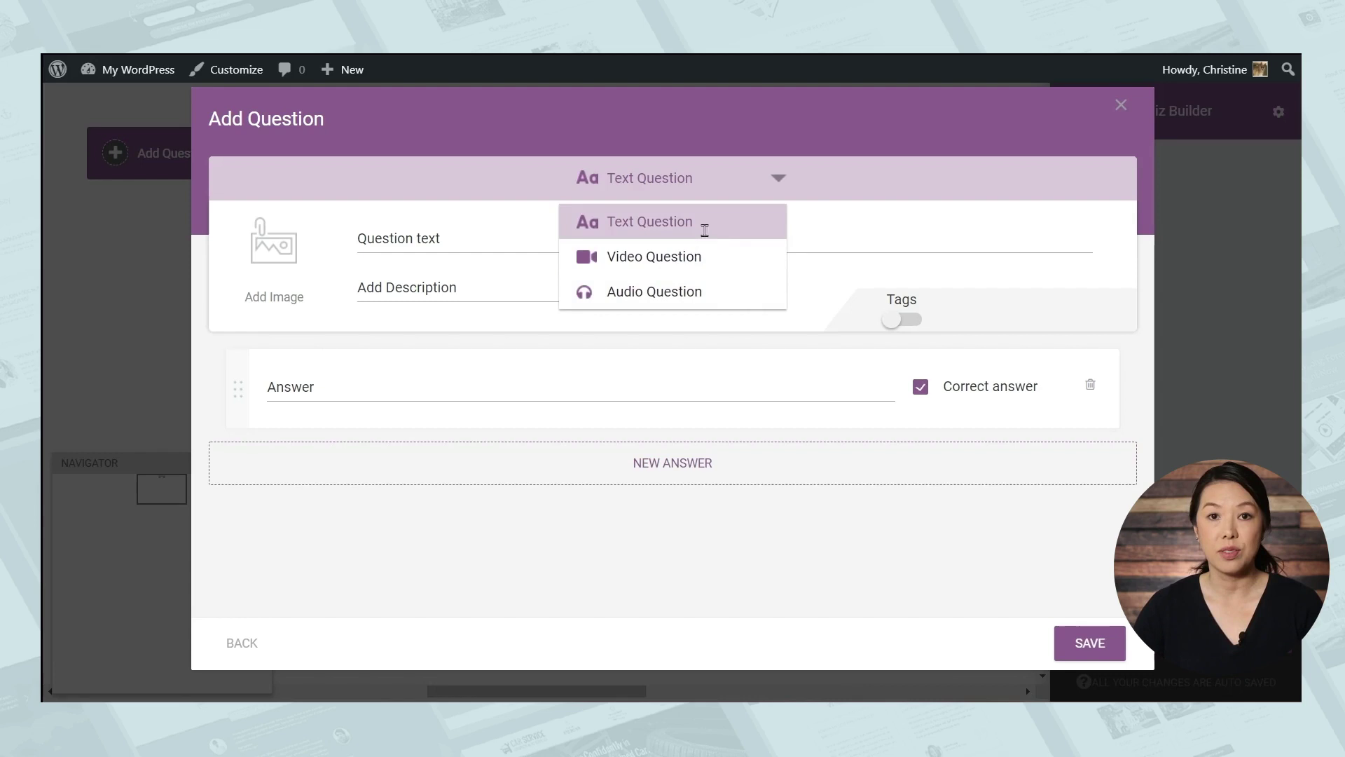
click(704, 226)
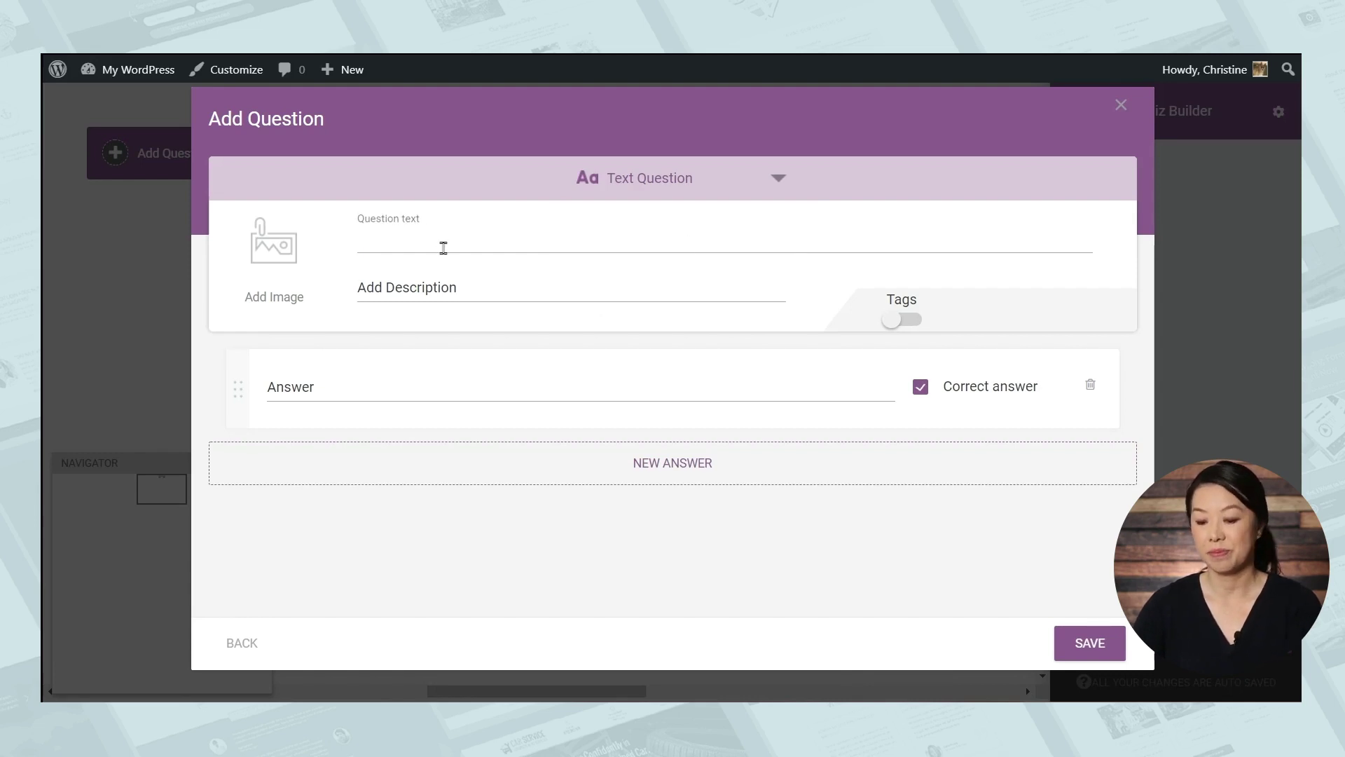
text(What is Andy's nickname for Jim?)
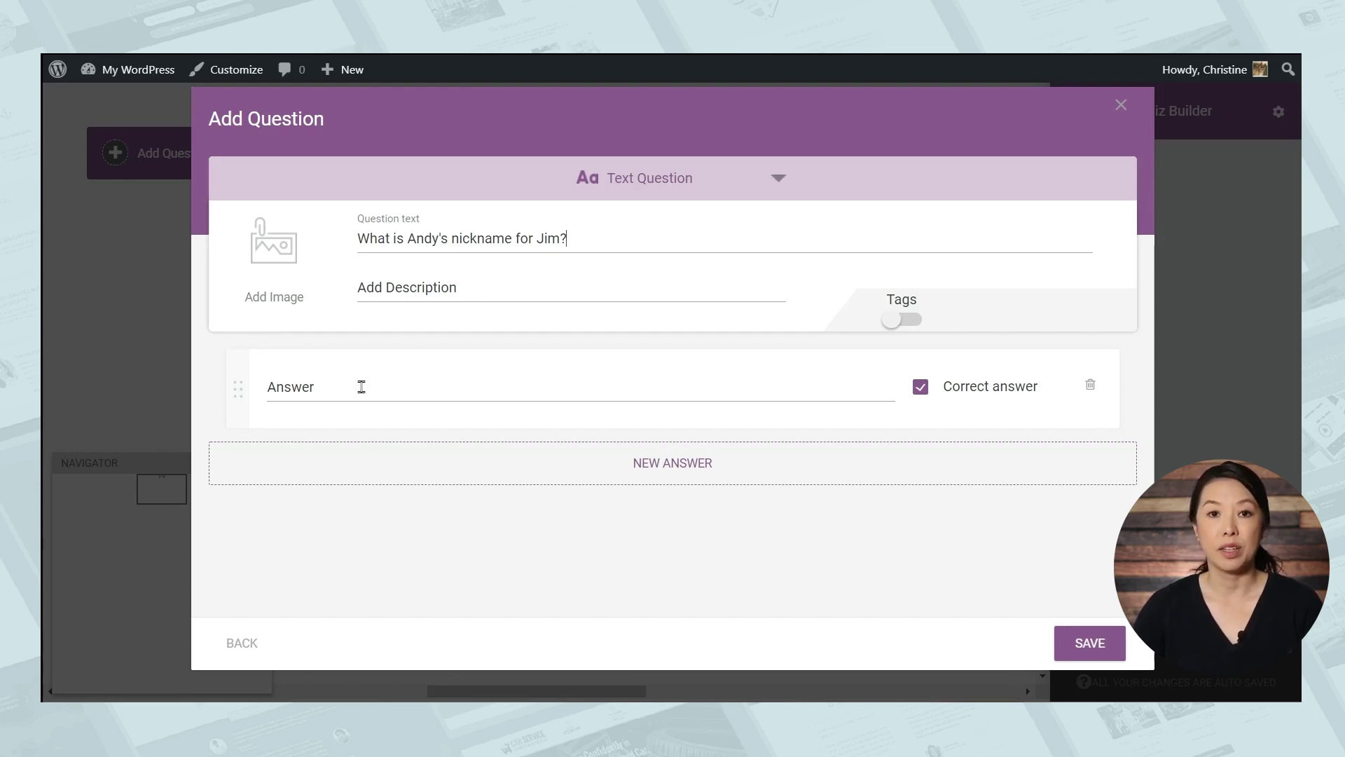
Step: Enter the answers Big Nacho, Big Tuna, Little Pizza and Dwight
click(361, 387)
text(Big Nacho)
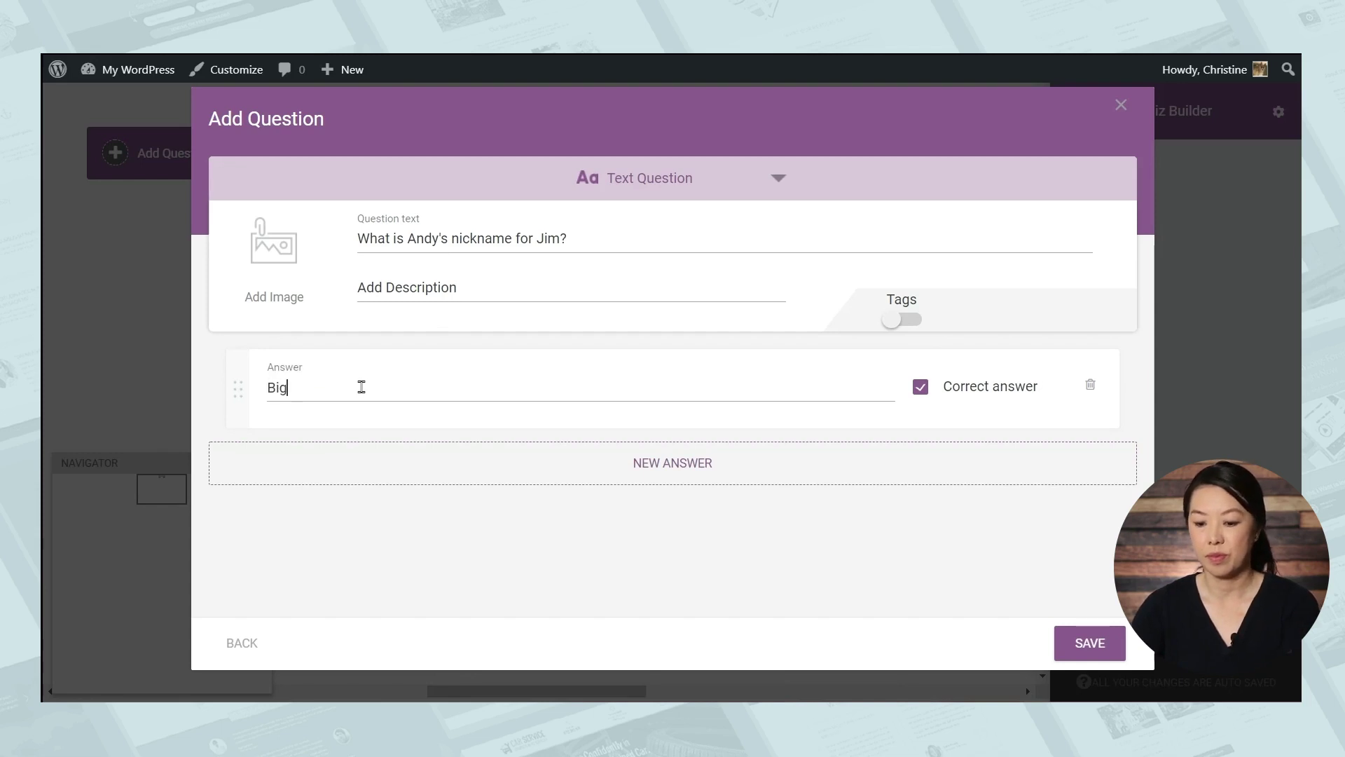
click(546, 470)
text(Big Tuna)
click(363, 553)
text(Little)
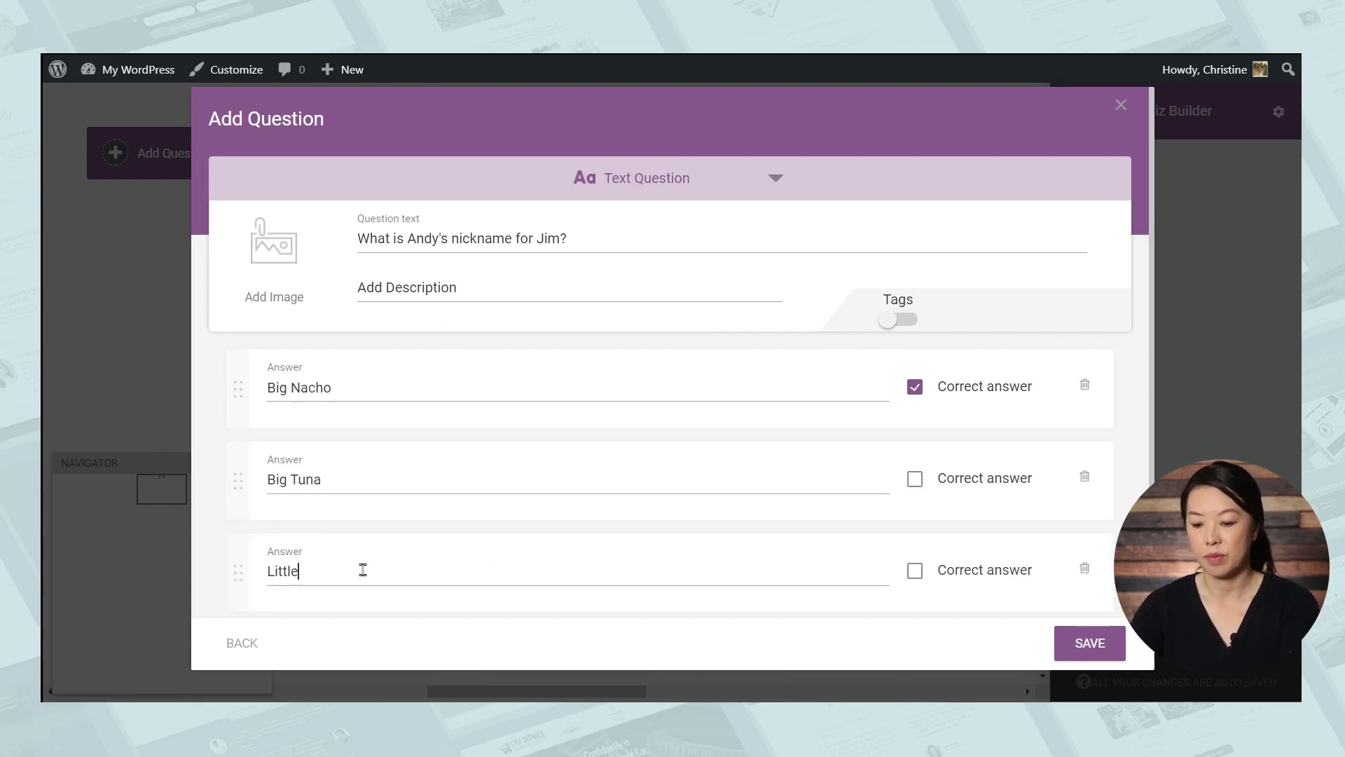
text( Pizza)
key(Return)
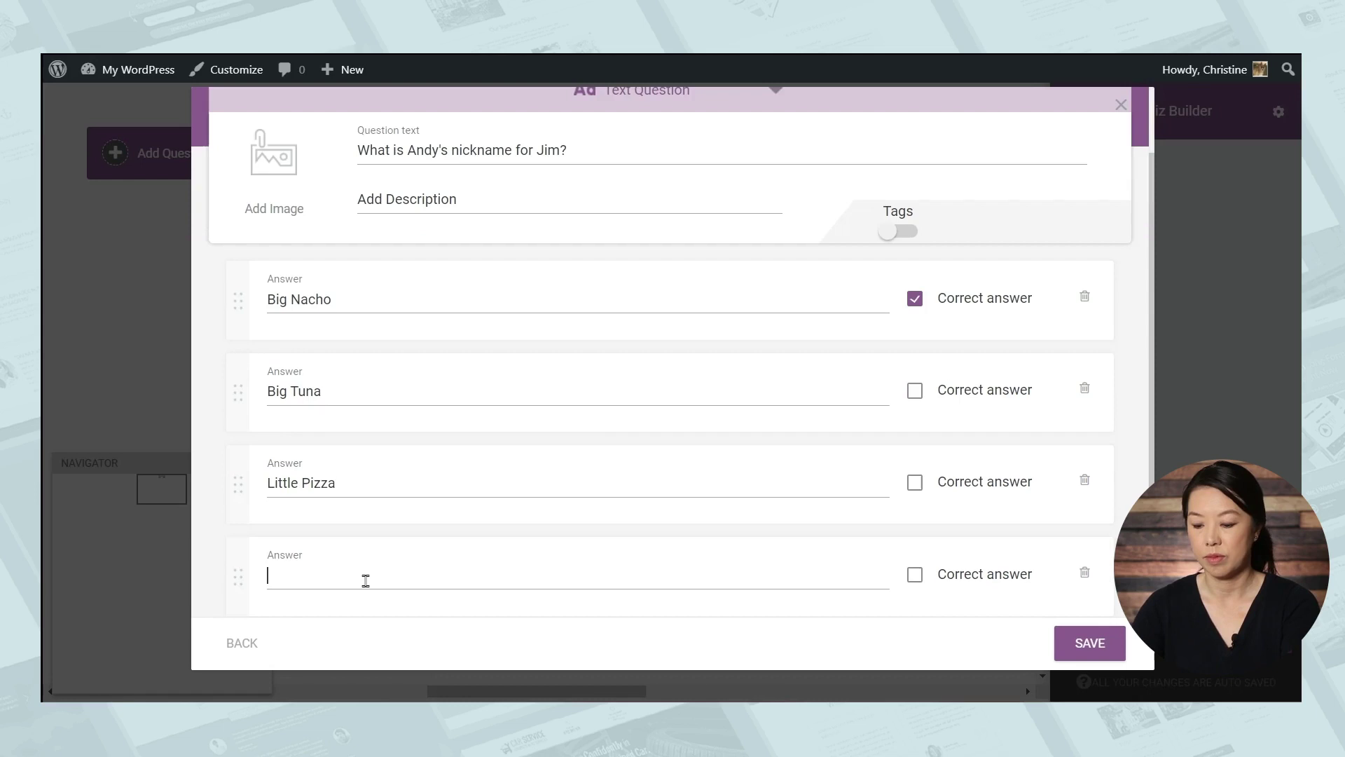
text(Dwight)
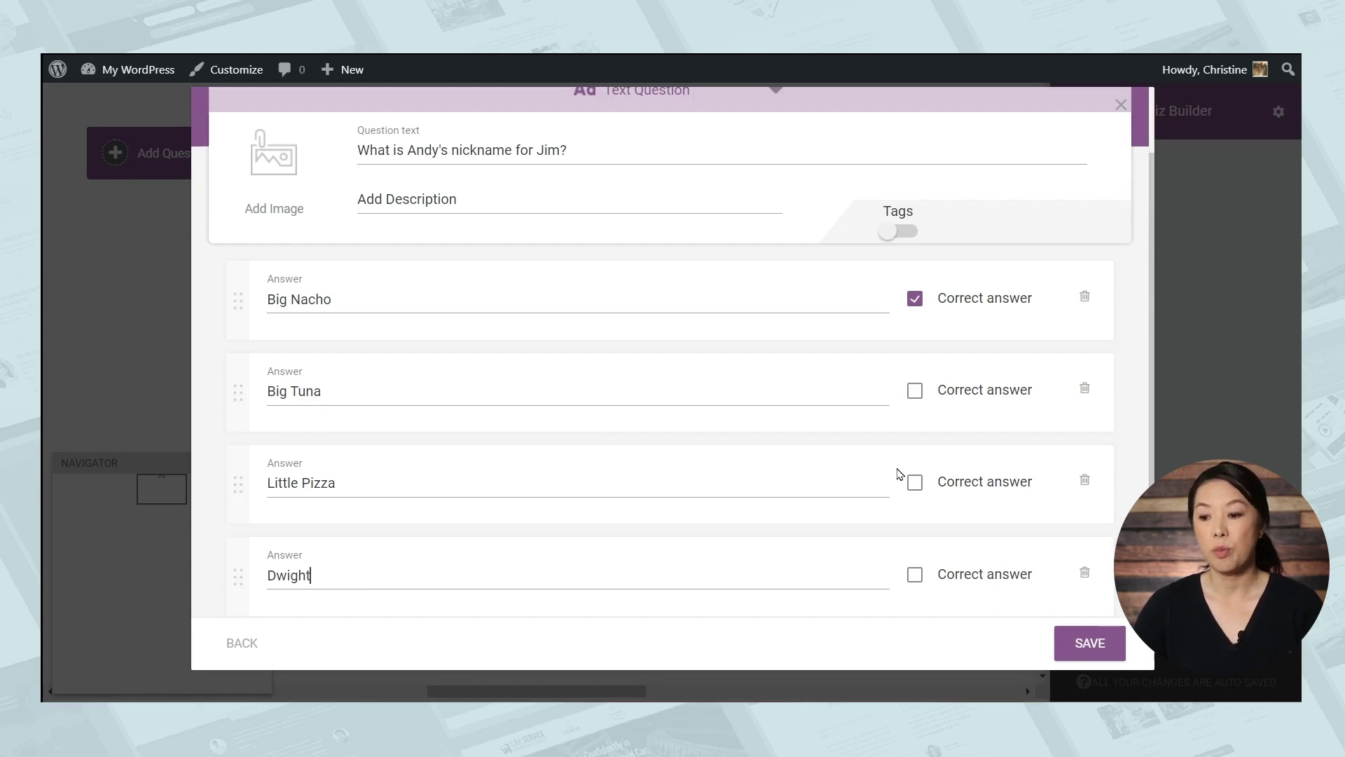
Step: Mark Big Tuna as the only correct answer and save the question
click(915, 390)
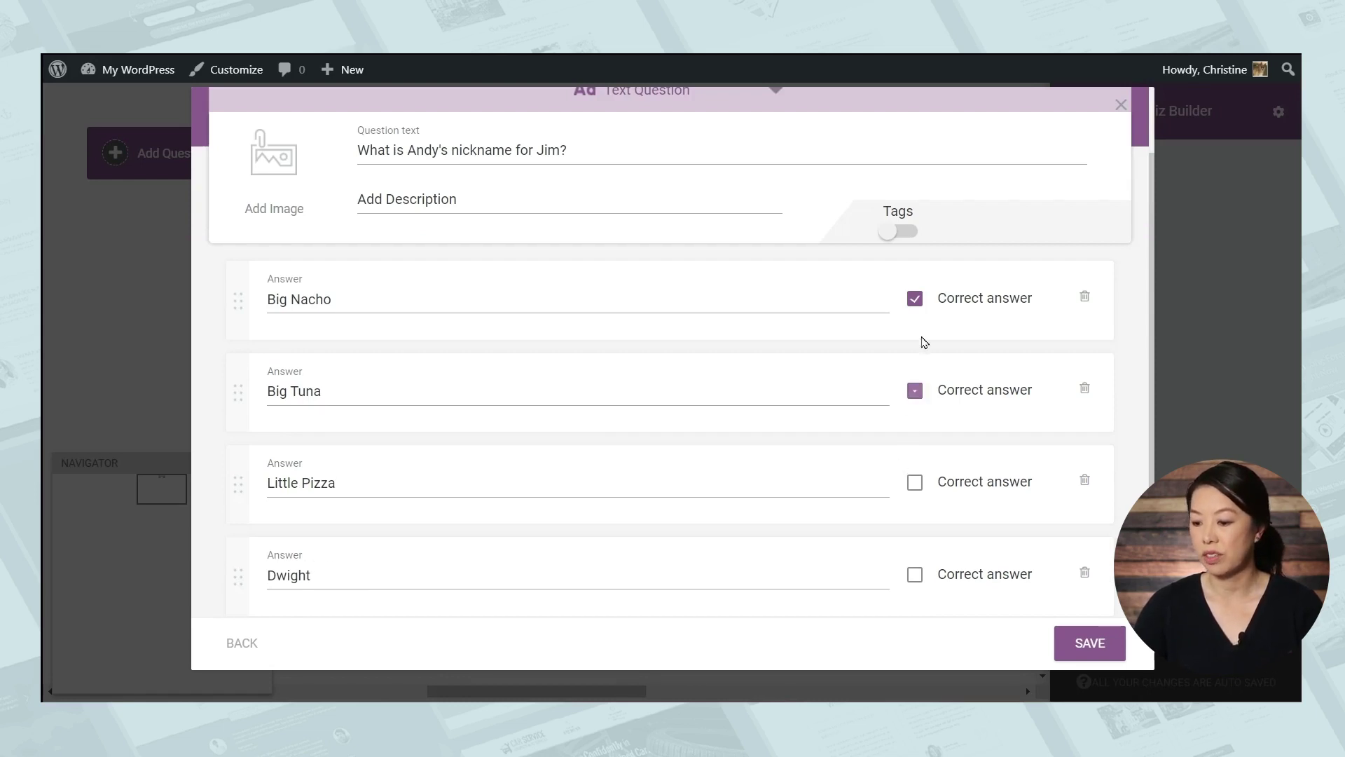
click(915, 307)
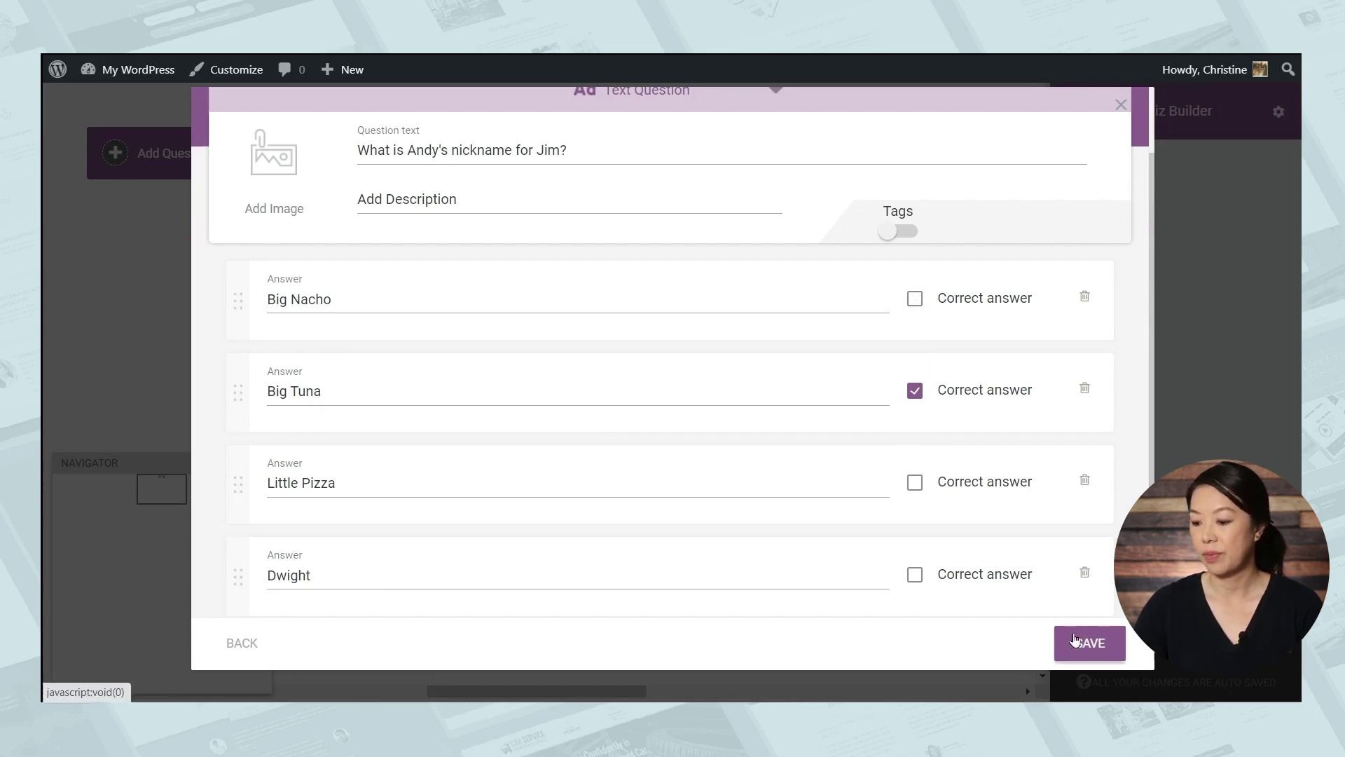
click(1074, 641)
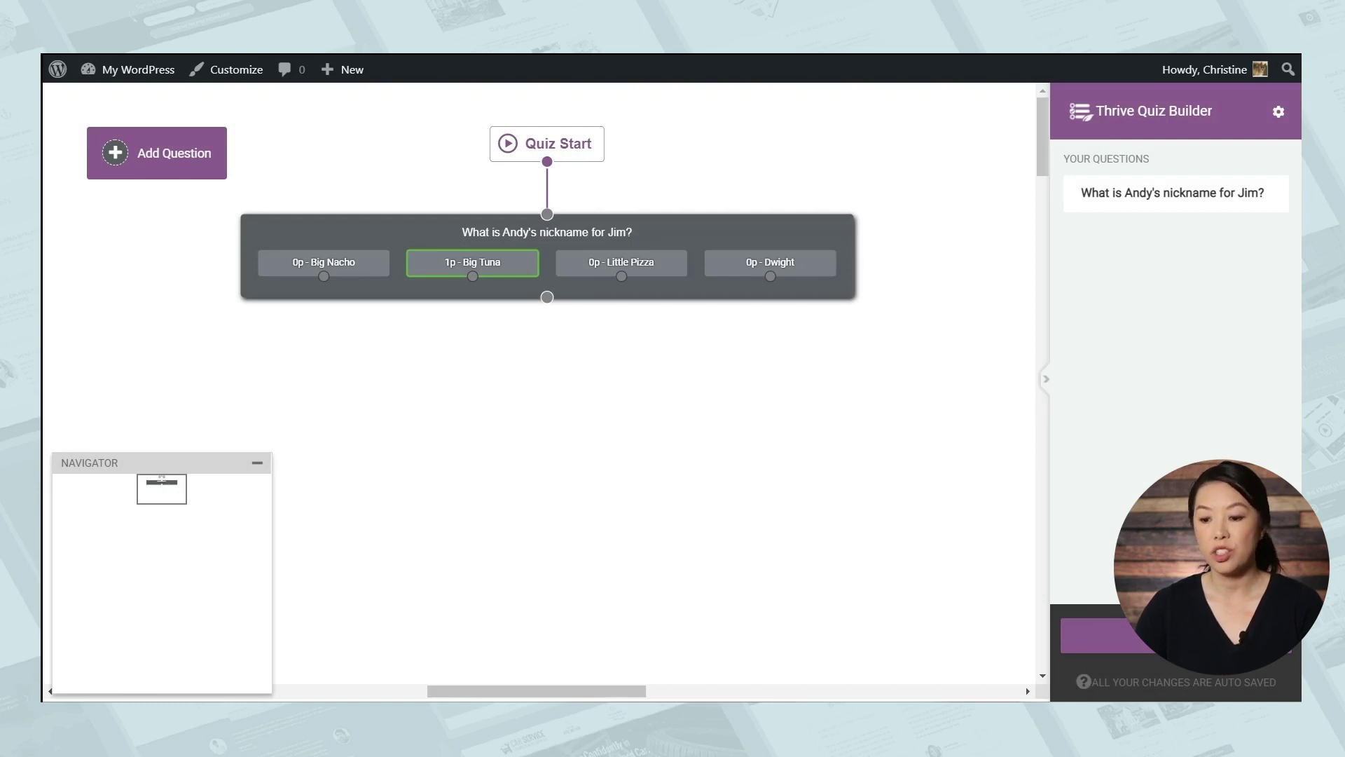
mouse_move(547, 294)
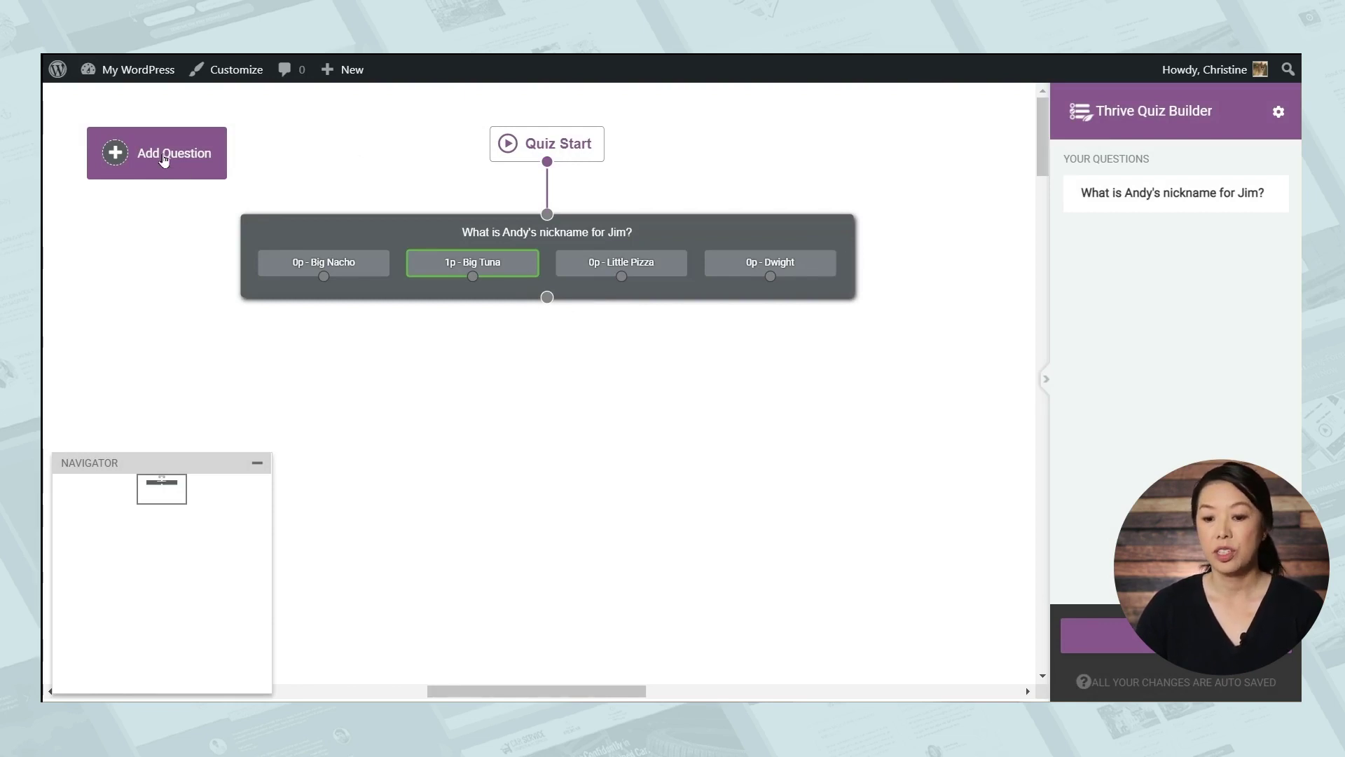
Step: Add a Multiple Choice with Buttons question with the white mug photo, asking 'What is written on Michael's mug?'
click(165, 160)
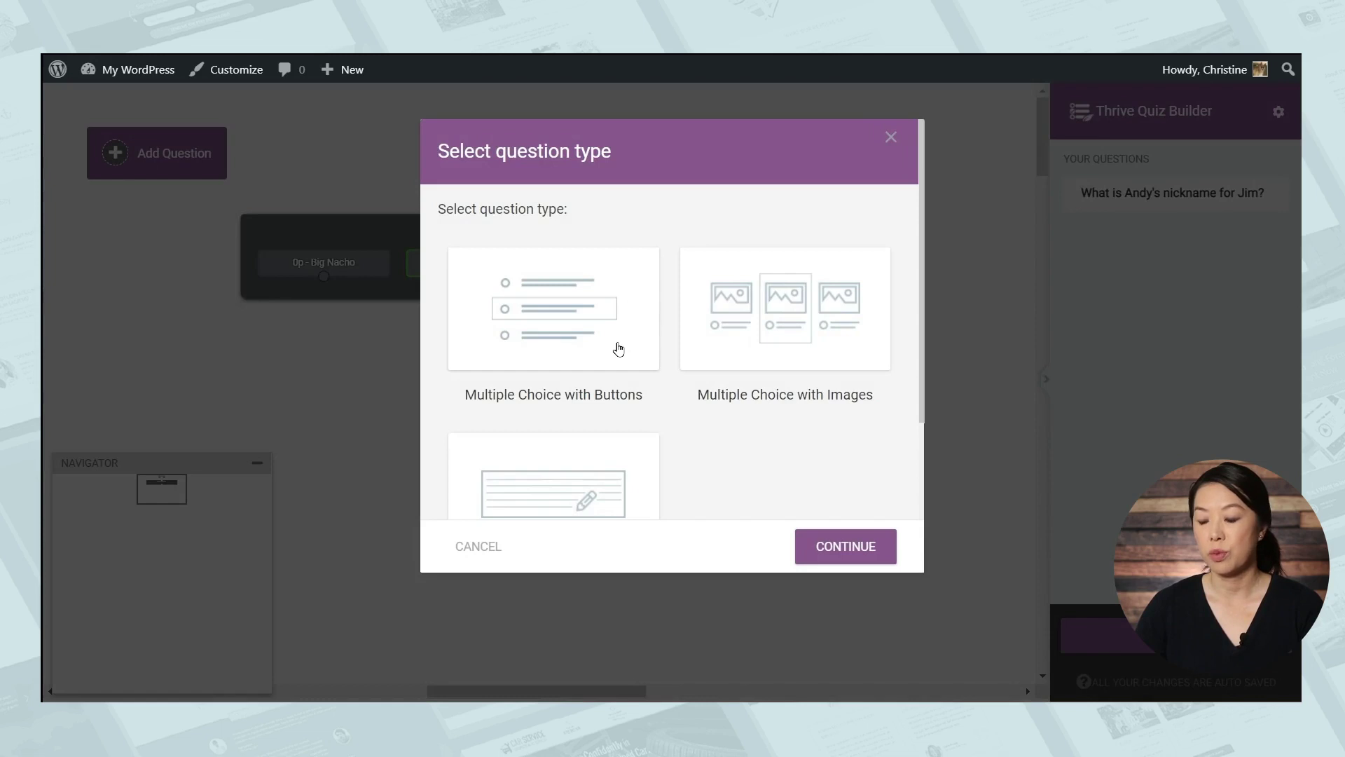
click(615, 354)
click(835, 543)
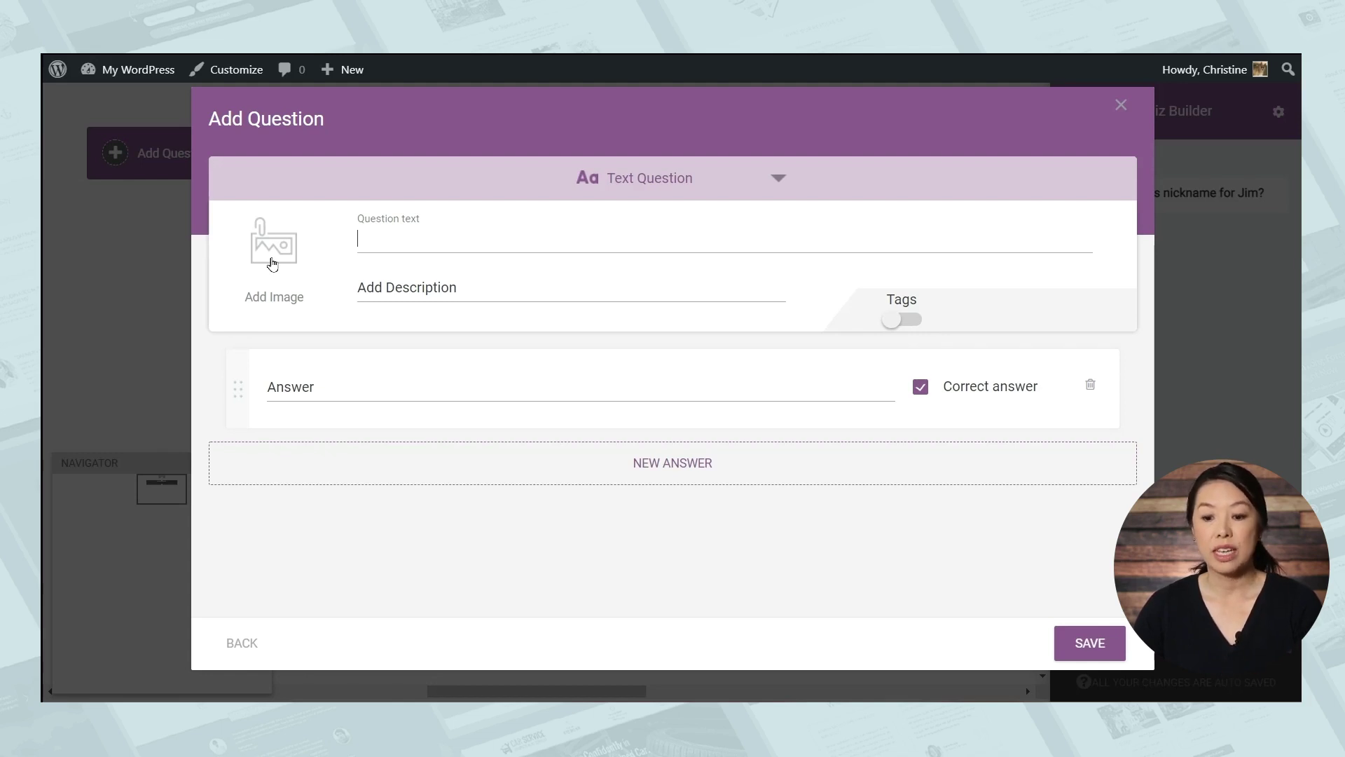
click(272, 251)
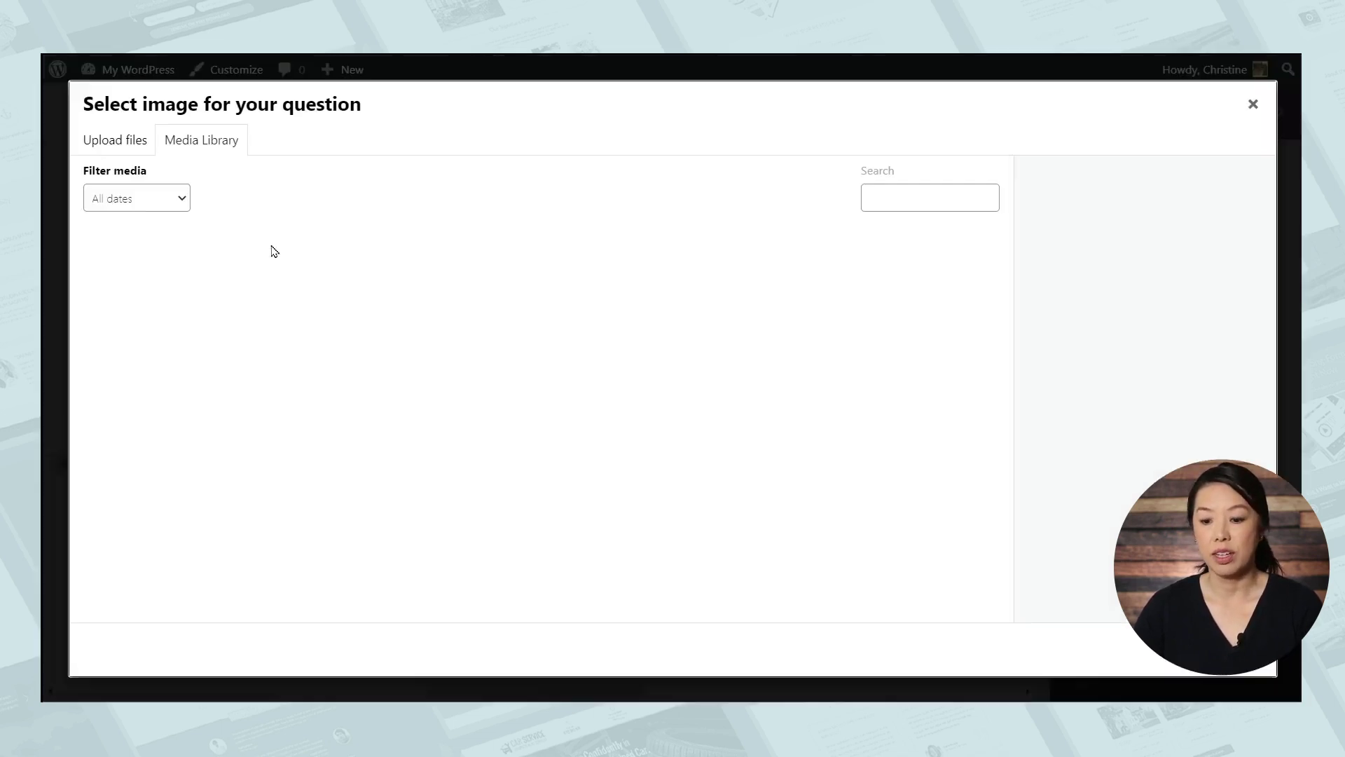
click(273, 546)
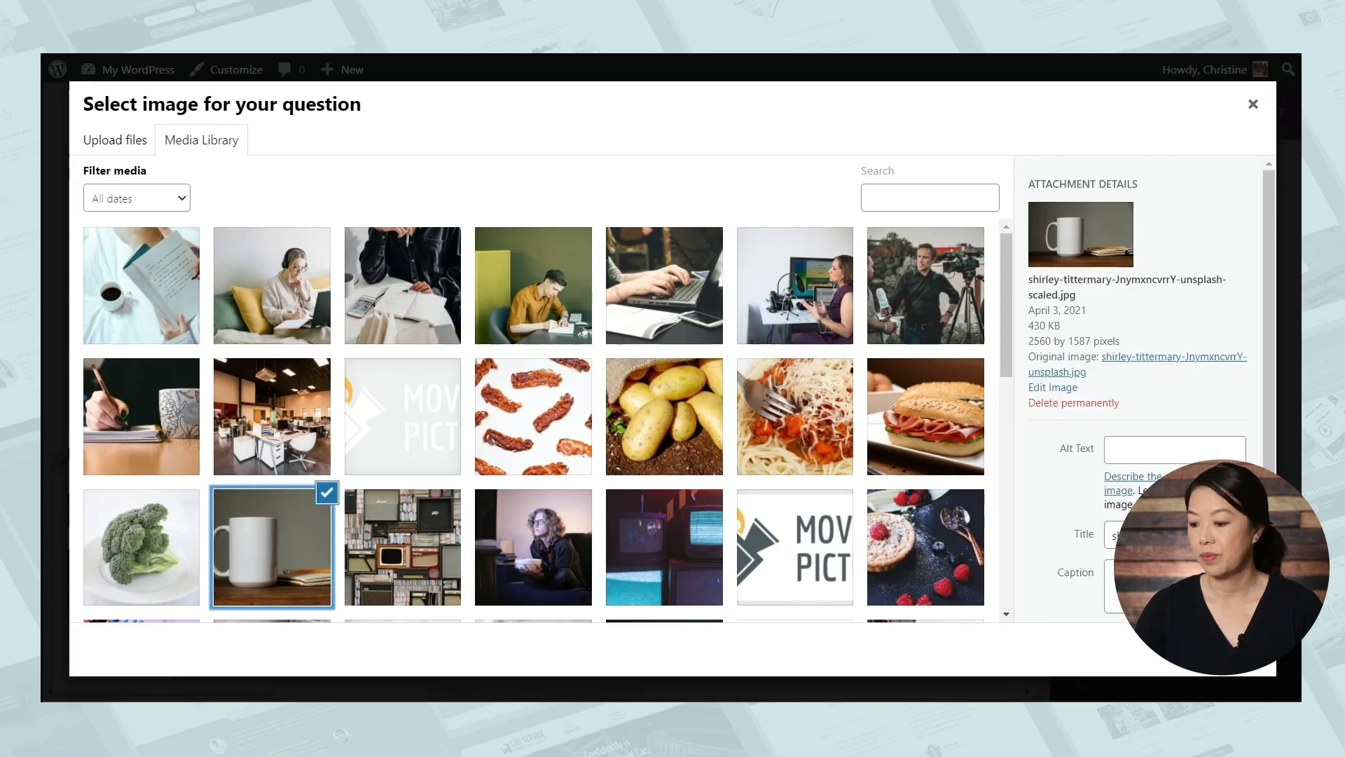
click(403, 237)
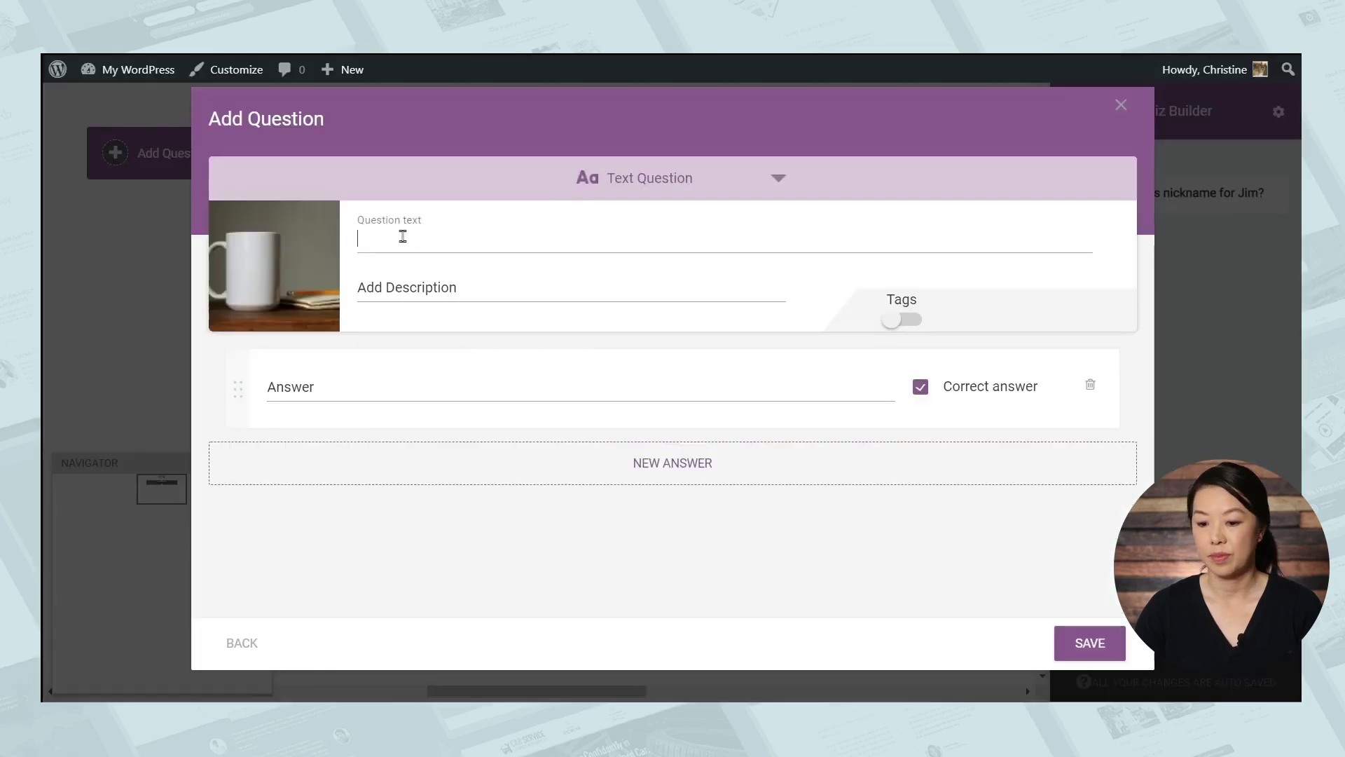
text(What is written on Michael's mug?)
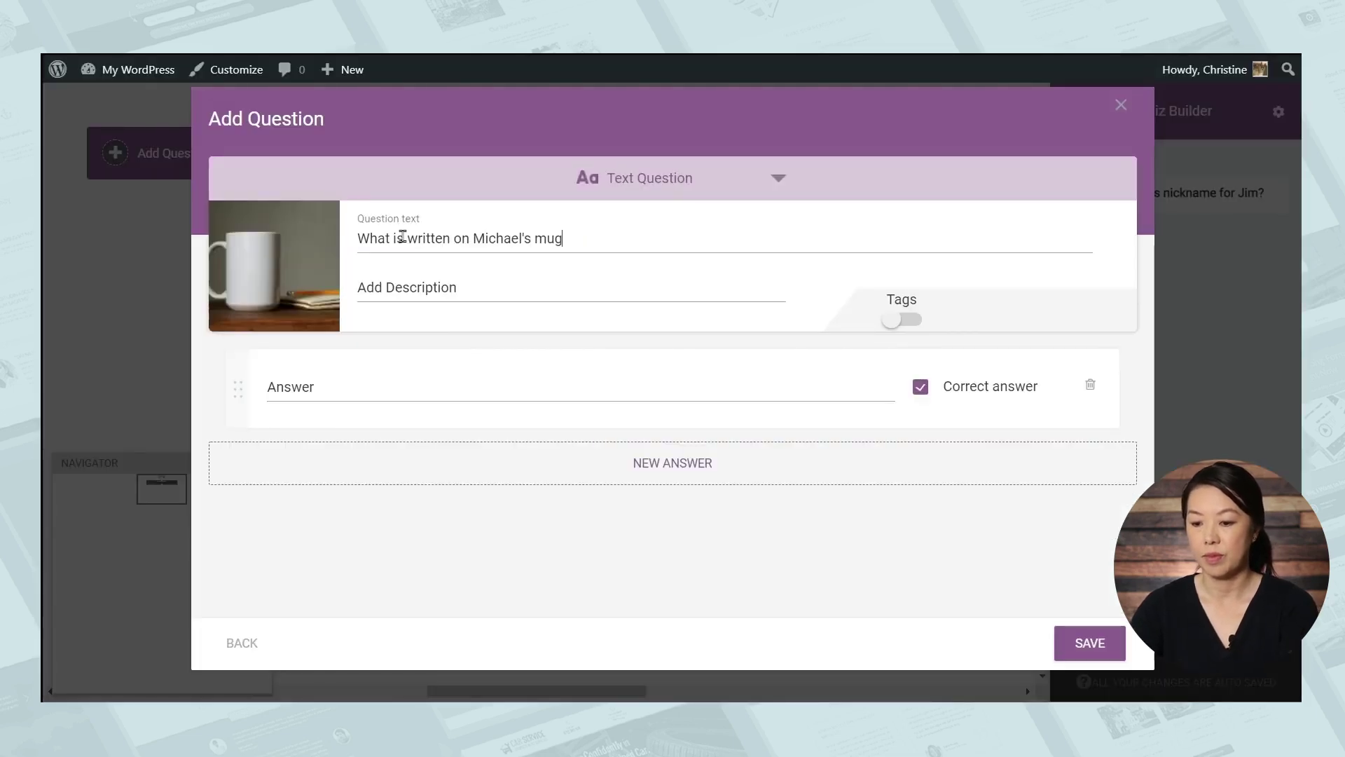
Step: Enter answers World's best haircut, hottest grill, best boss, finest cheese; mark World's best boss correct; save
click(452, 390)
text(World's best haircut)
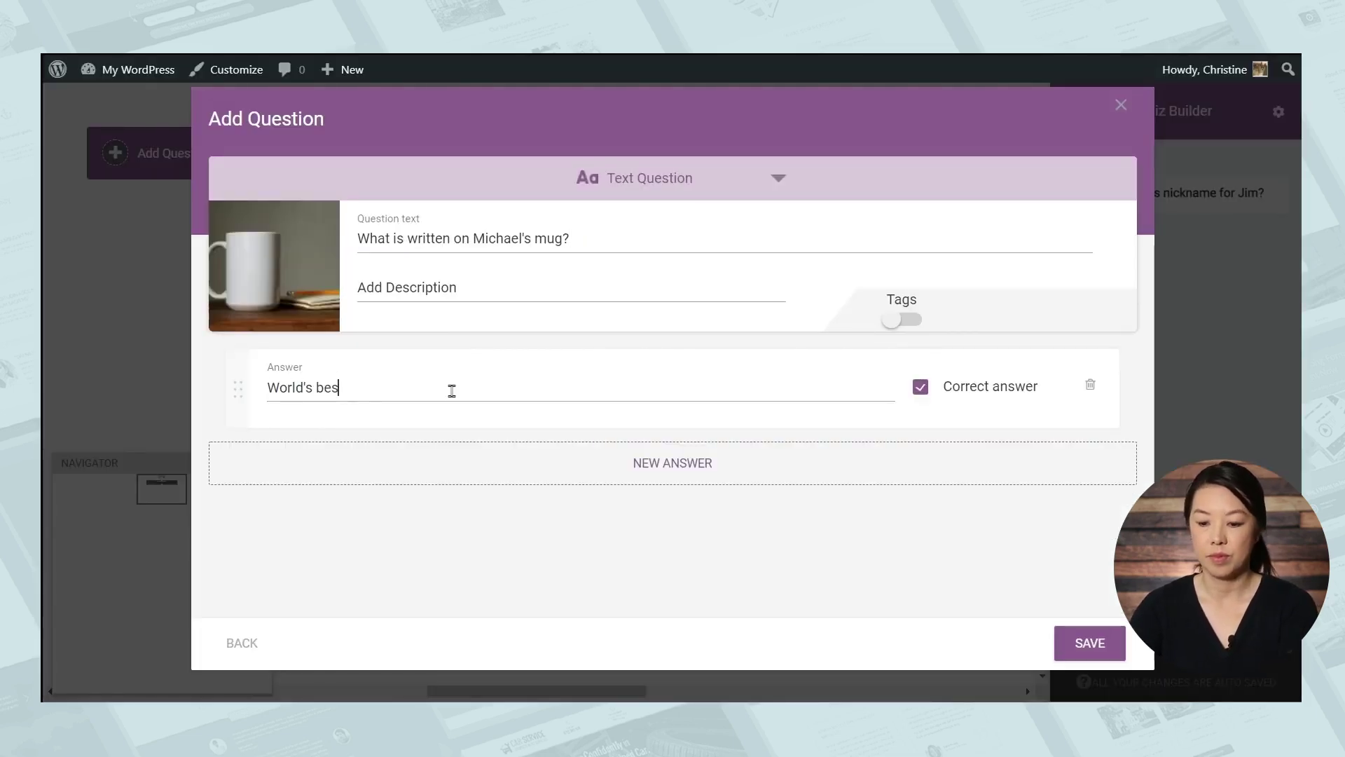
click(374, 464)
text(World's hottest grill)
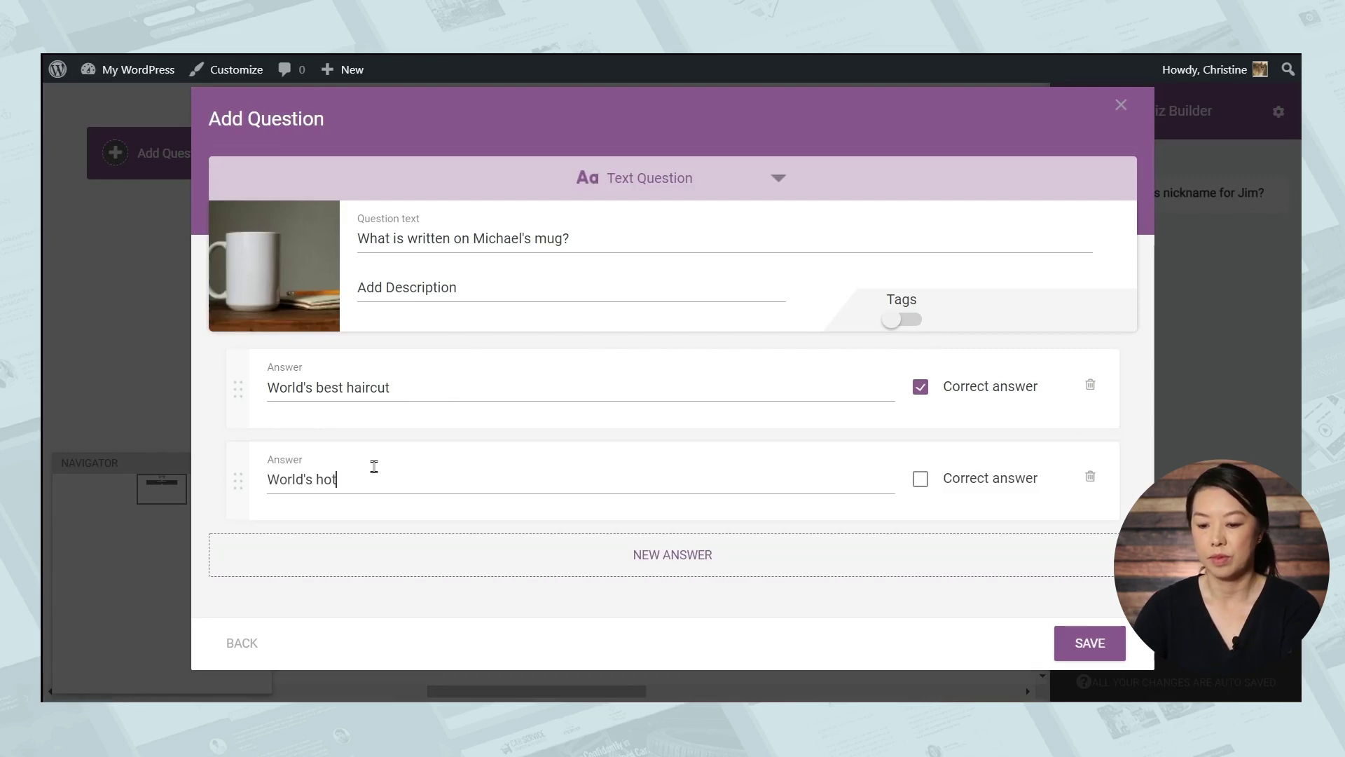
click(603, 557)
text(World's best boss)
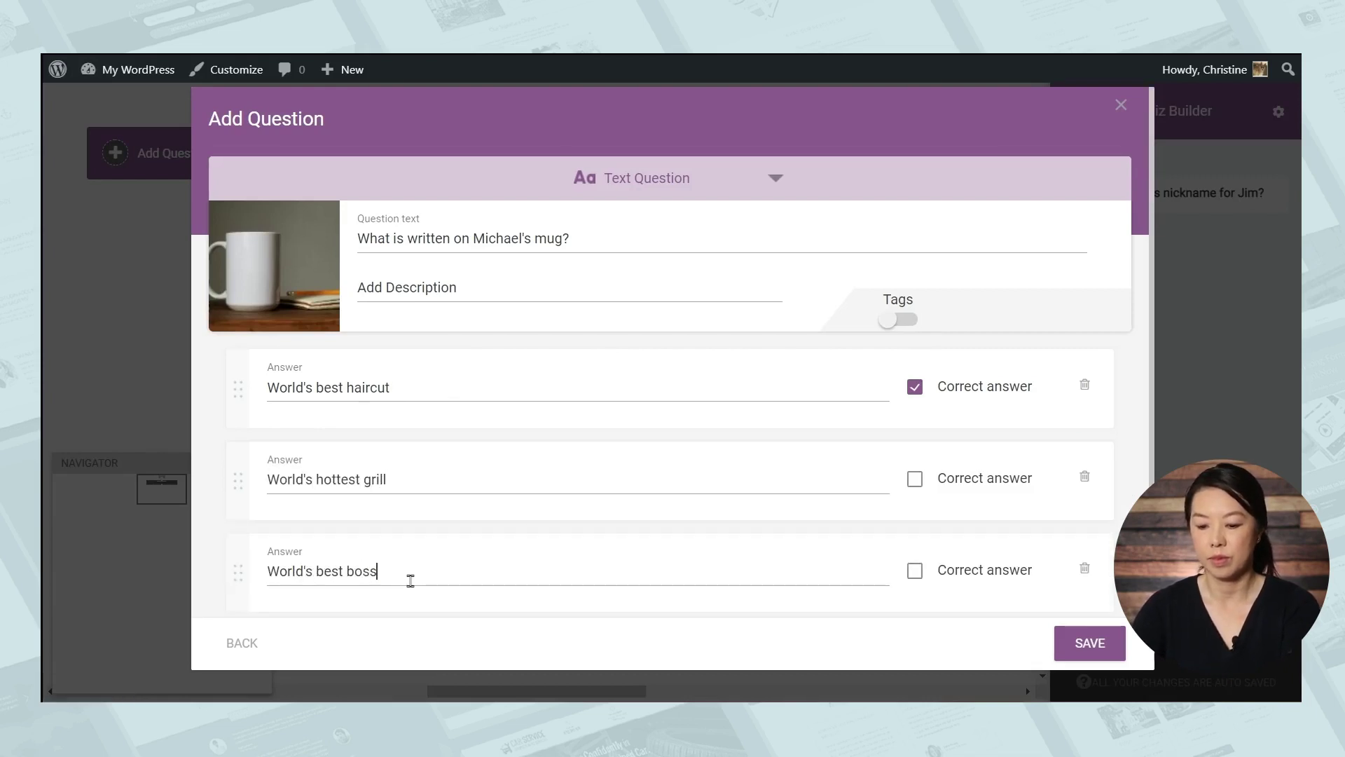
key(Return)
text(World's finest cheese)
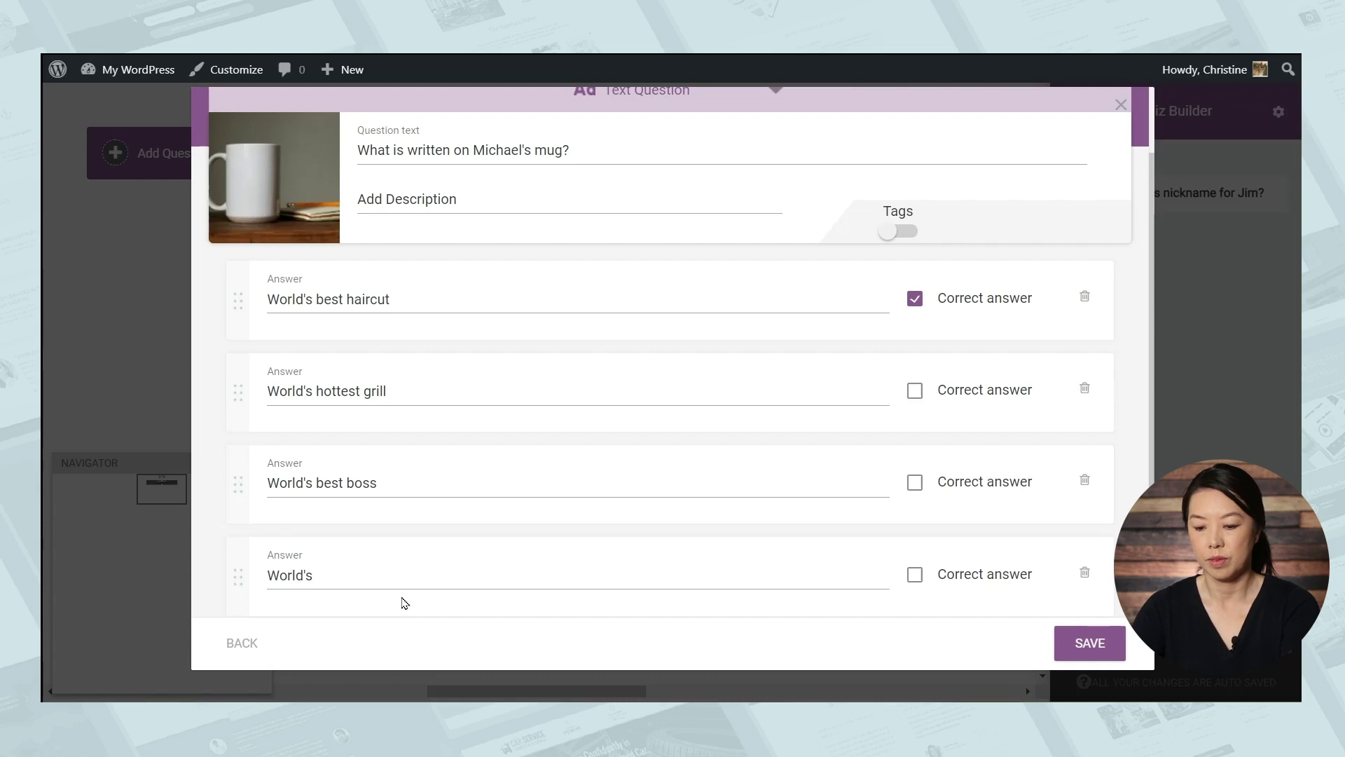
click(914, 482)
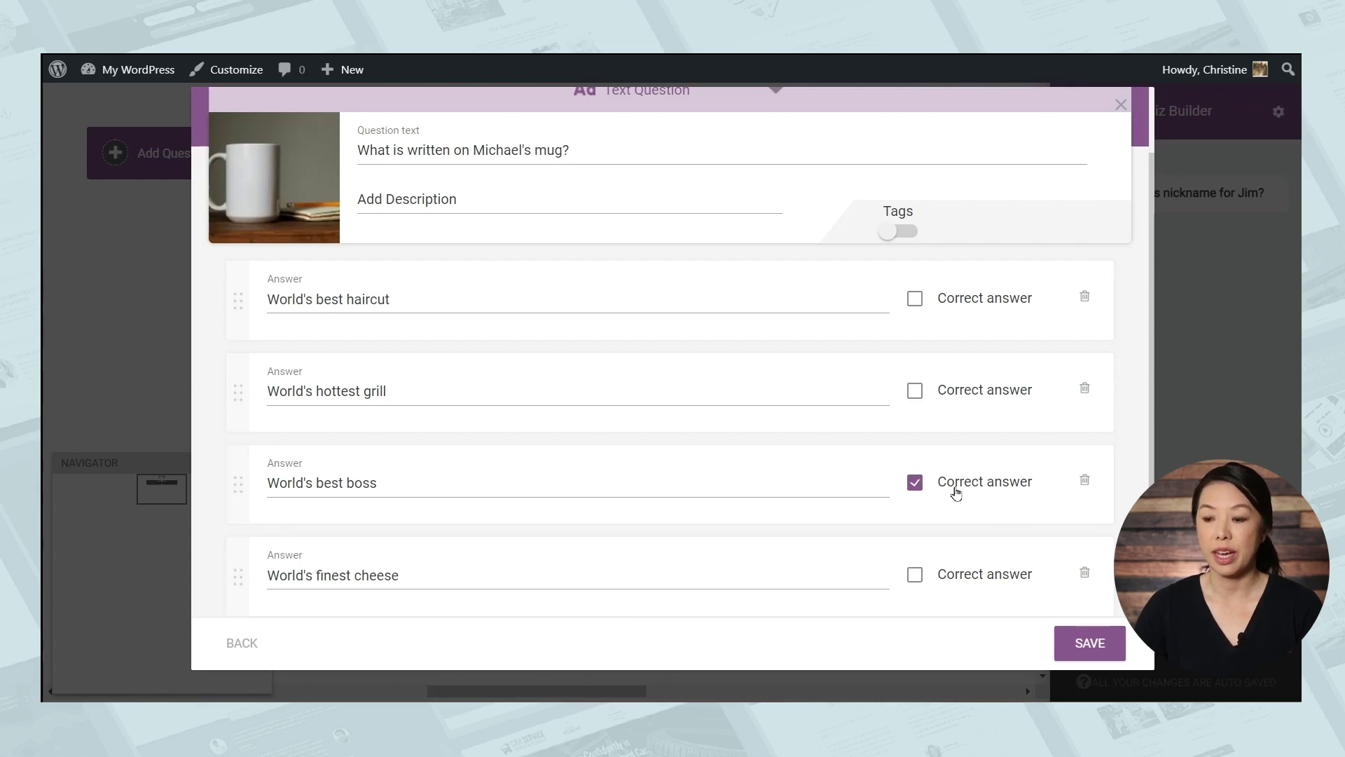
click(1086, 643)
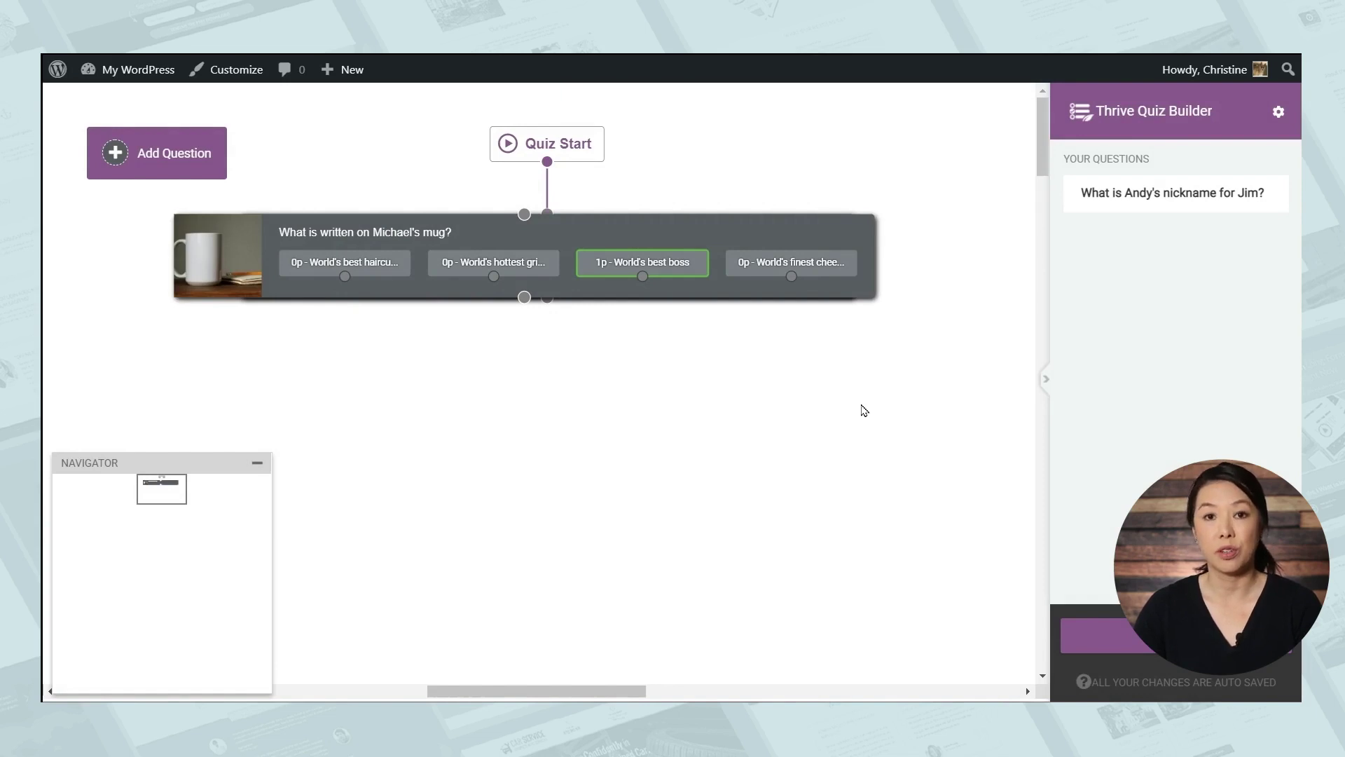
Step: Move the mug question below the Jim nickname question and connect Jim's output to it
drag(687, 228, 711, 381)
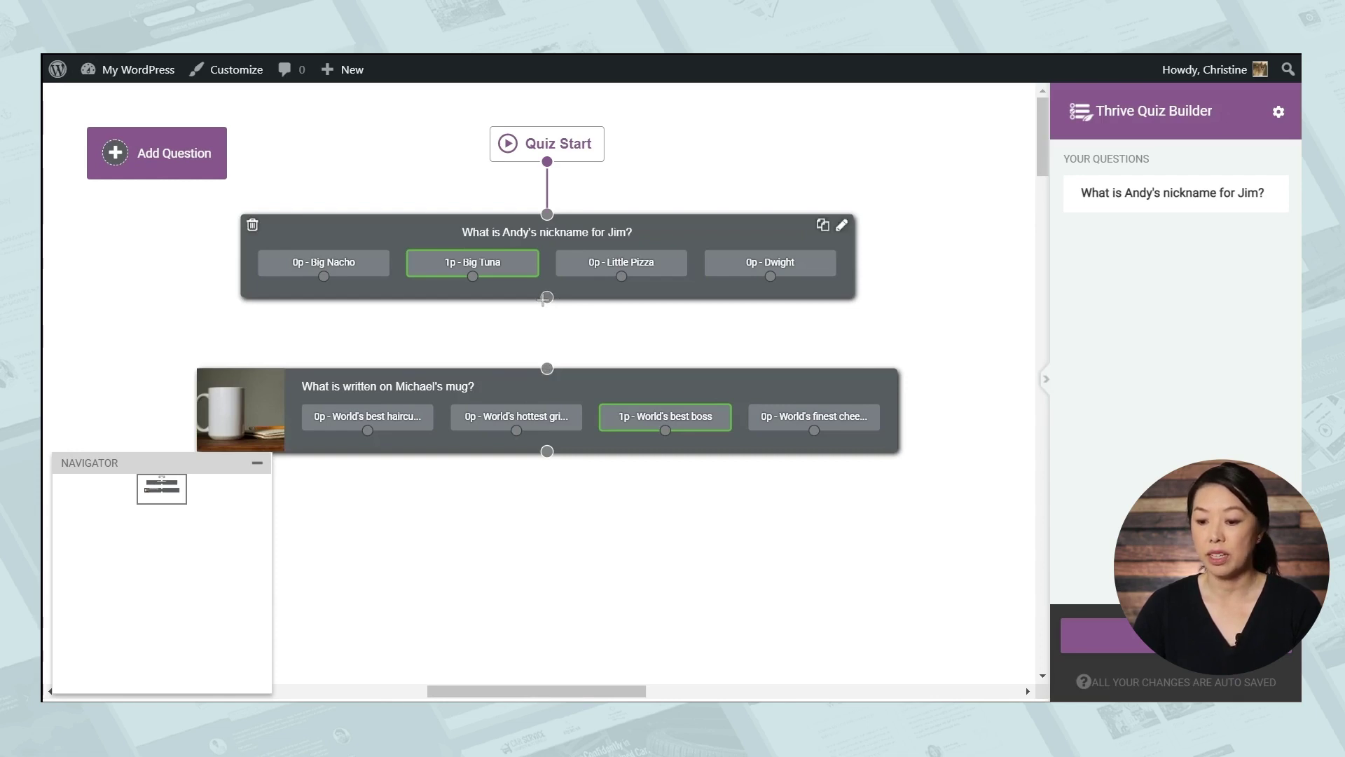
drag(544, 299, 547, 366)
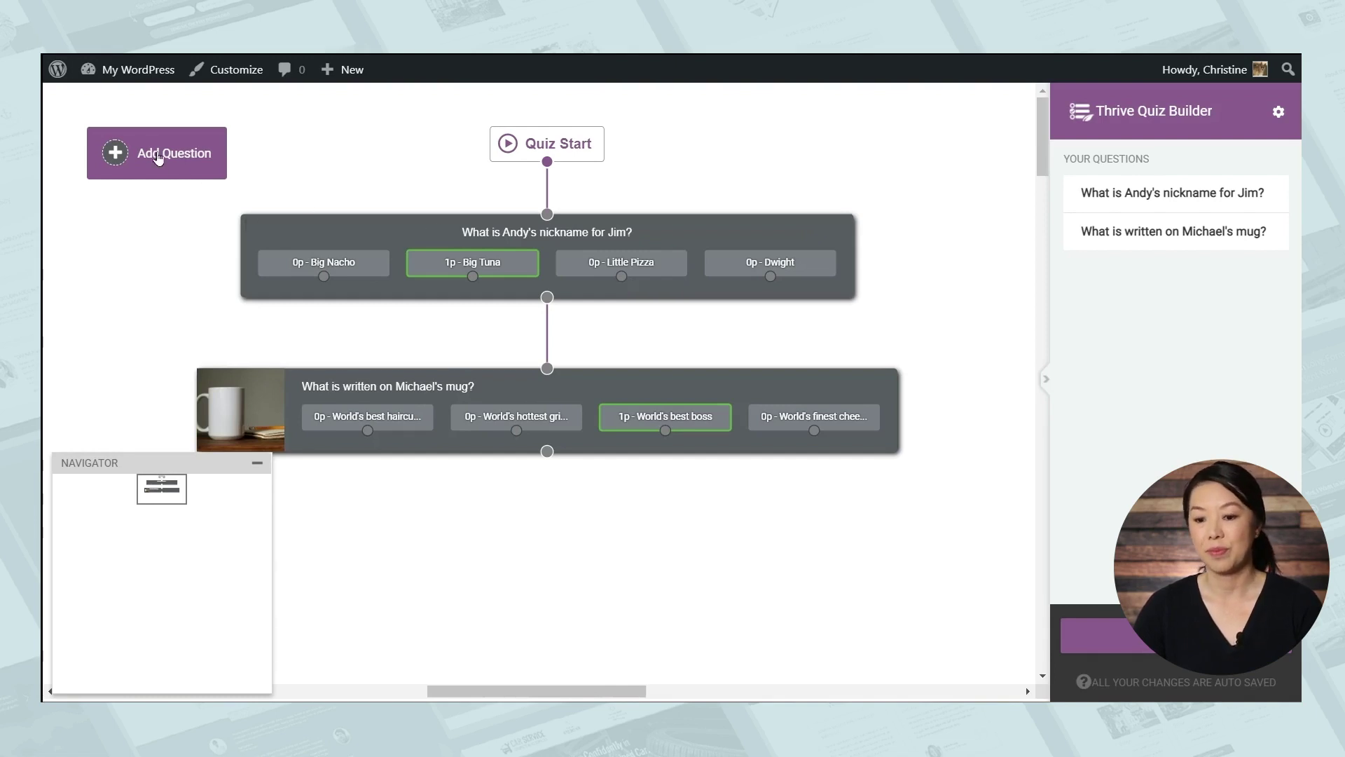
Step: Start an image-answer multiple-choice question: 'What does Michael cook in he grill he keeps next to his bed?'
click(112, 151)
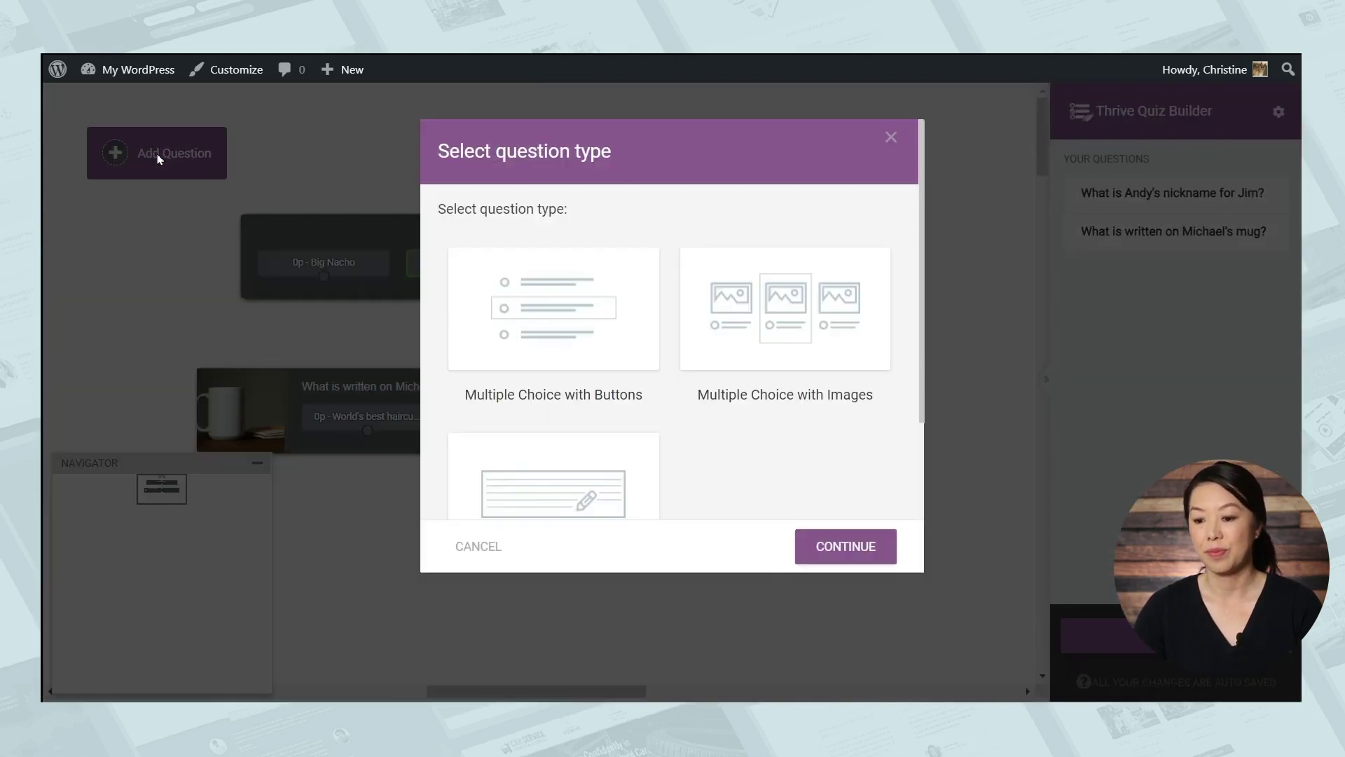
click(757, 362)
click(876, 550)
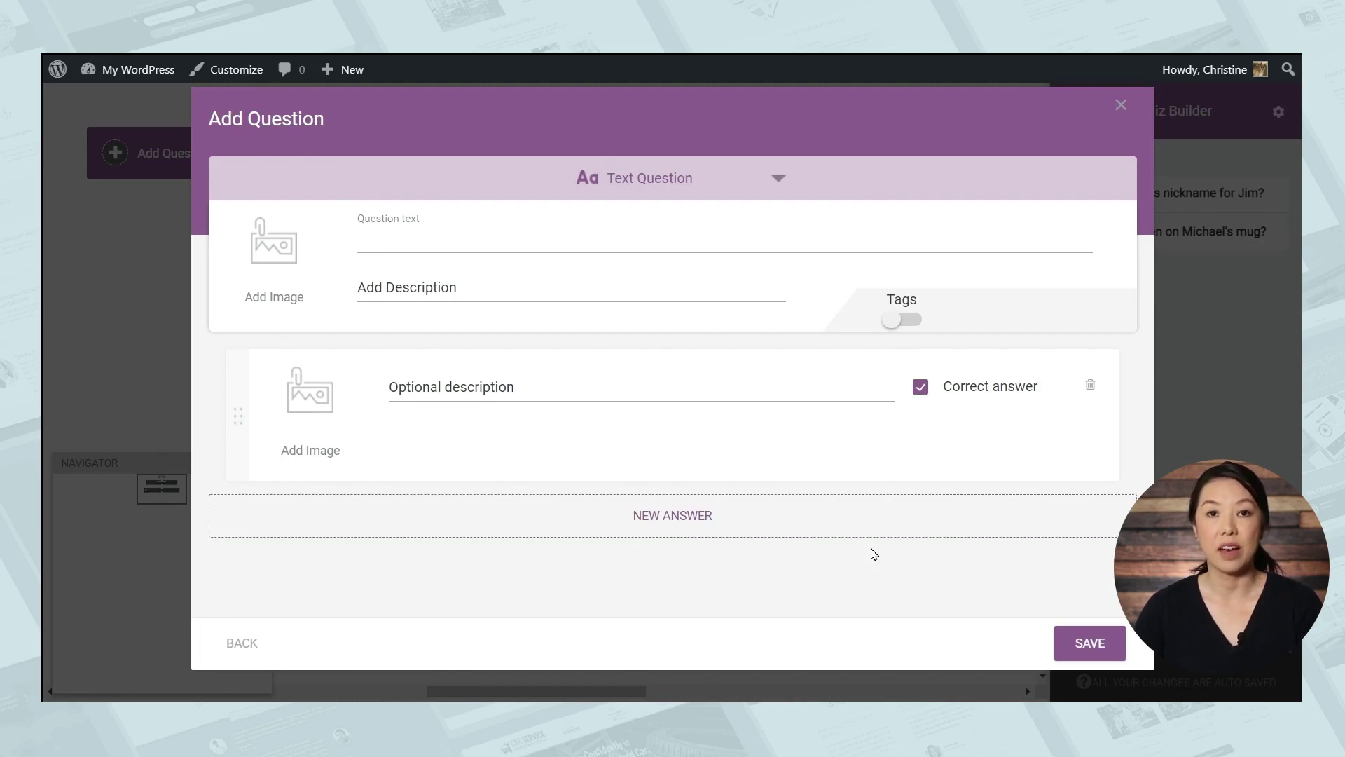
text(What)
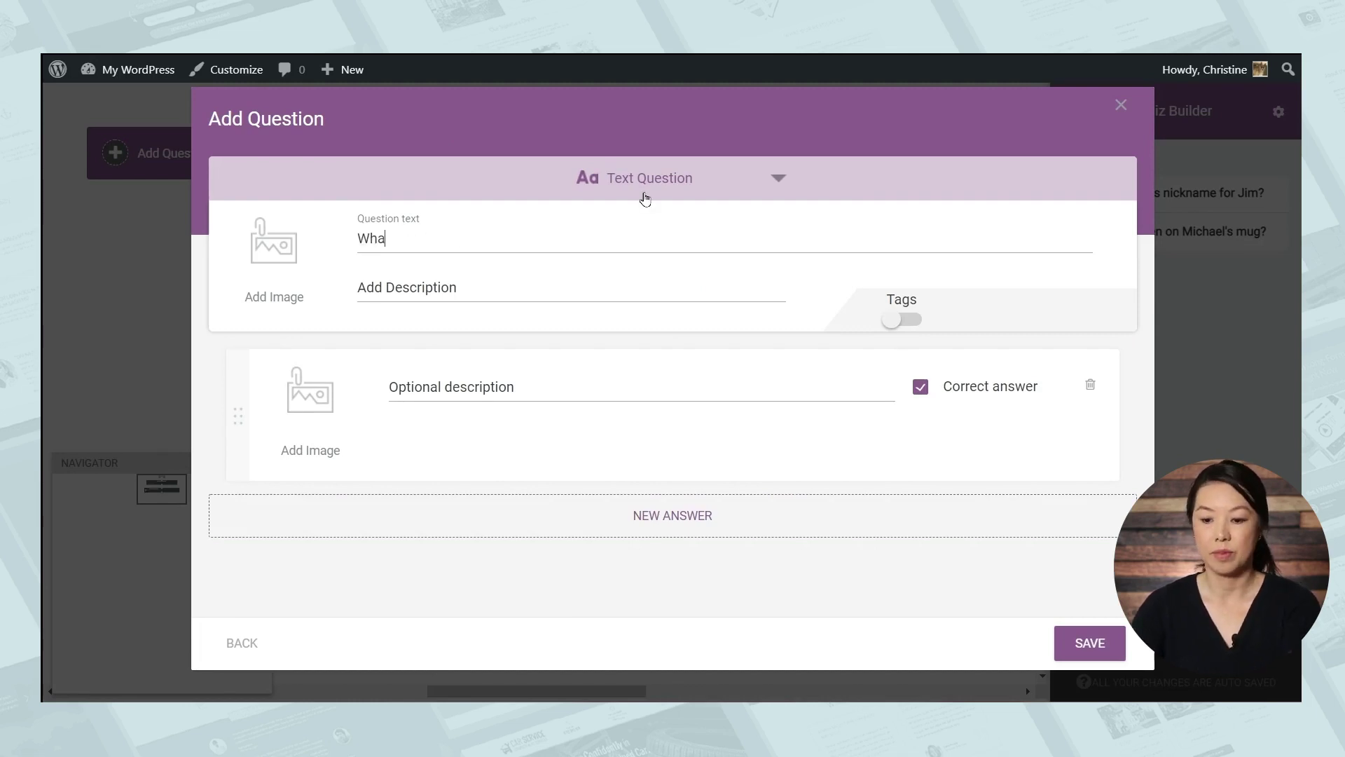
key(BackSpace)
key(BackSpace)
key(BackSpace)
key(BackSpace)
text(What does Michael cook in h)
text(e grill he keeps next to his bed?)
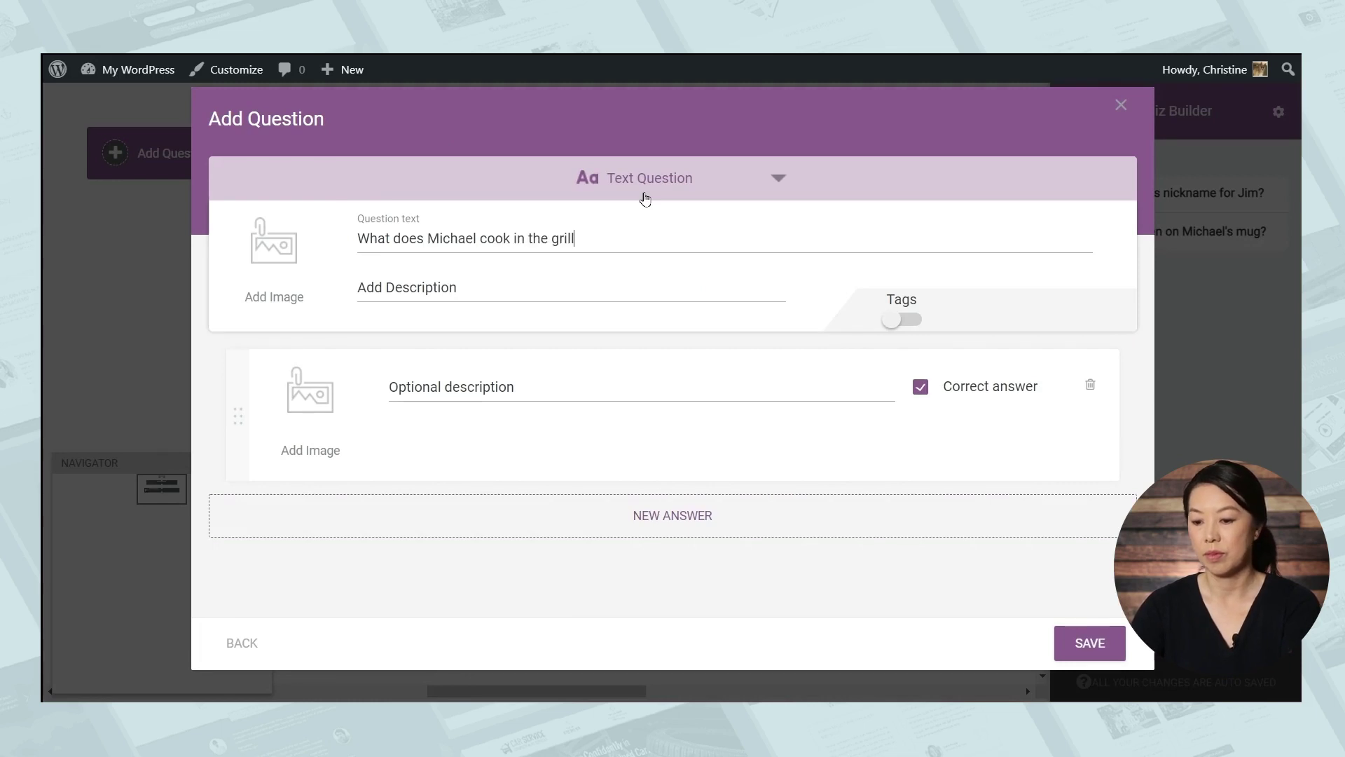
Step: Add potatoes, spaghetti, bacon and broccoli photo answers, mark bacon correct, and save the question
click(317, 418)
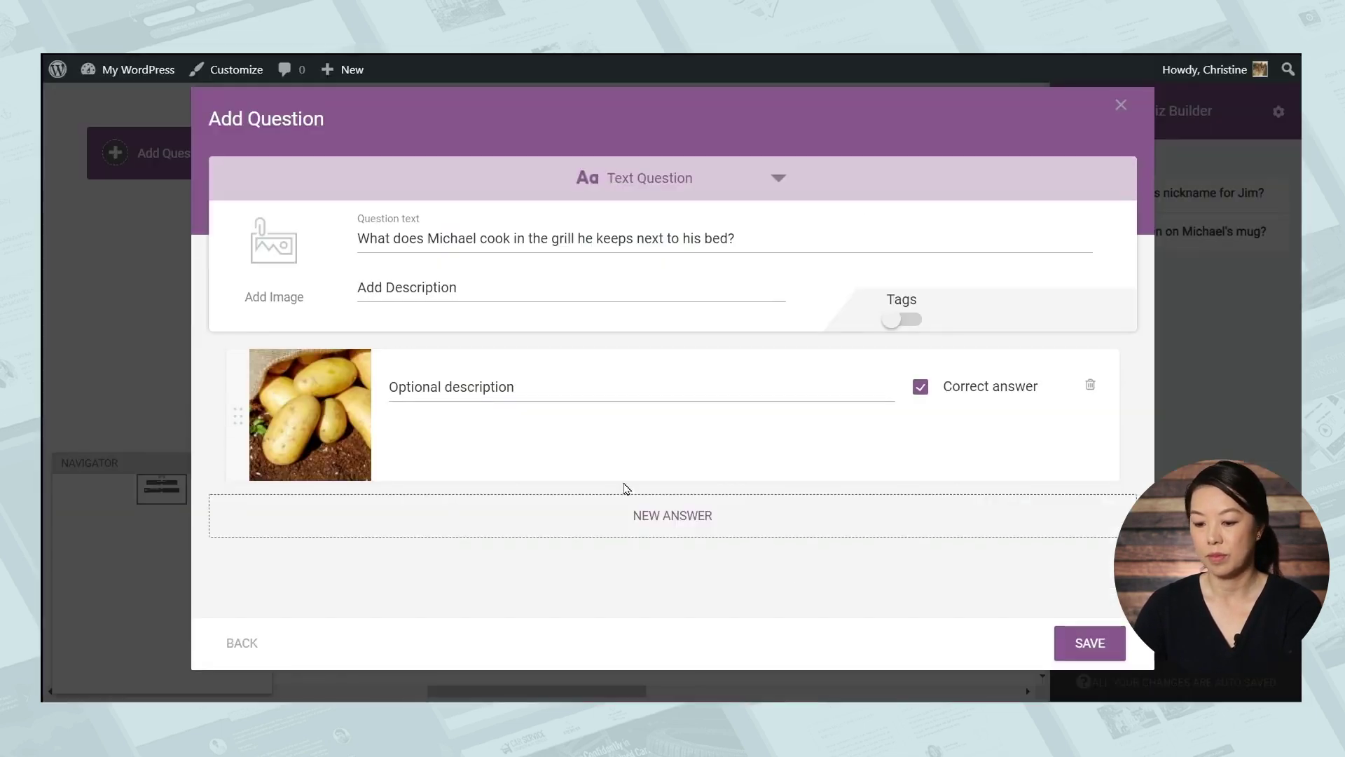
click(624, 511)
click(290, 550)
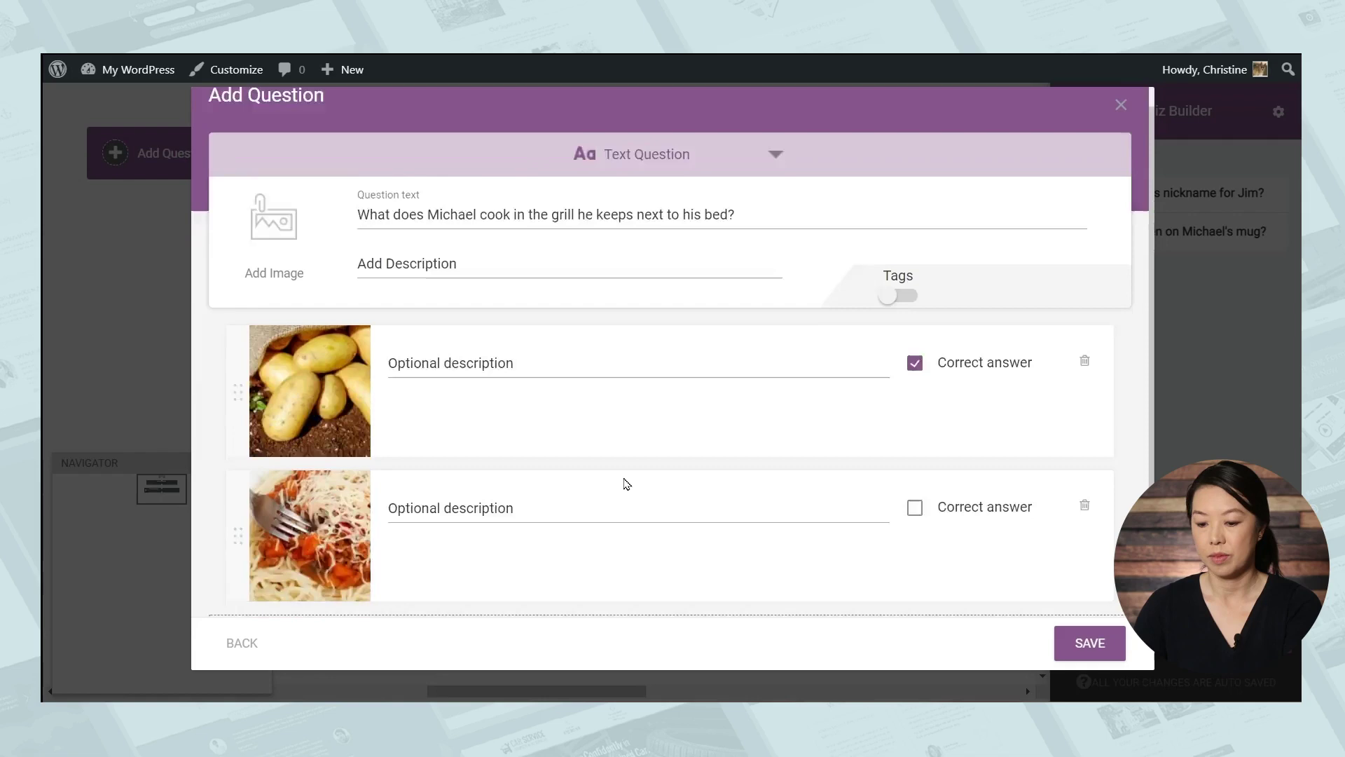
click(623, 512)
click(301, 571)
click(533, 416)
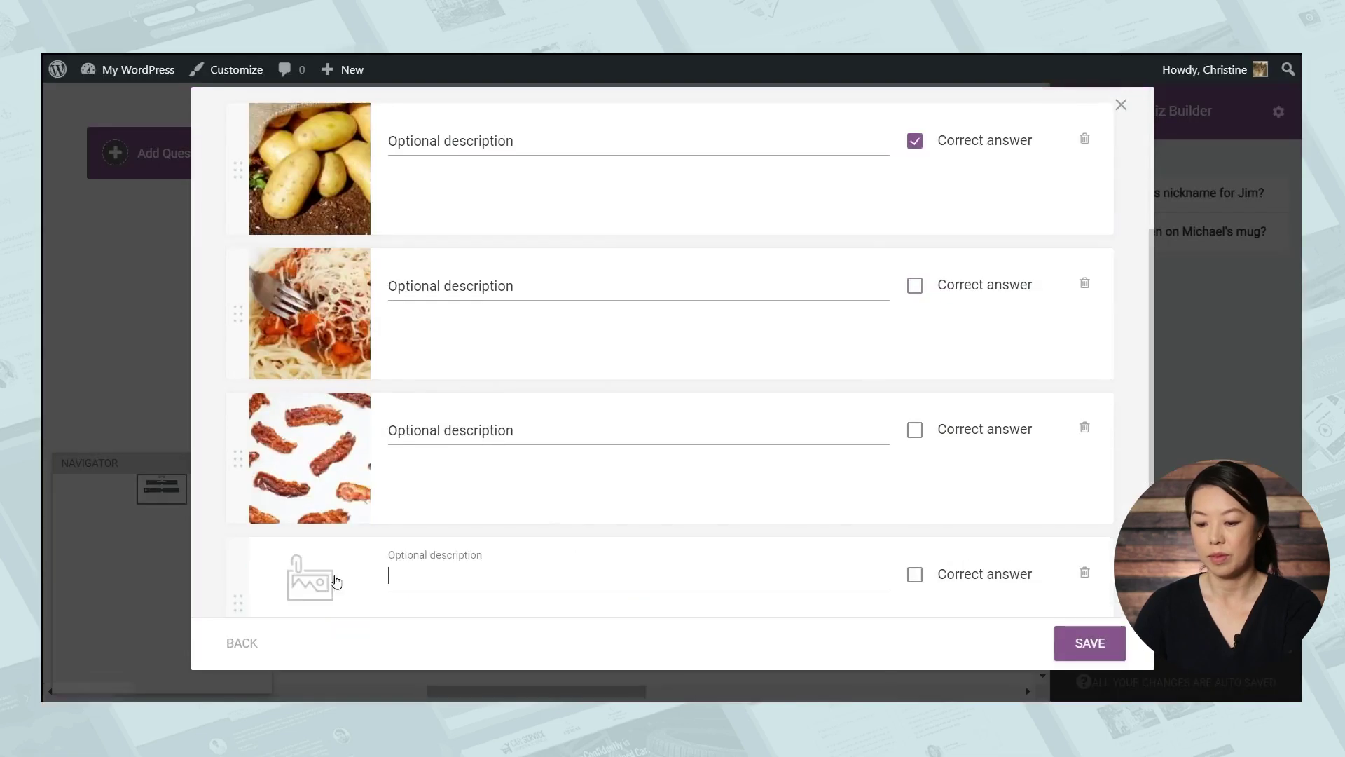
click(300, 571)
click(141, 547)
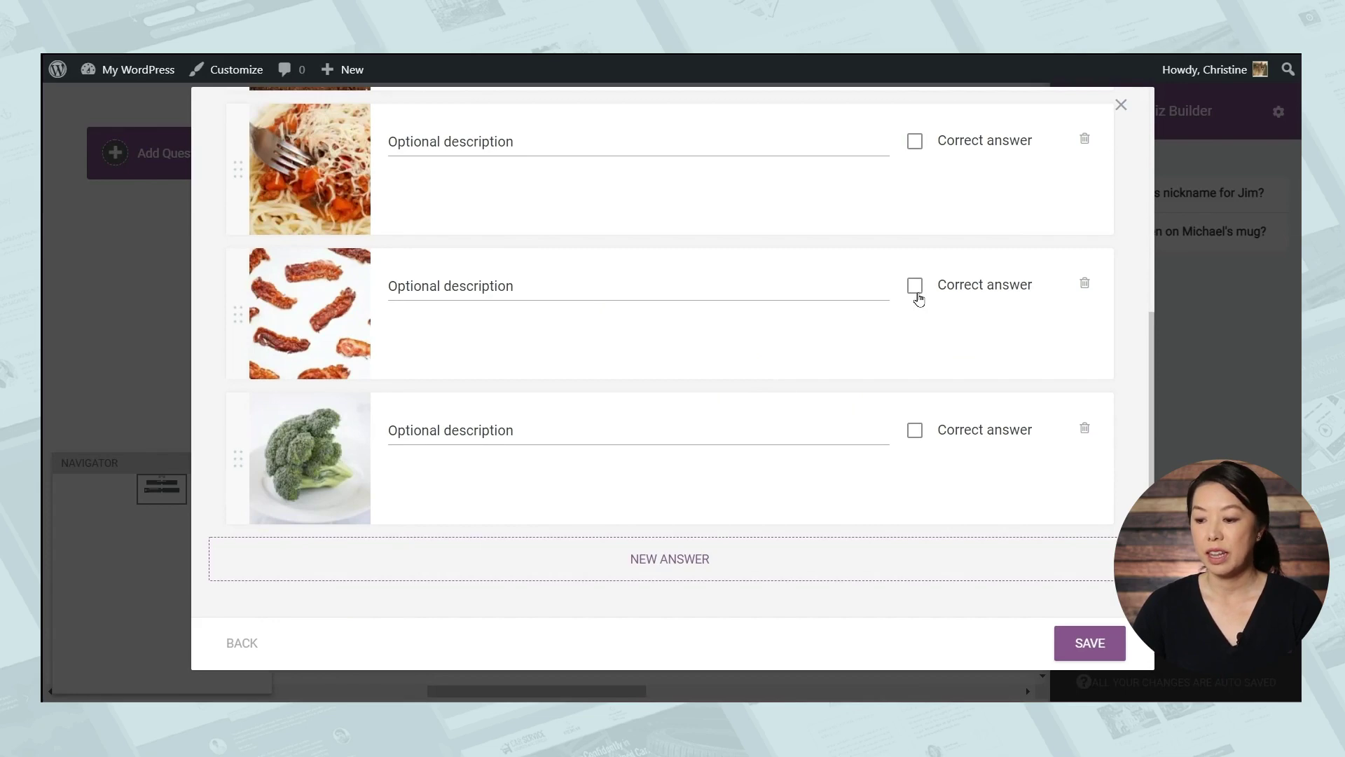
click(915, 287)
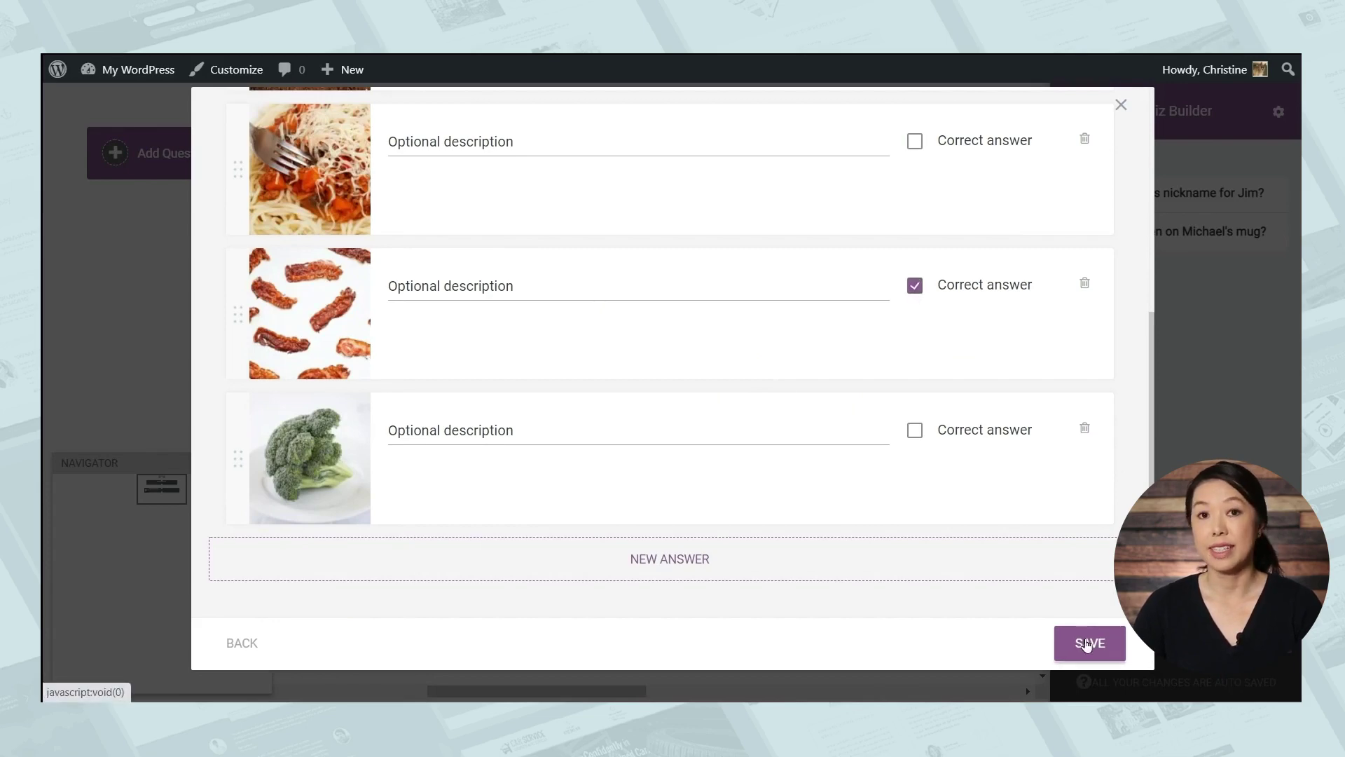
click(1088, 643)
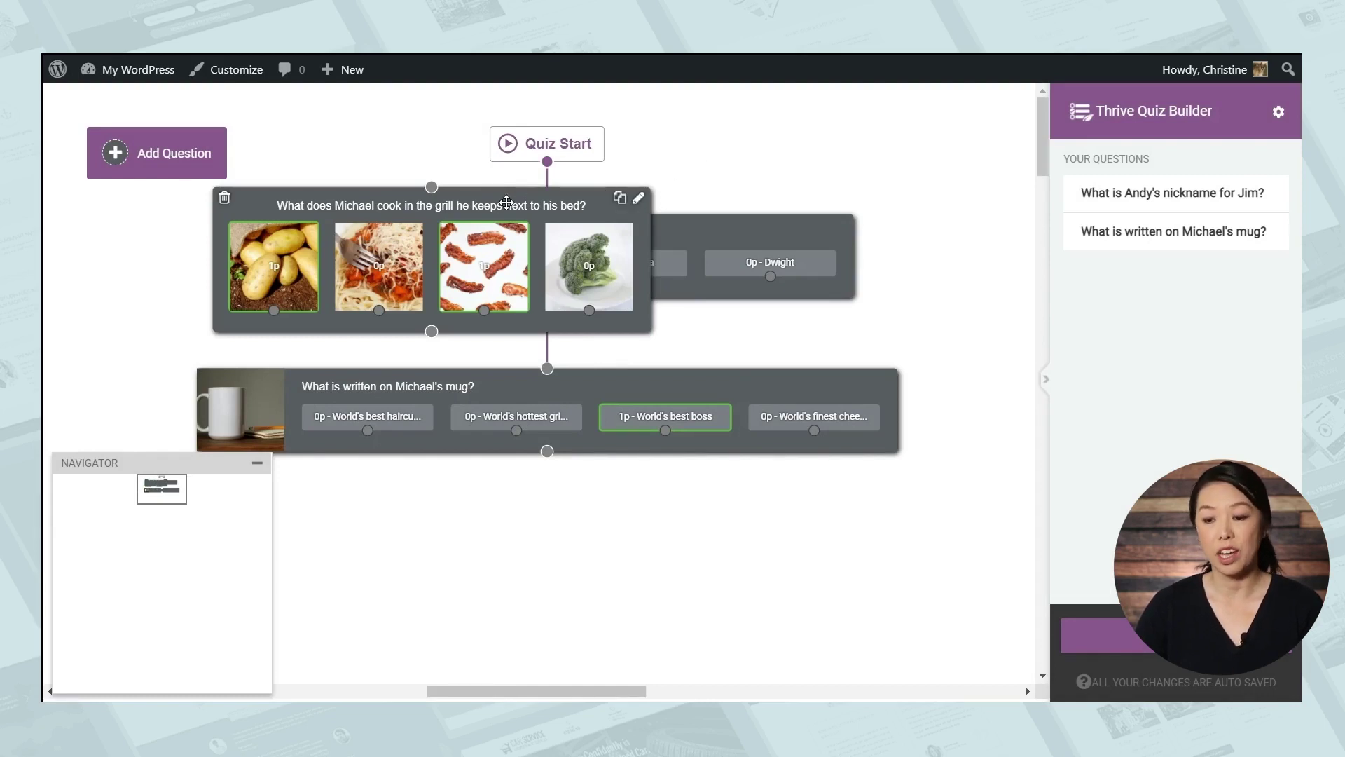
Step: Drag the grill question below the mug question and connect the mug question's output into it
mouse_move(507, 203)
mouse_down()
mouse_move(512, 290)
mouse_move(619, 525)
mouse_up()
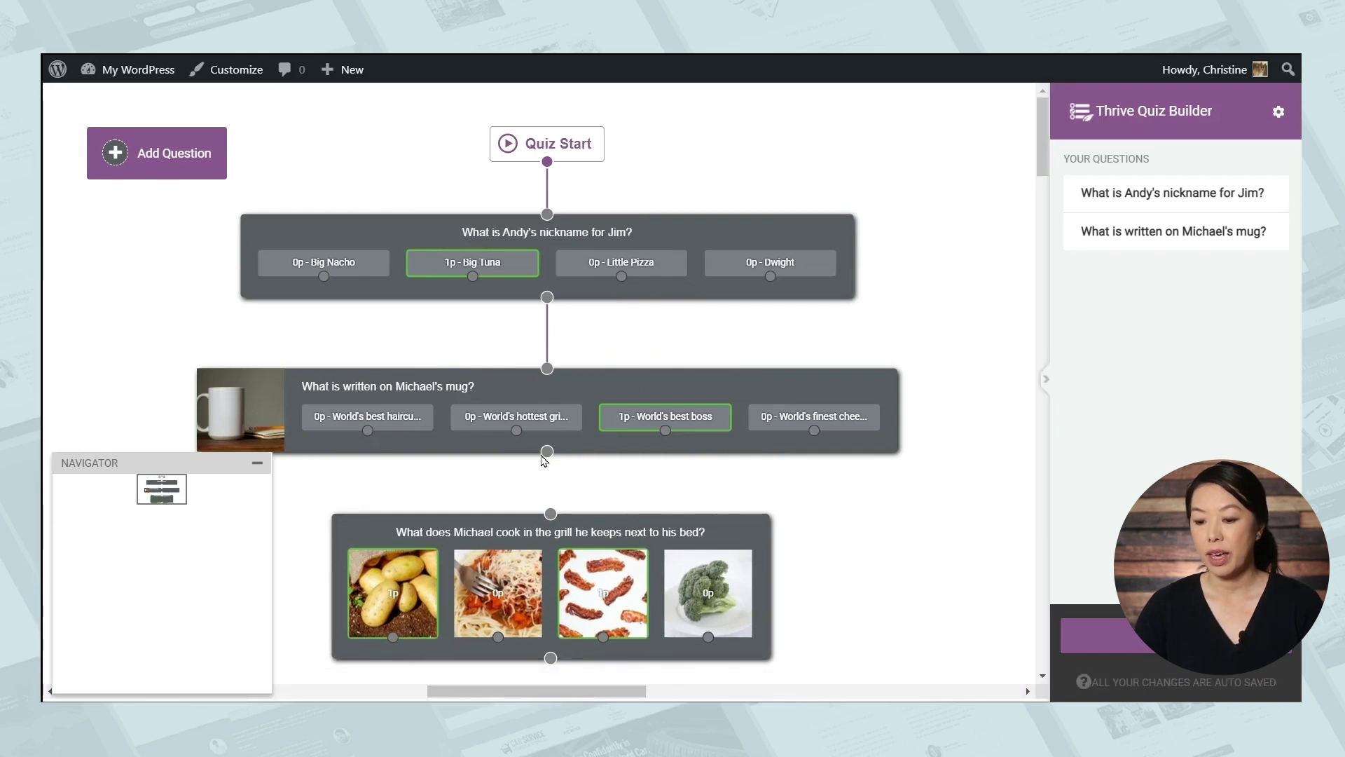
drag(547, 451, 551, 514)
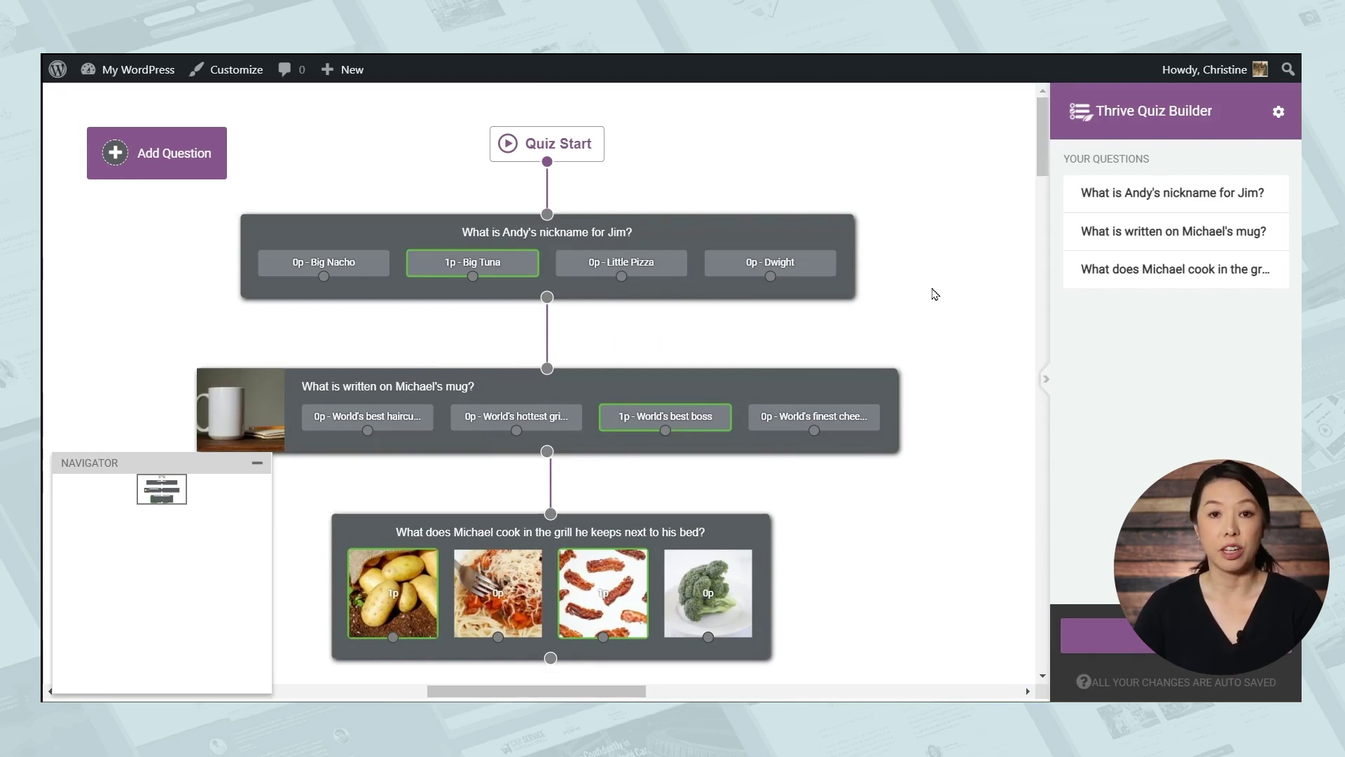
mouse_move(819, 228)
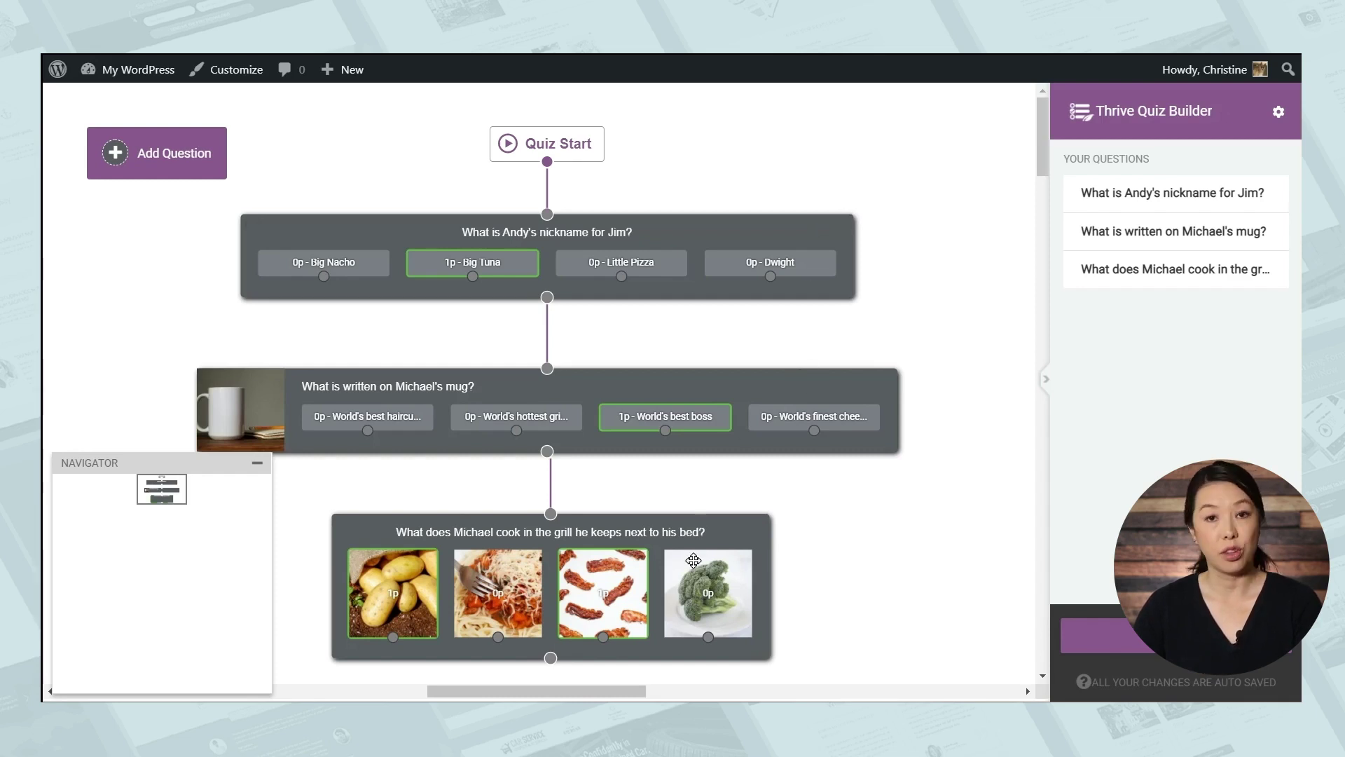
mouse_move(624, 291)
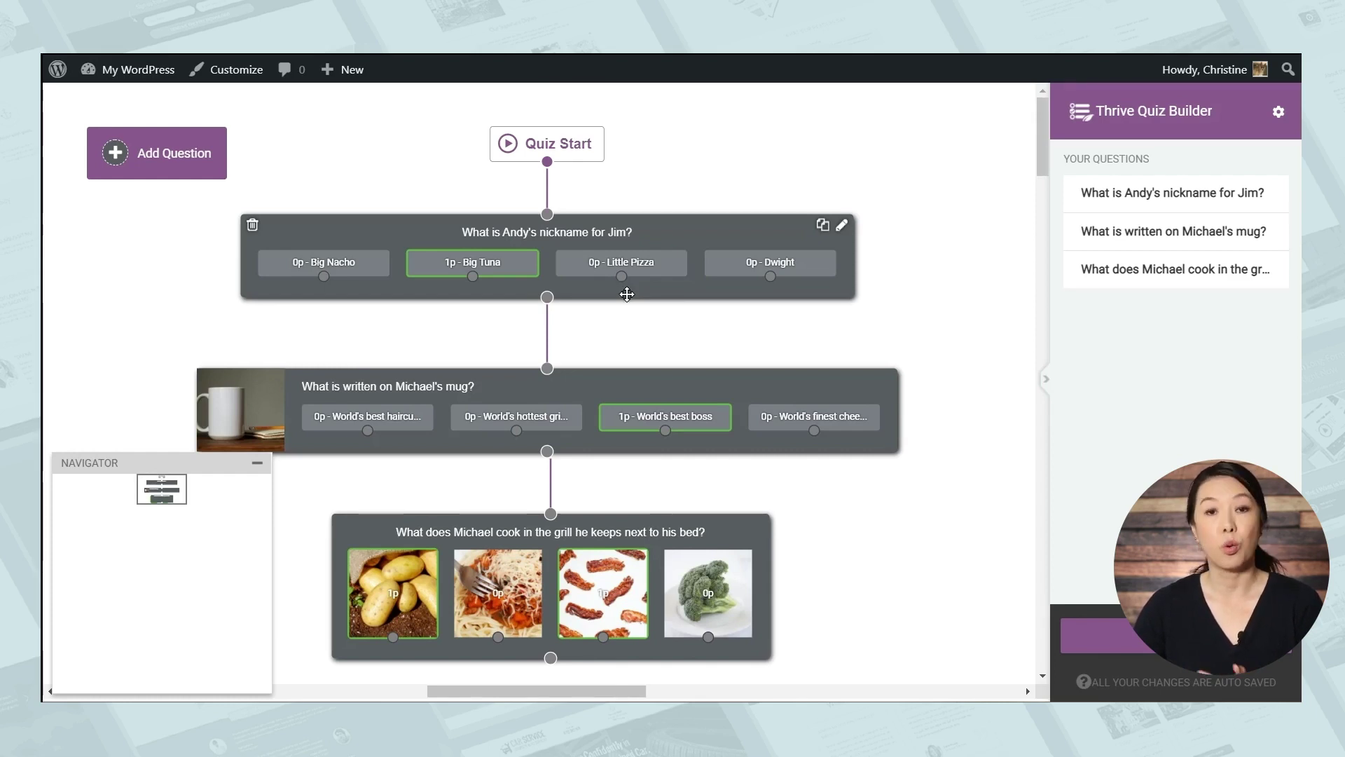
Step: Unlink the questions, then route Little Pizza and Dwight to grill, Big Tuna and Big Nacho to mug
click(547, 331)
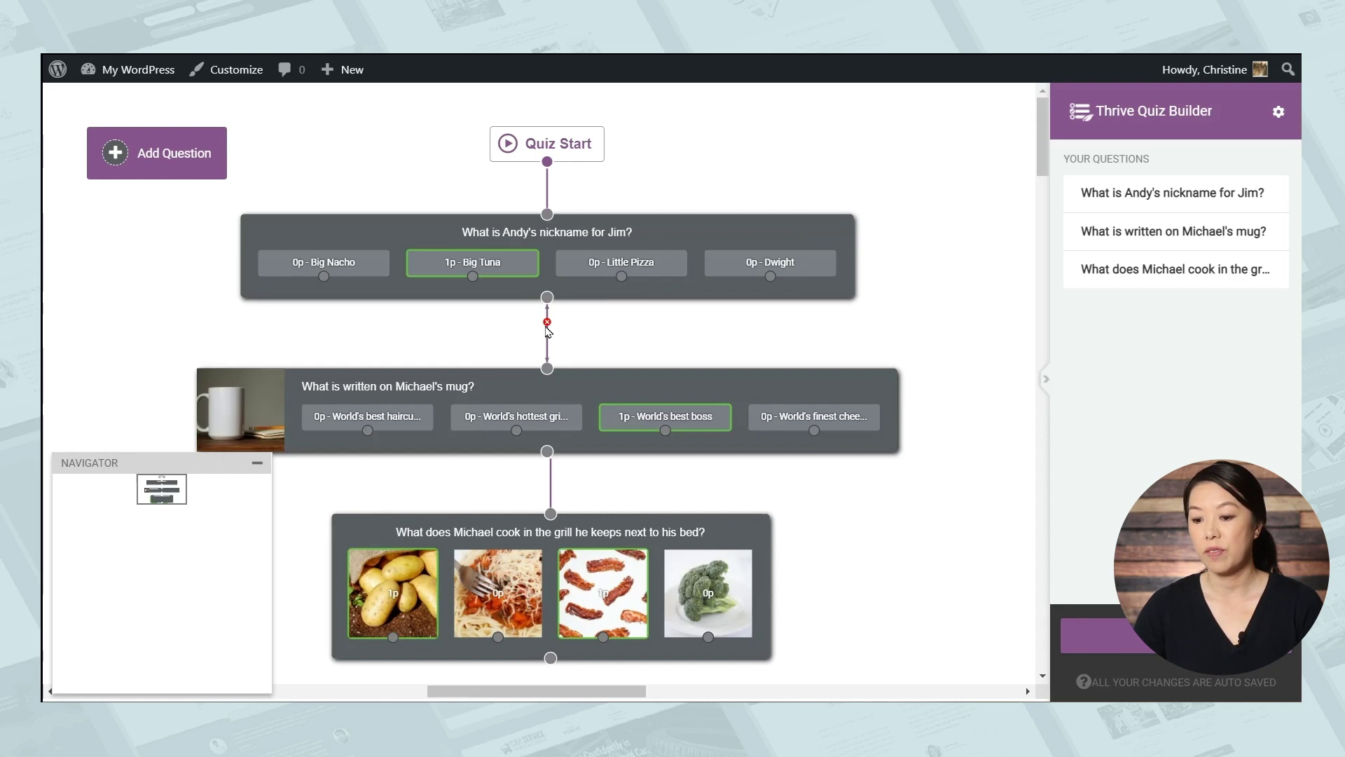
click(550, 480)
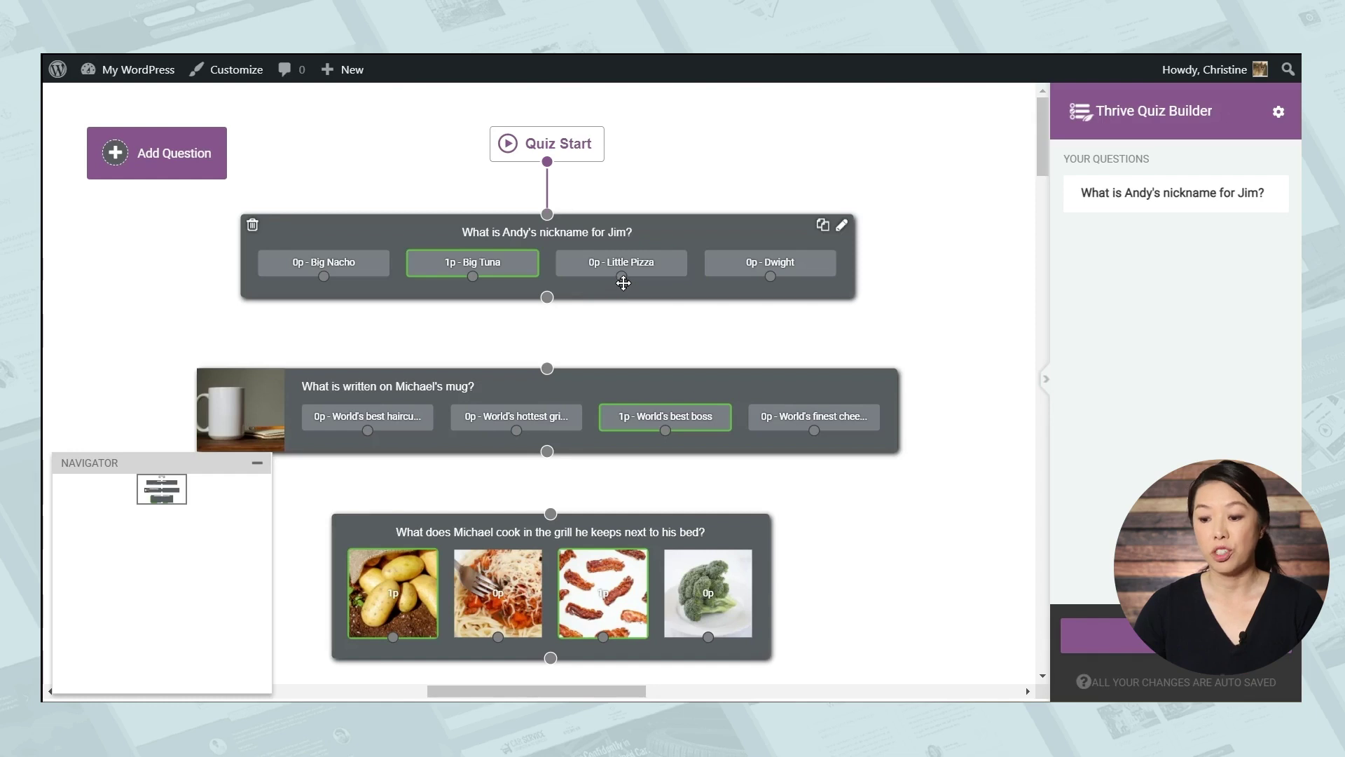
drag(623, 277, 552, 513)
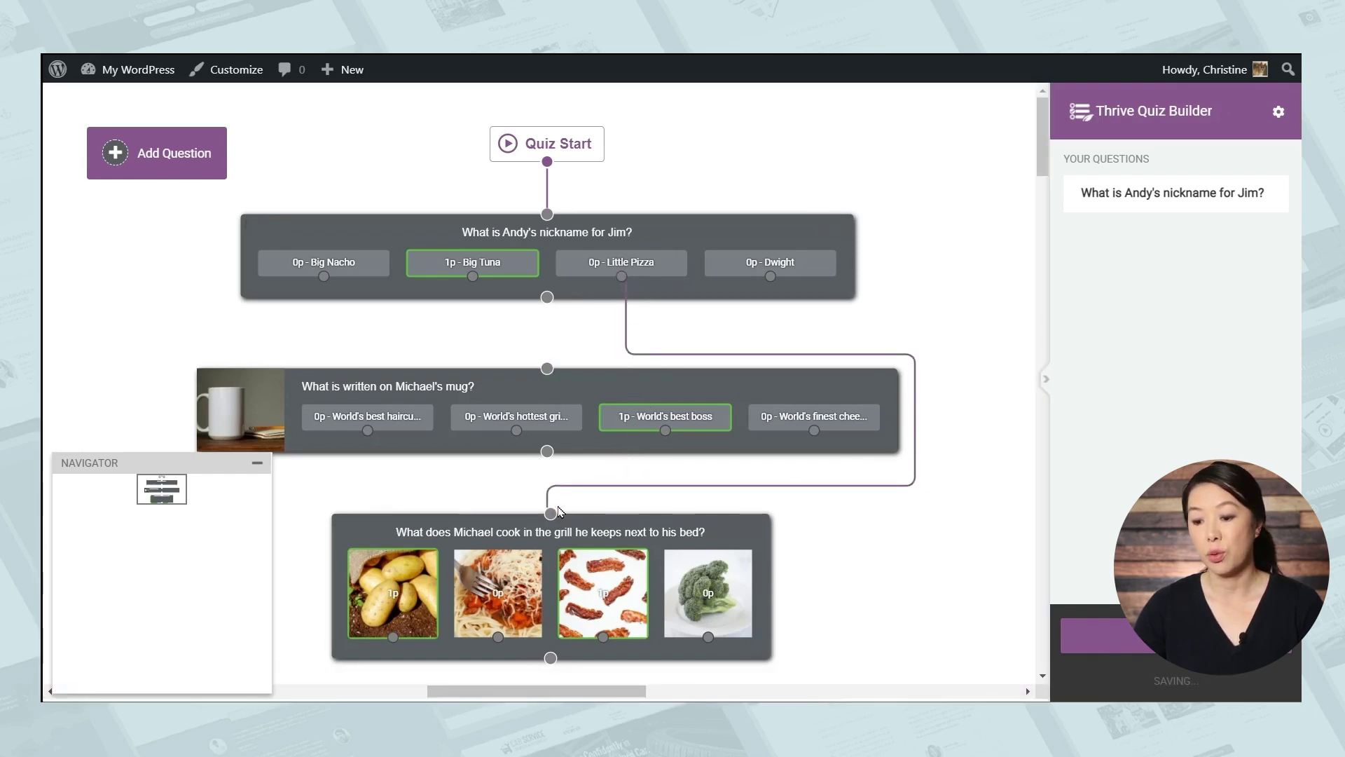
drag(657, 383, 524, 369)
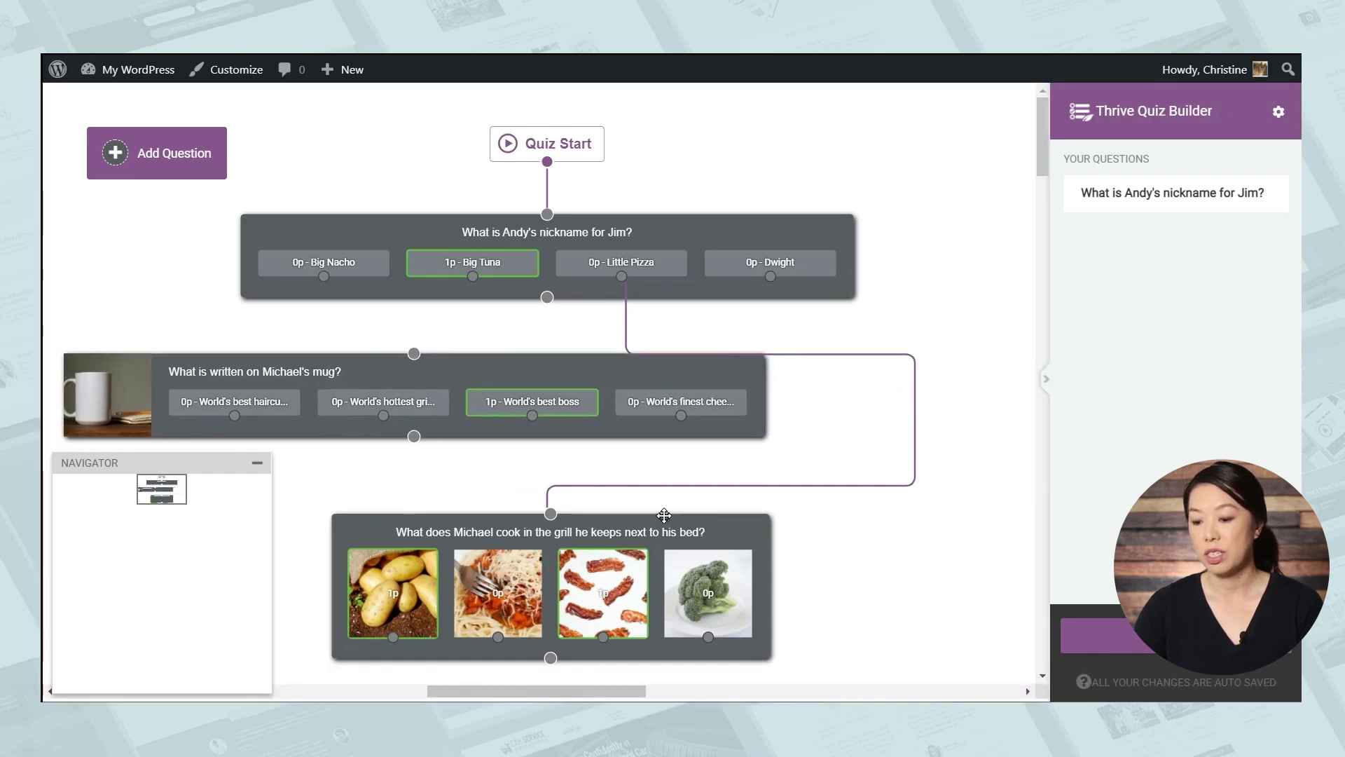
drag(664, 522, 925, 518)
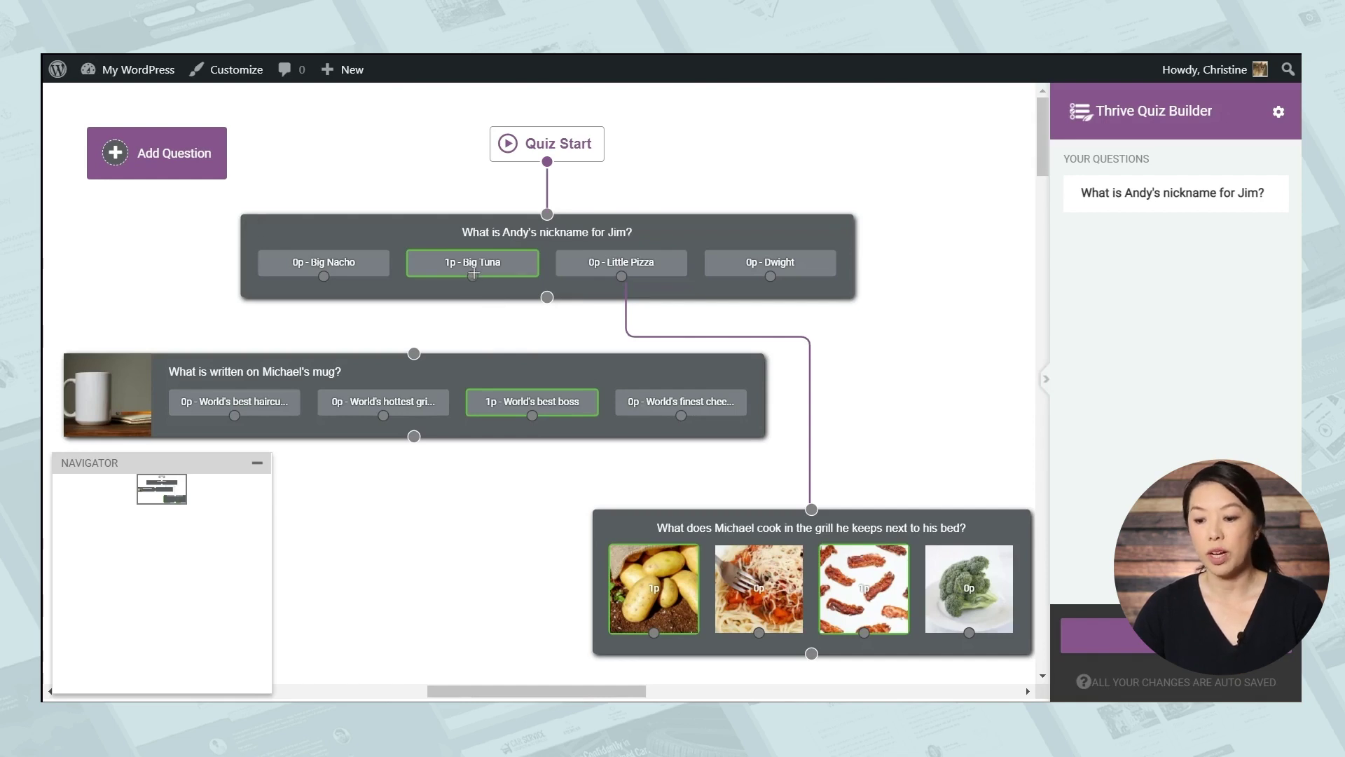
drag(474, 274, 412, 340)
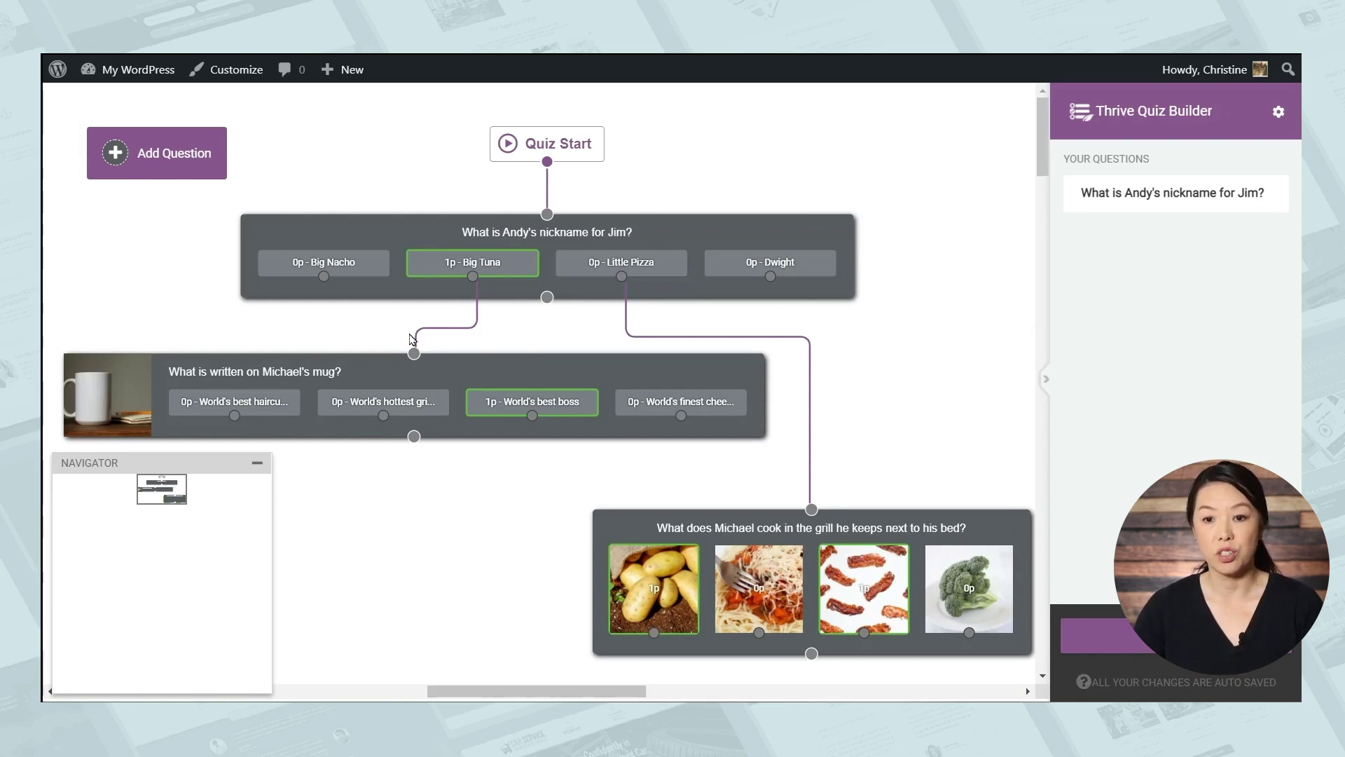
drag(325, 277, 414, 352)
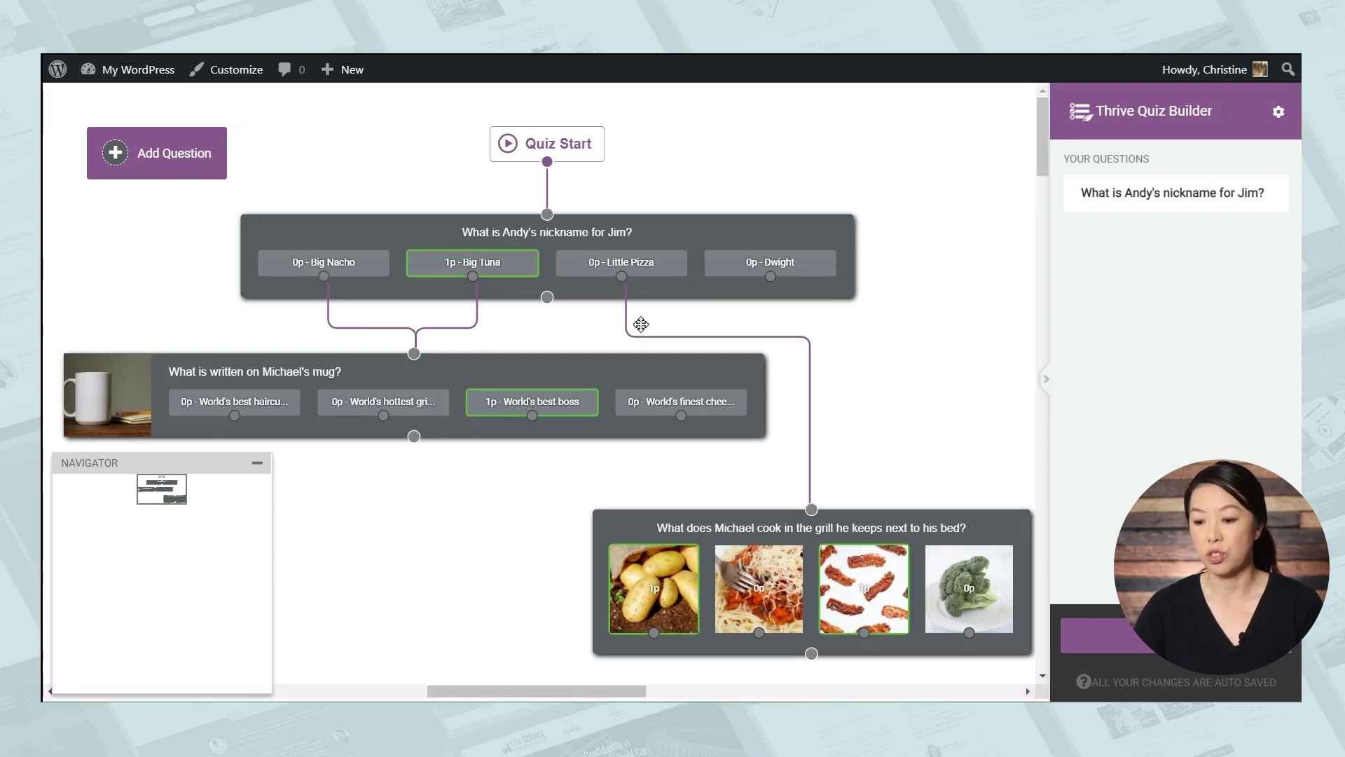
drag(771, 277, 811, 509)
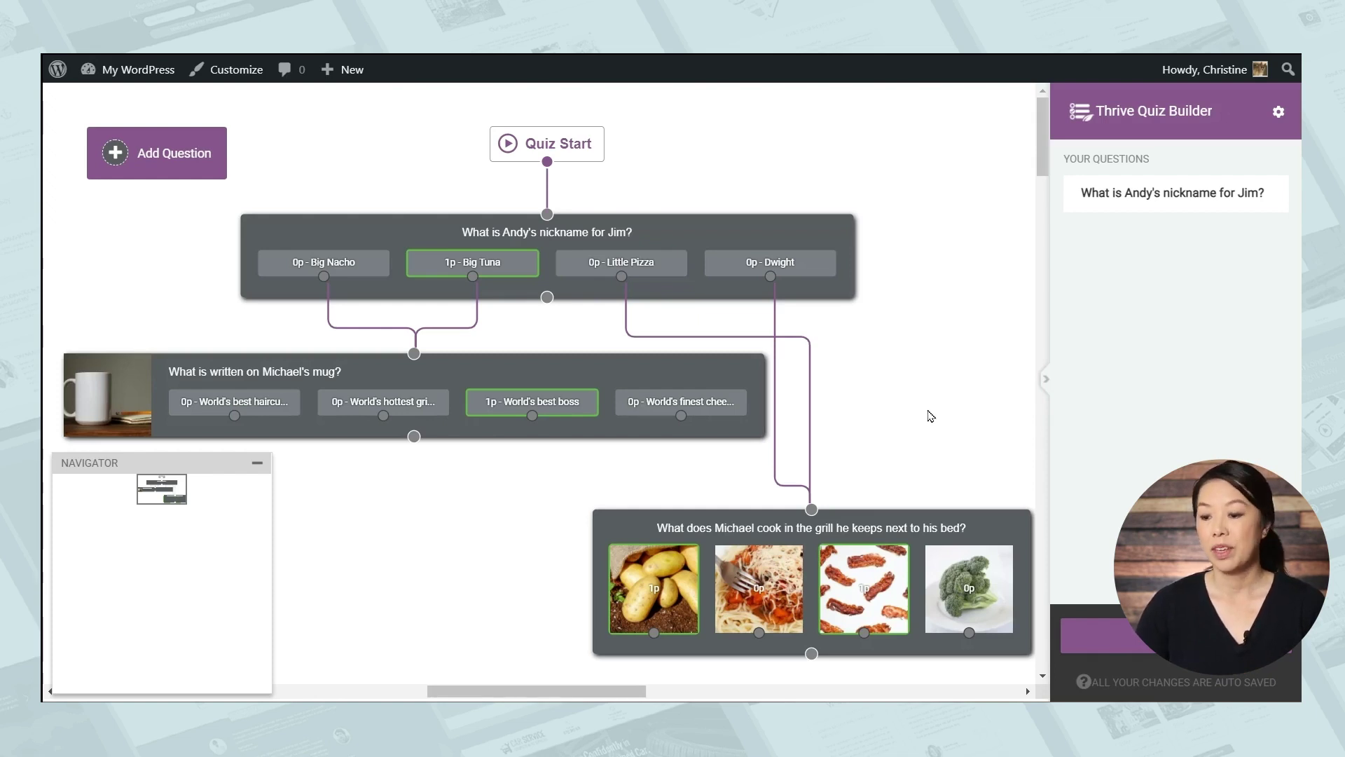
Step: Delete the answer links from Dwight, Little Pizza, Big Tuna and Big Nacho
click(774, 317)
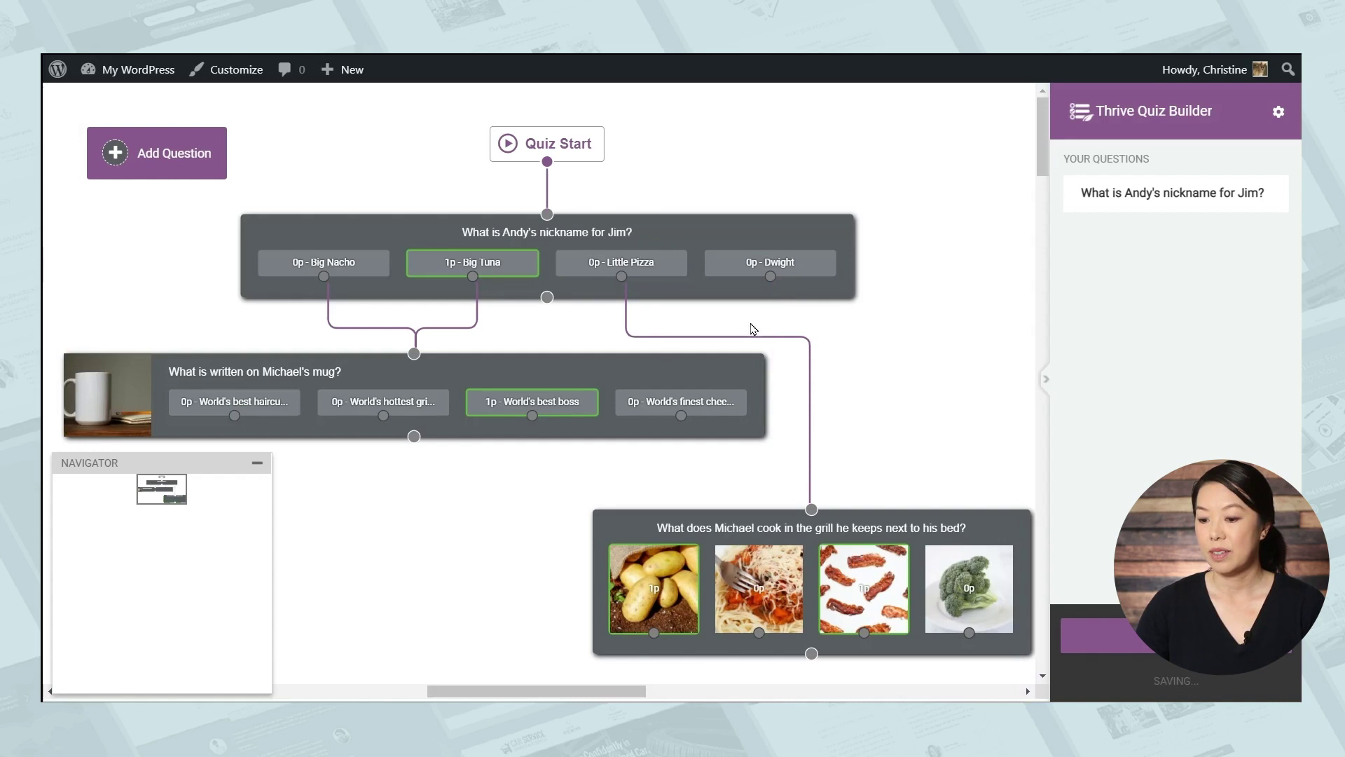
click(626, 316)
click(477, 317)
click(327, 318)
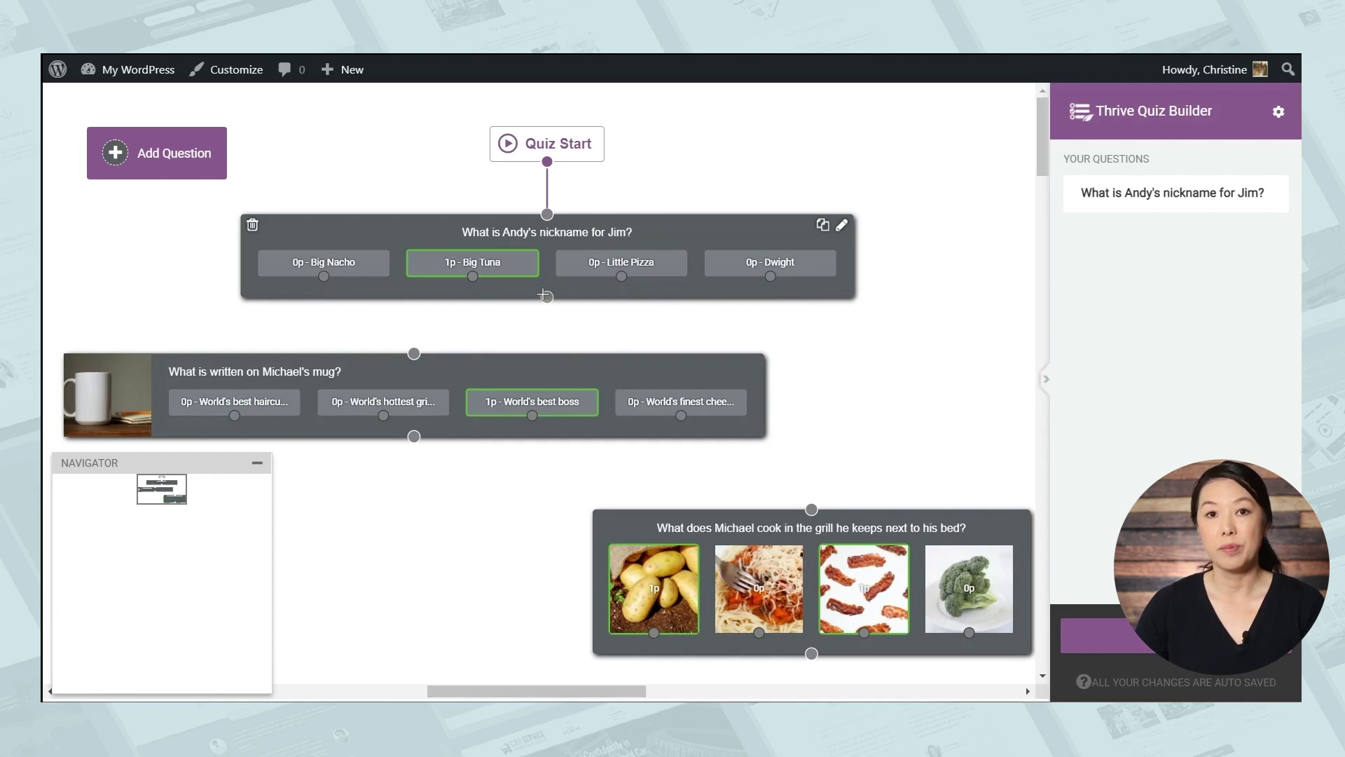
Step: Try linking the first question to mug and Dwight to grill, then remove both links
drag(544, 295, 417, 351)
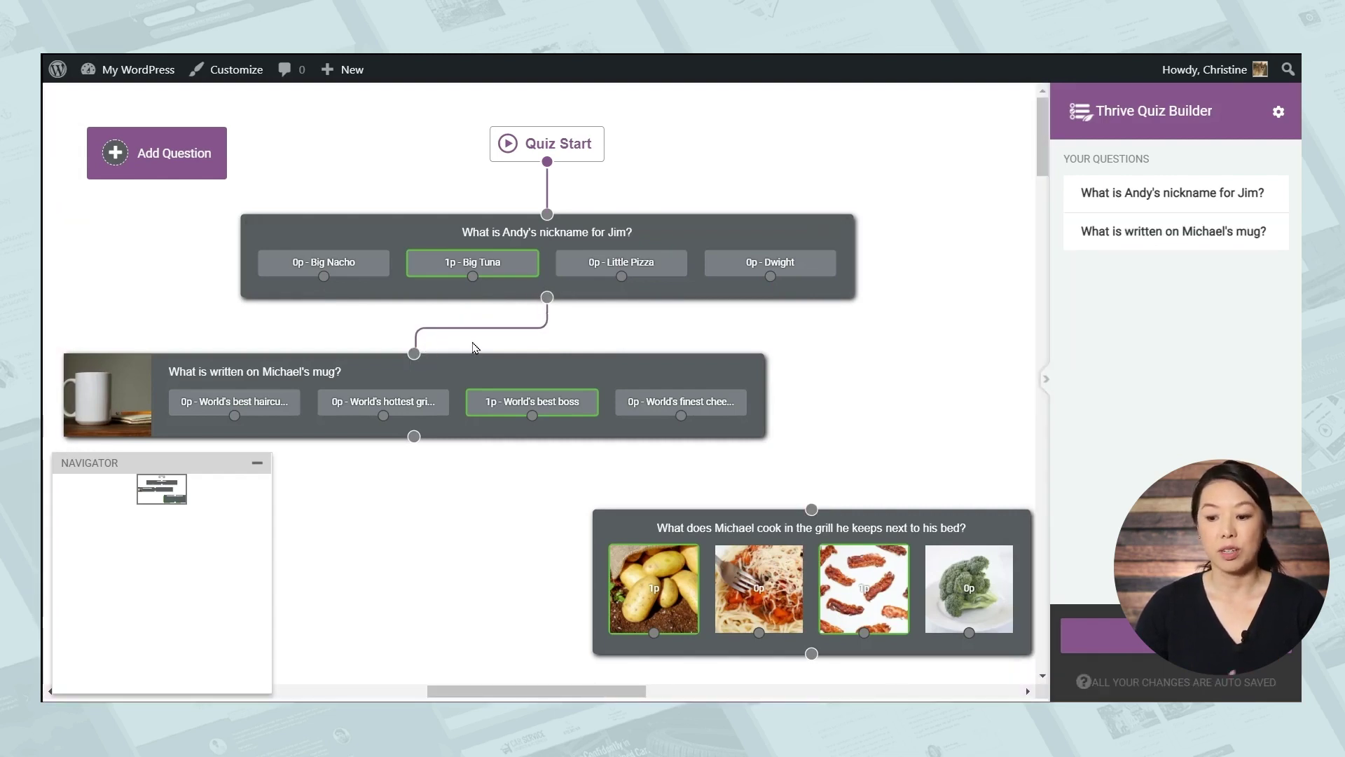
drag(773, 276, 830, 504)
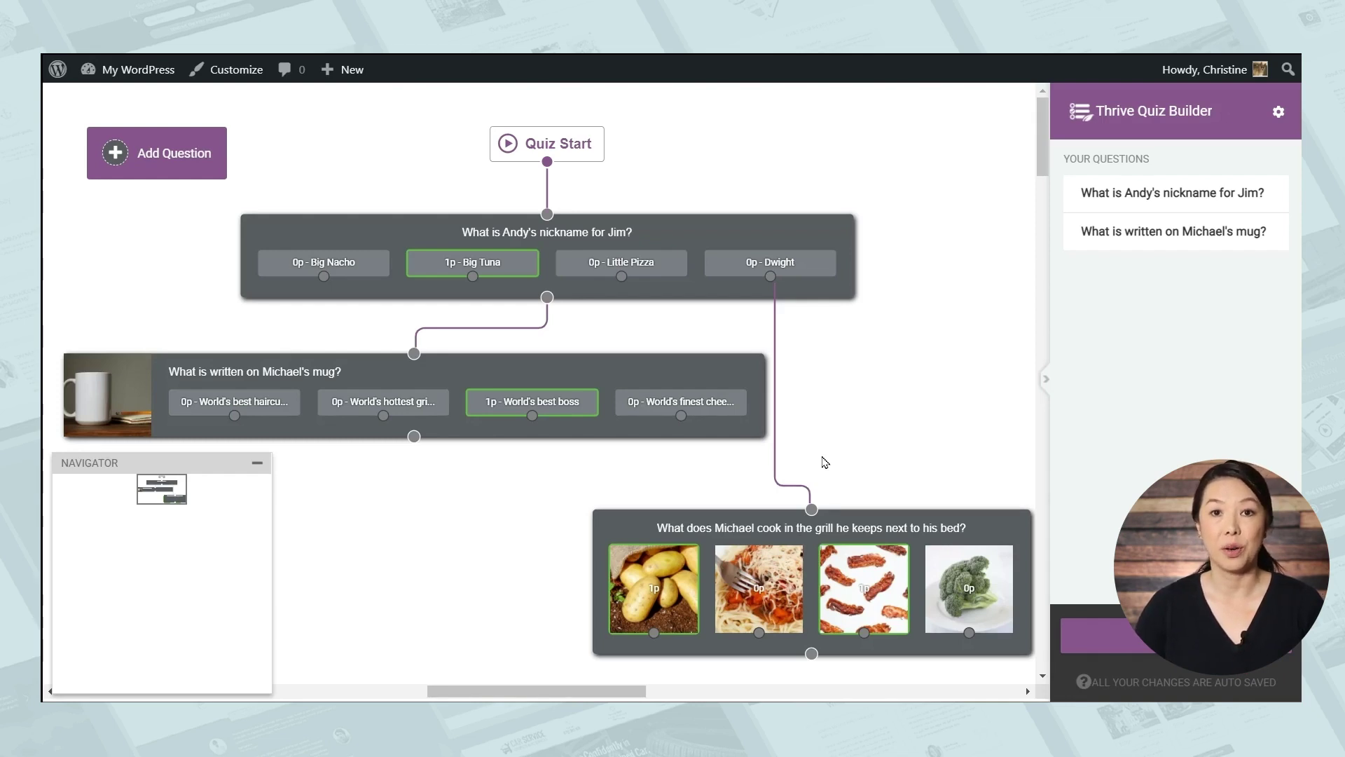
click(534, 322)
click(775, 313)
drag(556, 355, 689, 362)
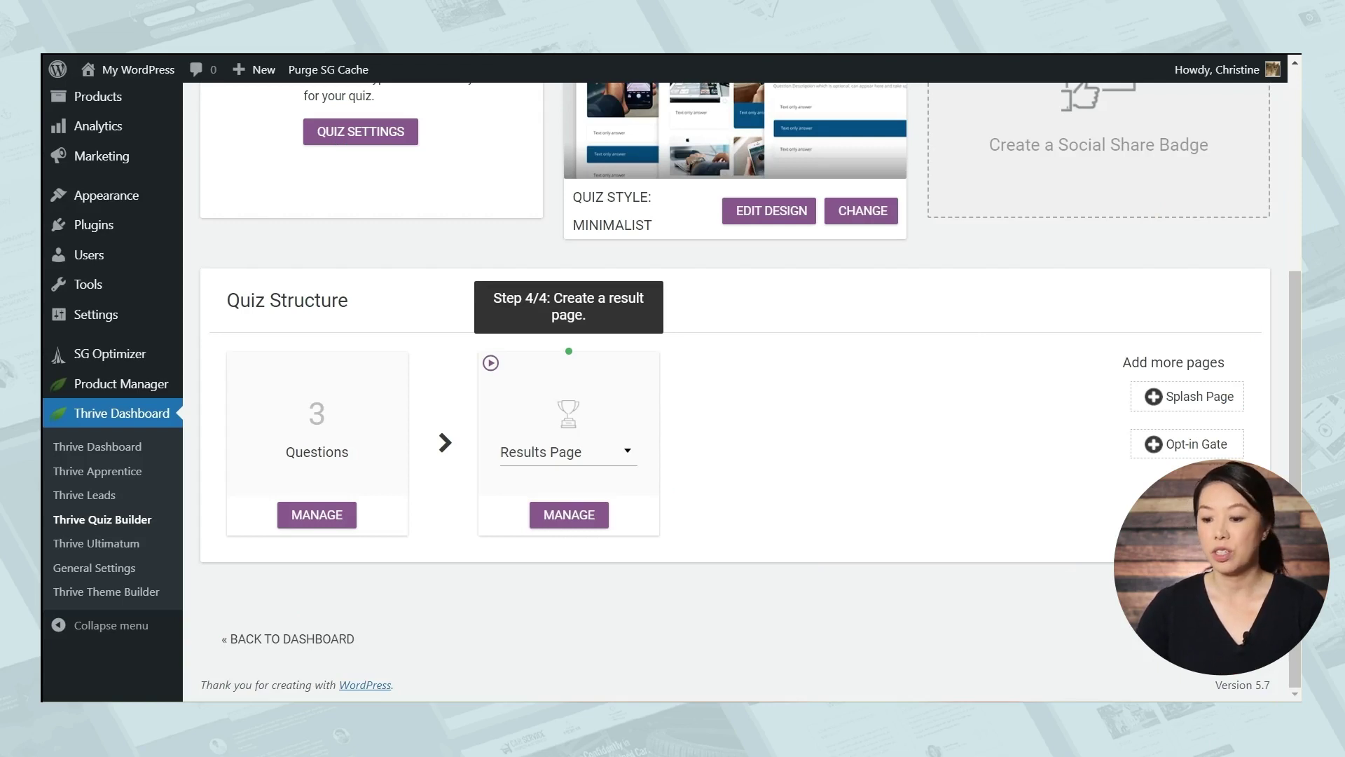
Step: Open the results page manager and edit First Results Page in Thrive Architect
click(572, 517)
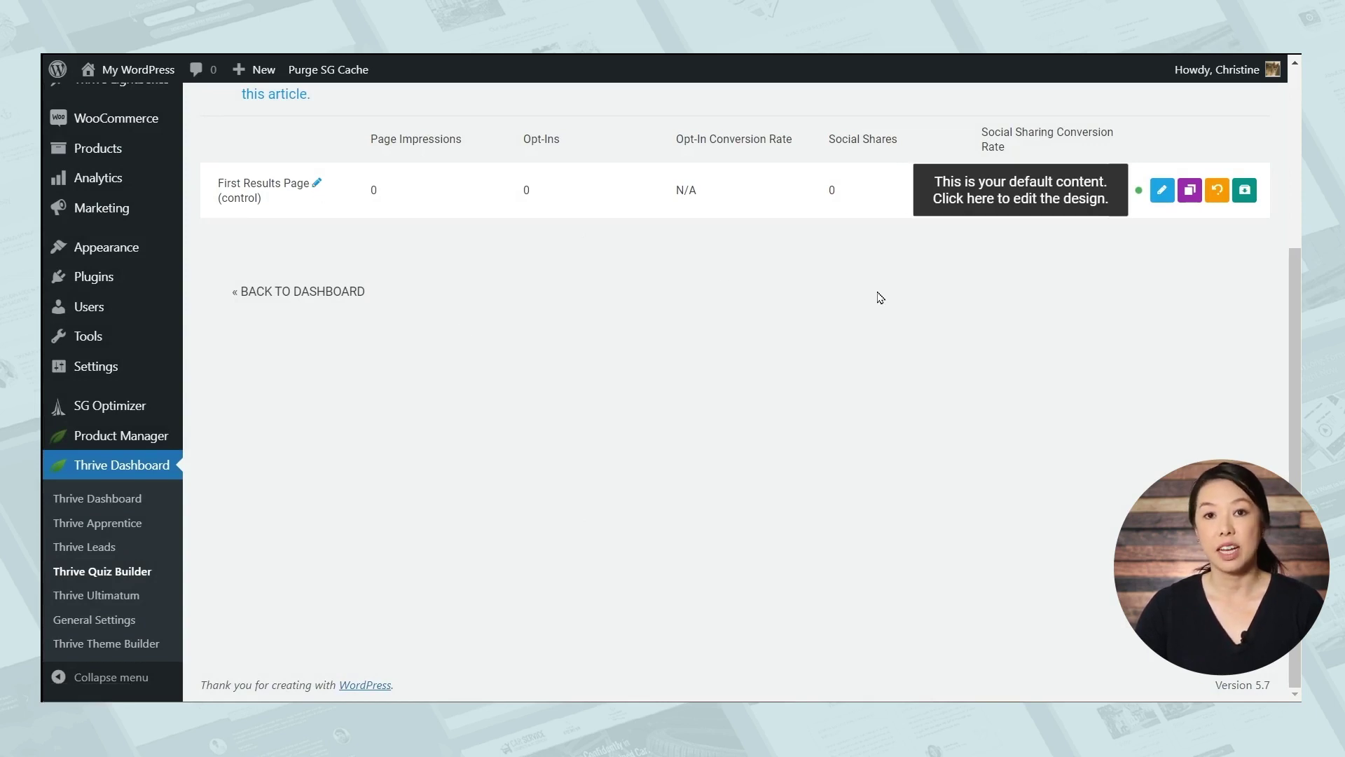
click(1155, 192)
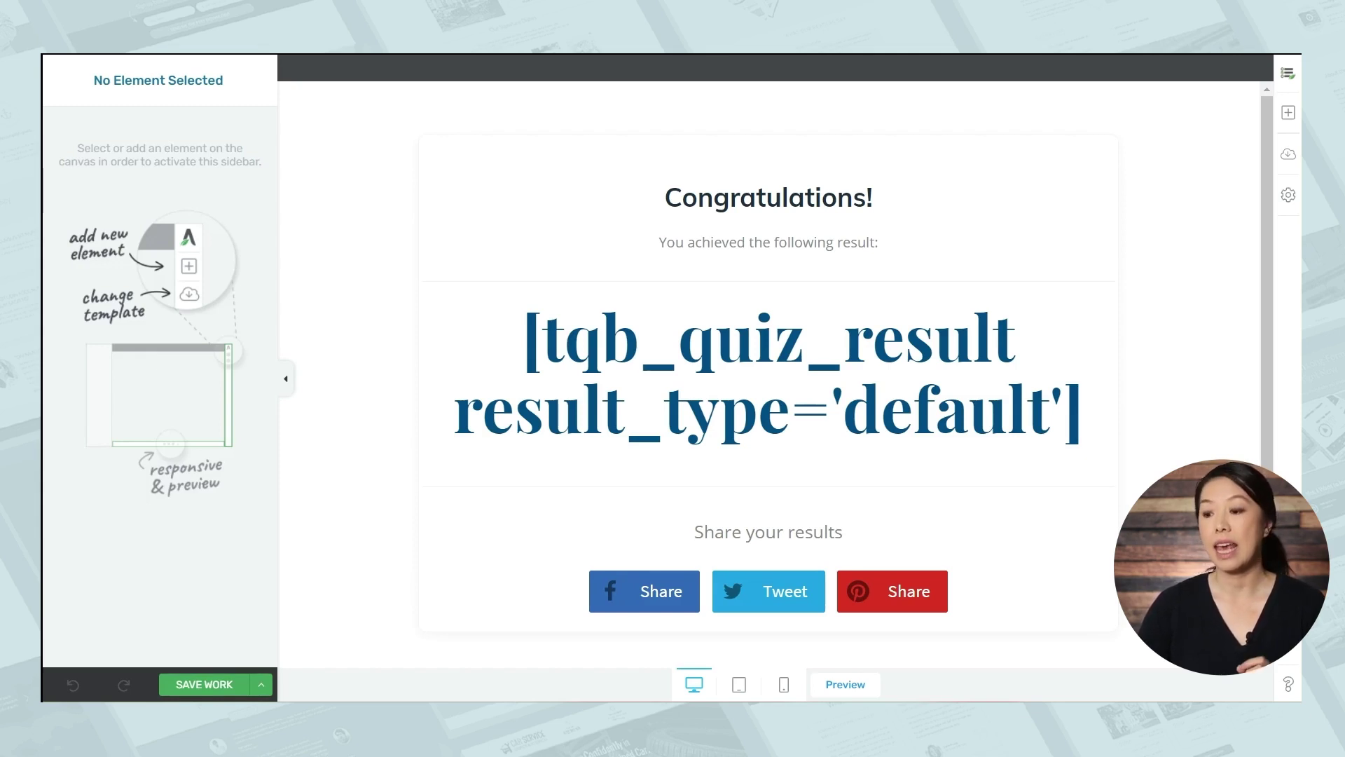
Step: Glance at the element panel, then select the quiz result shortcode text on the results page
click(1291, 118)
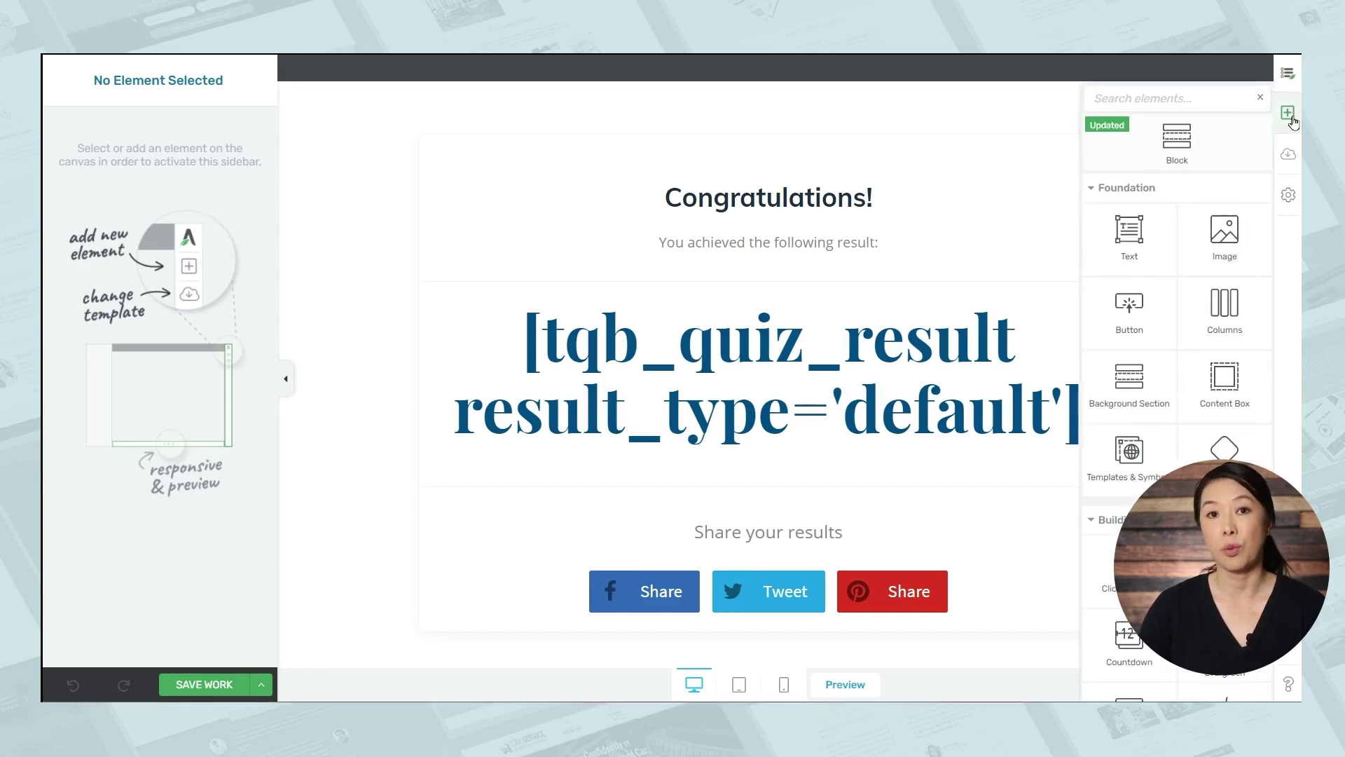
click(1042, 122)
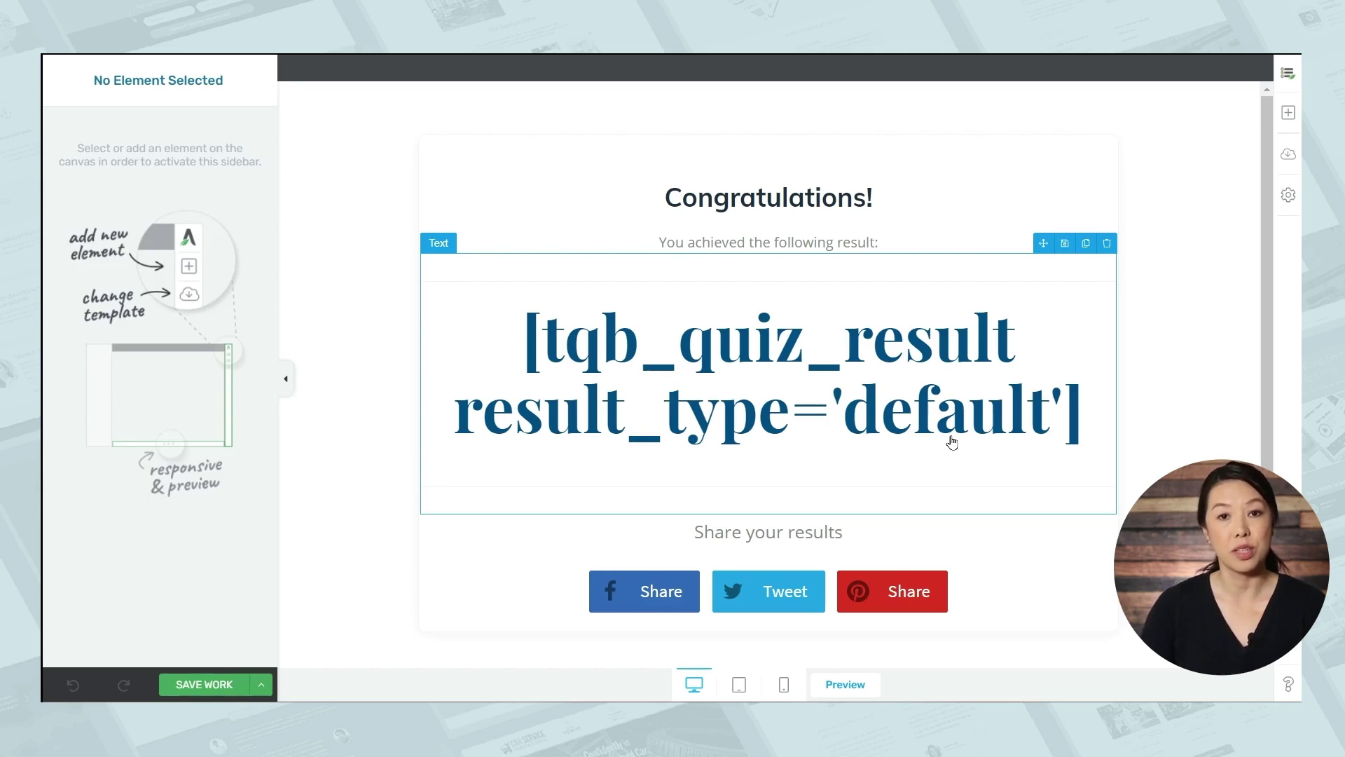
click(1086, 409)
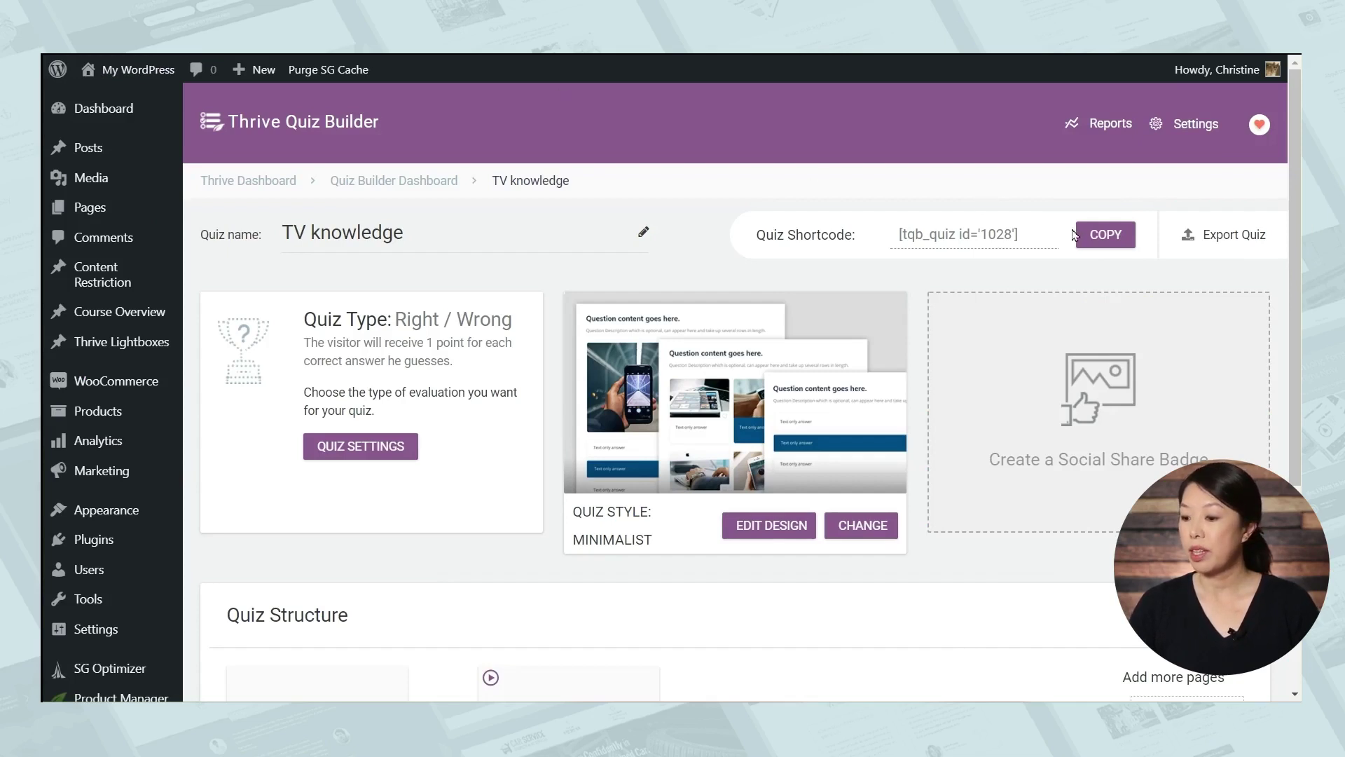
Step: Paste the copied quiz shortcode into a new Text block in the empty right column, save and preview
click(1106, 238)
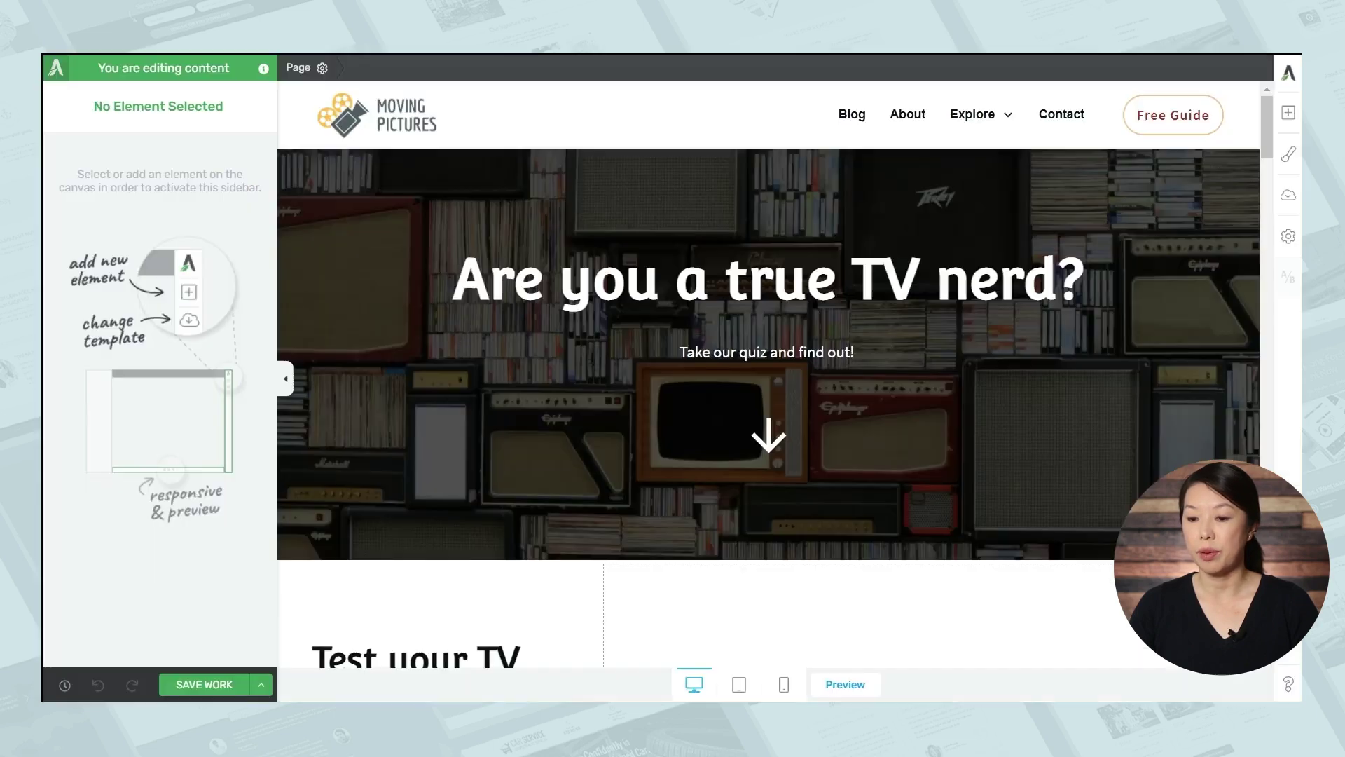
scroll(985, 330, down, 5)
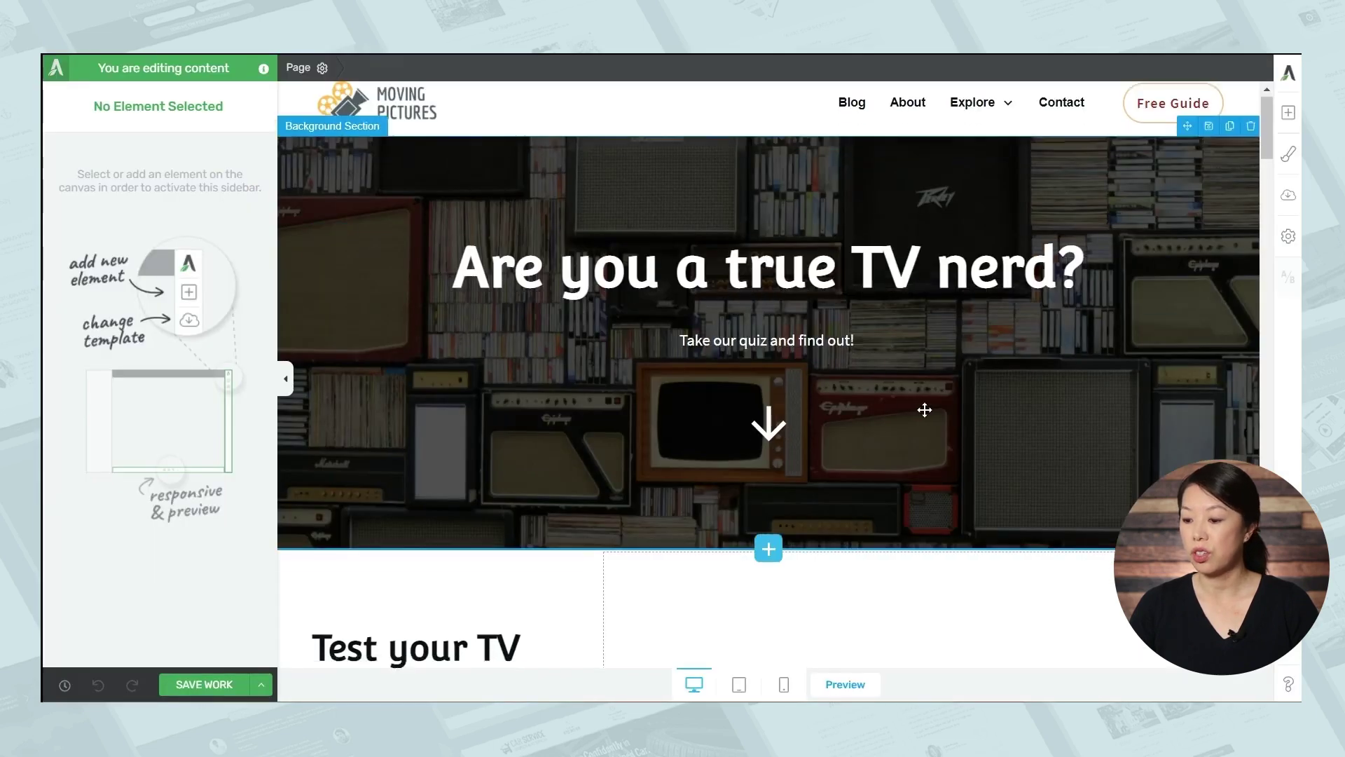
click(1279, 114)
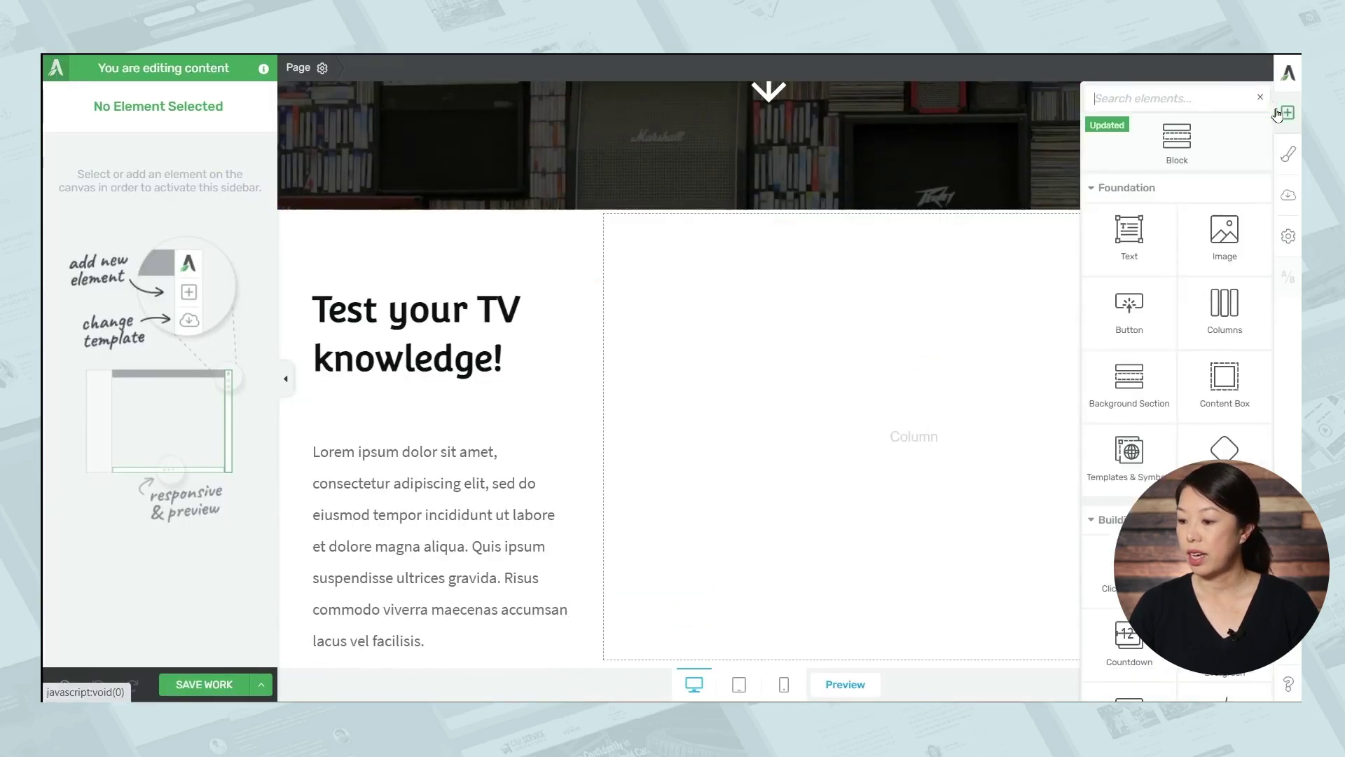
drag(1144, 224, 952, 453)
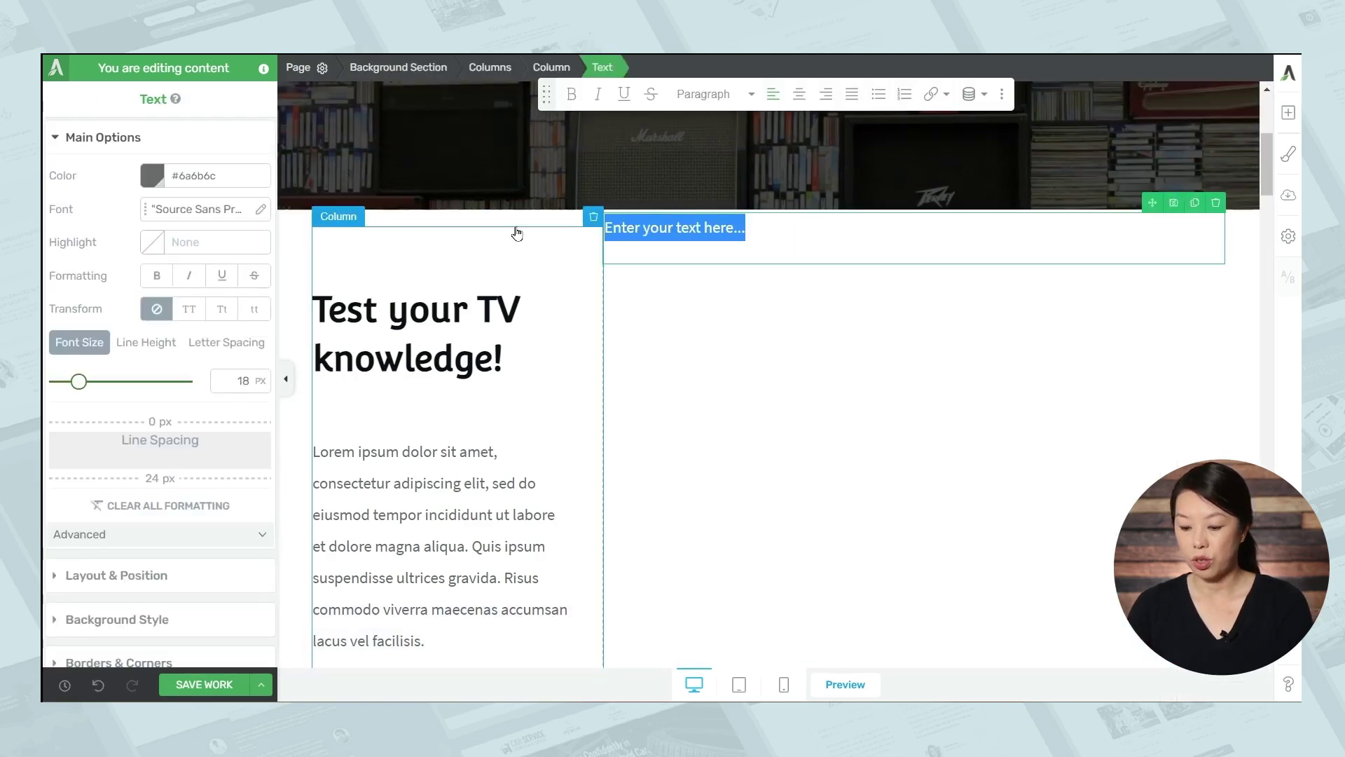
key(ctrl+v)
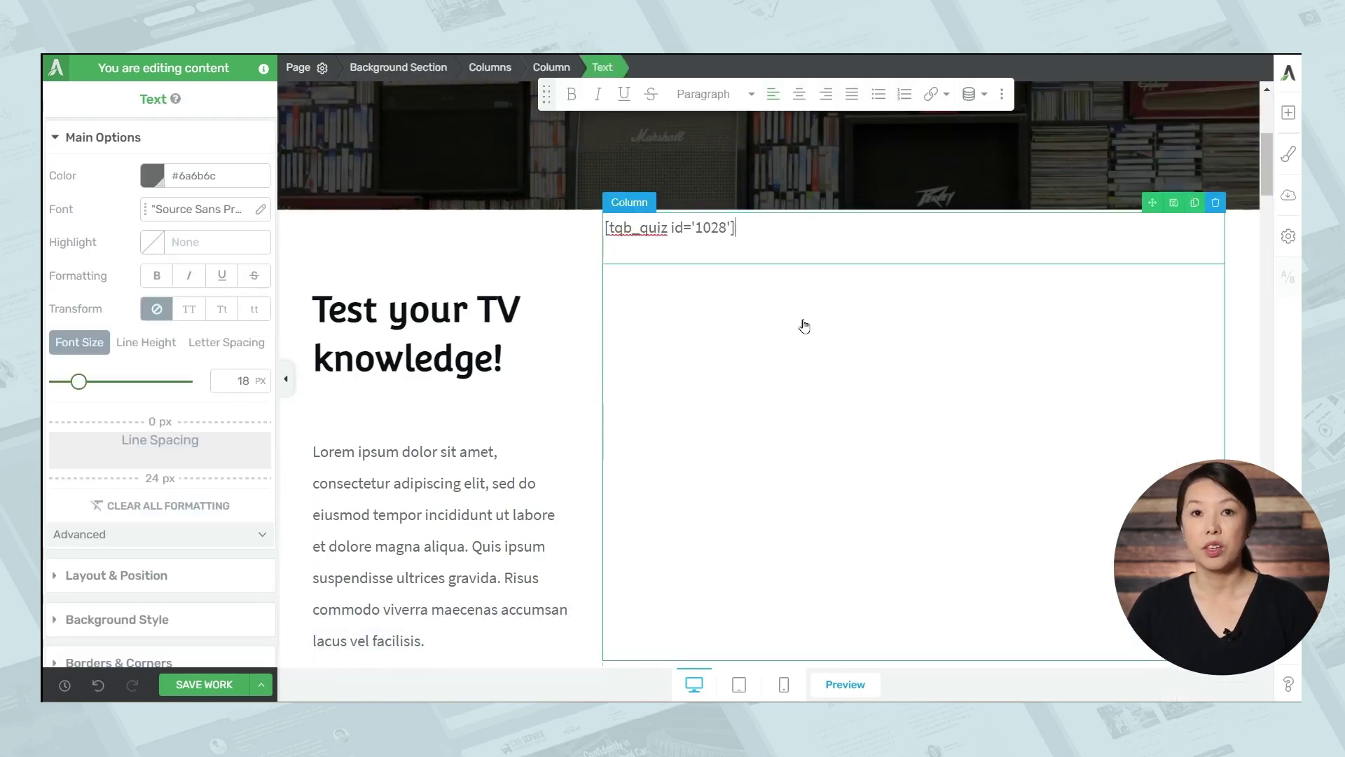
click(210, 684)
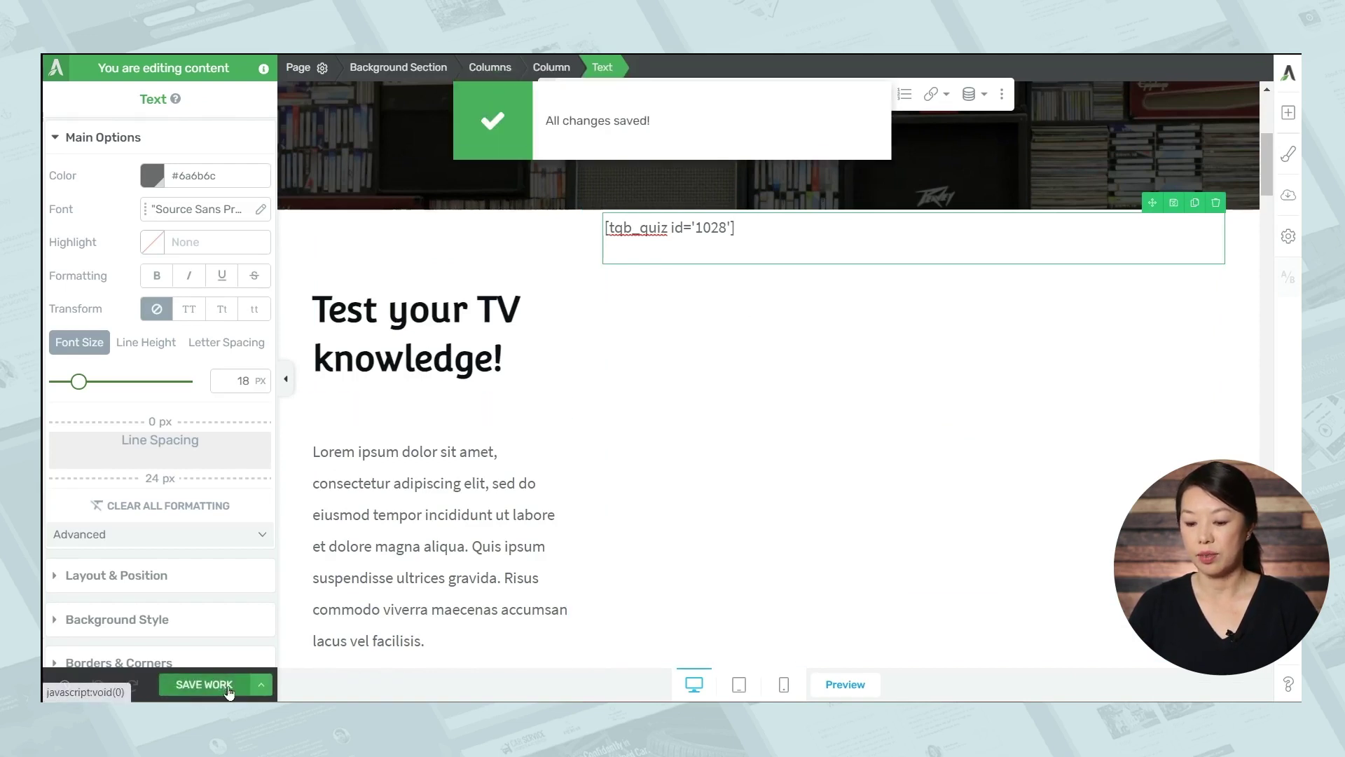
click(845, 685)
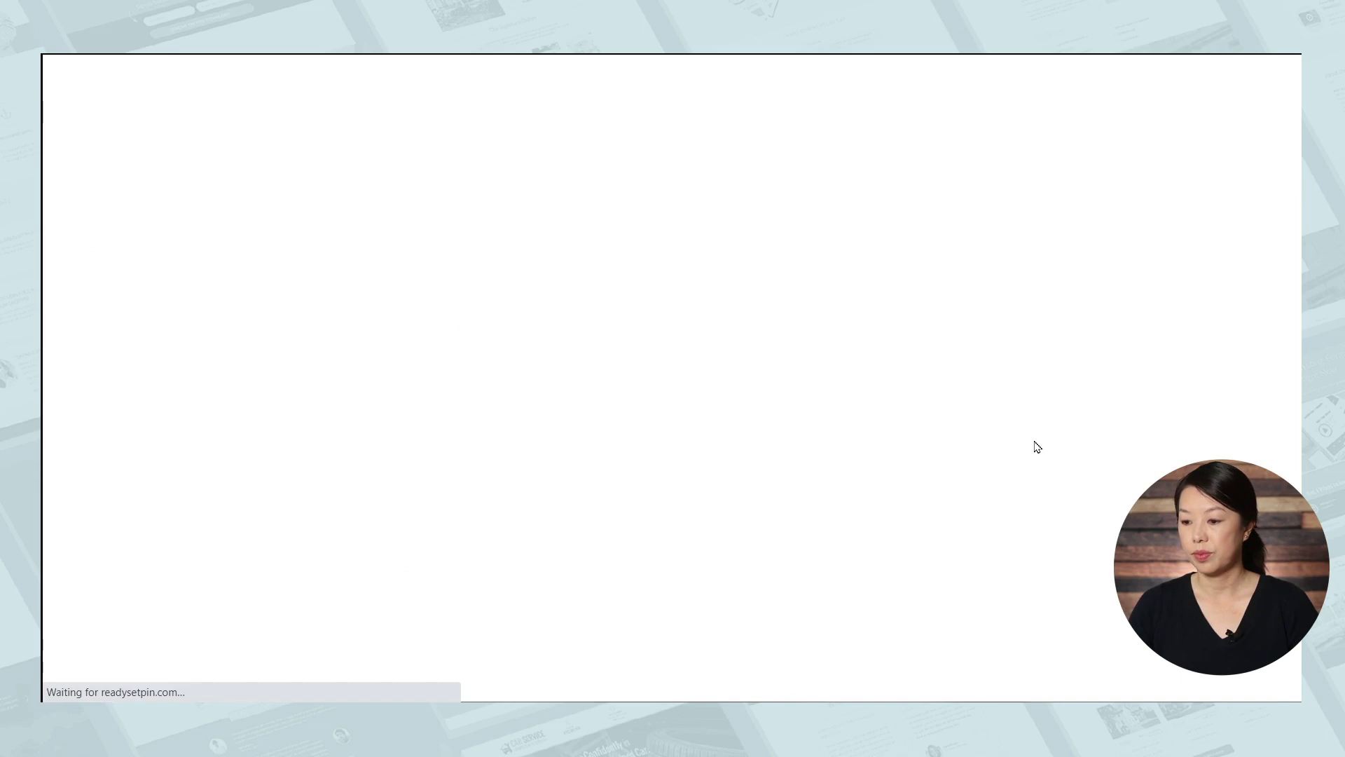
scroll(1031, 446, down, 5)
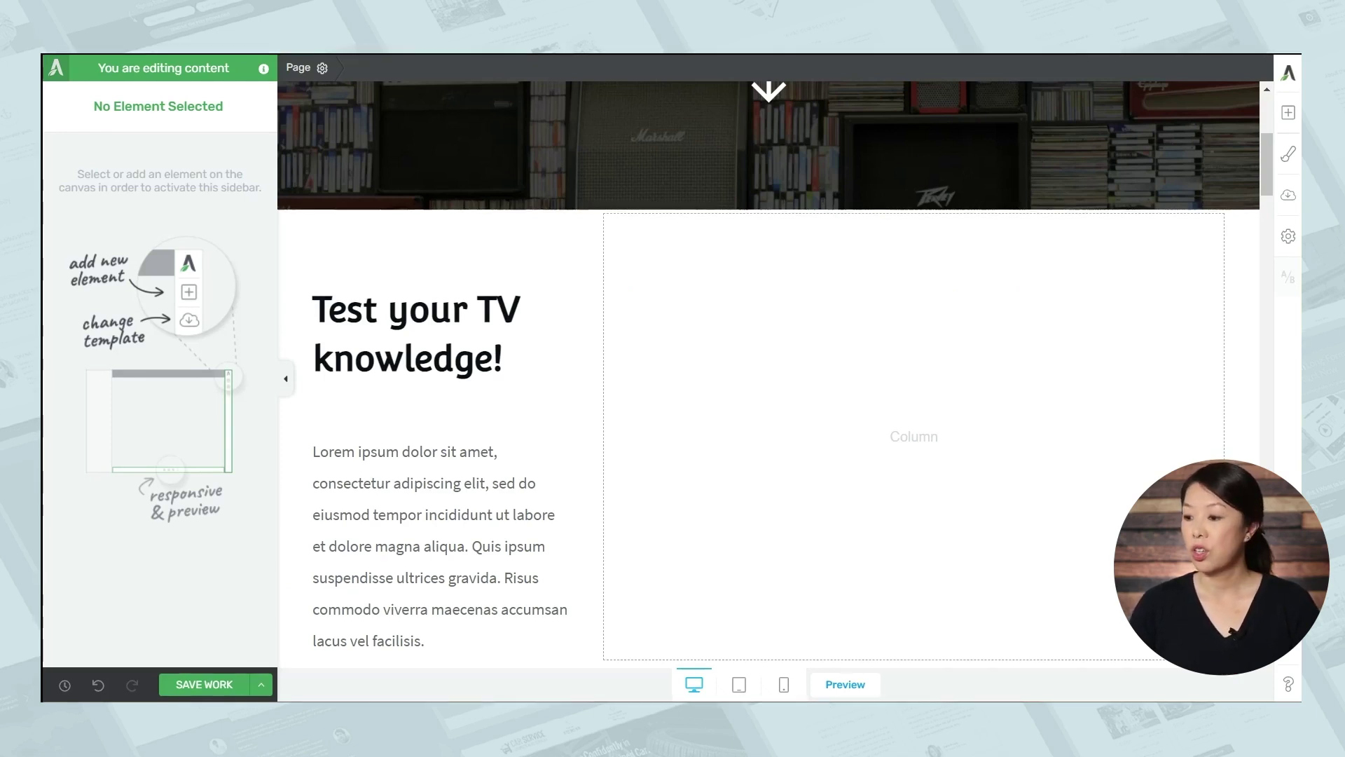
Step: Search 'quiz', drop a Quiz element into the right column, and select the TV knowledge quiz
click(1287, 113)
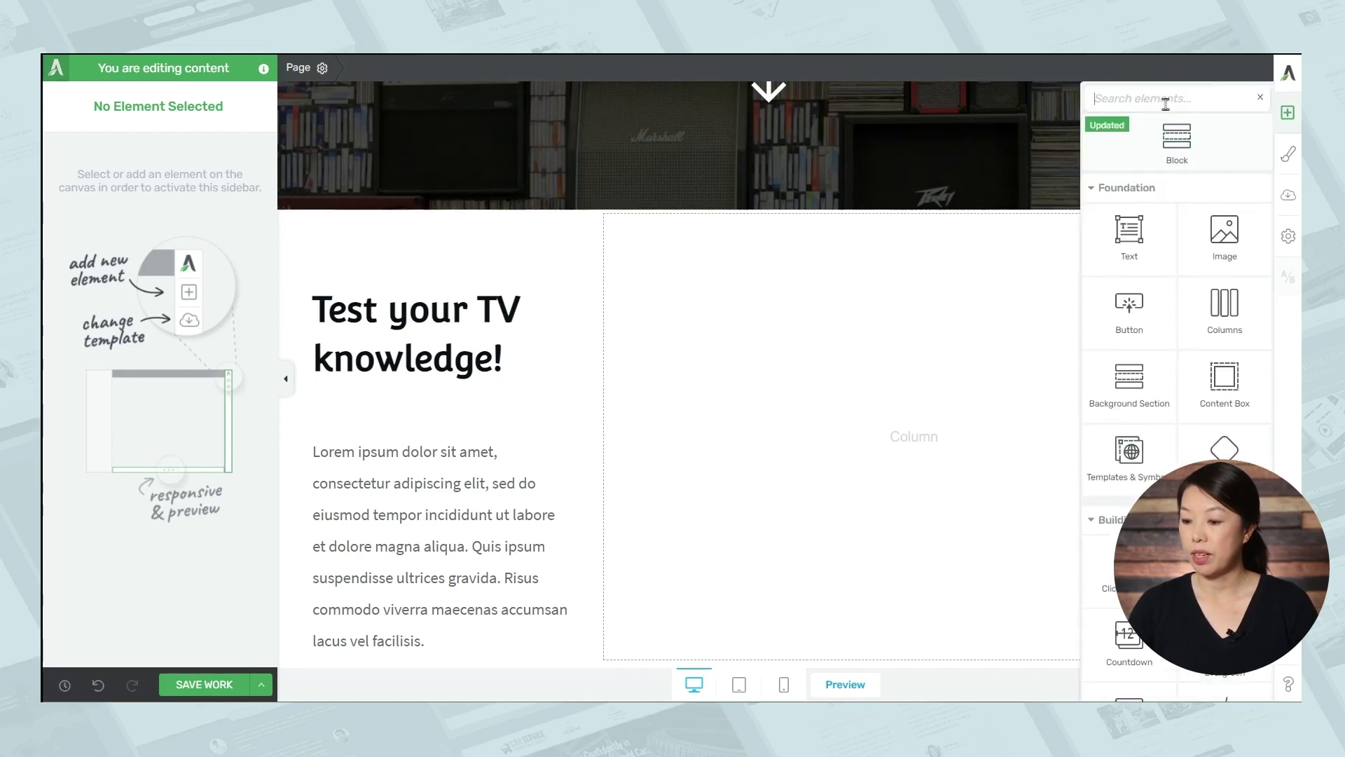
text(quiz)
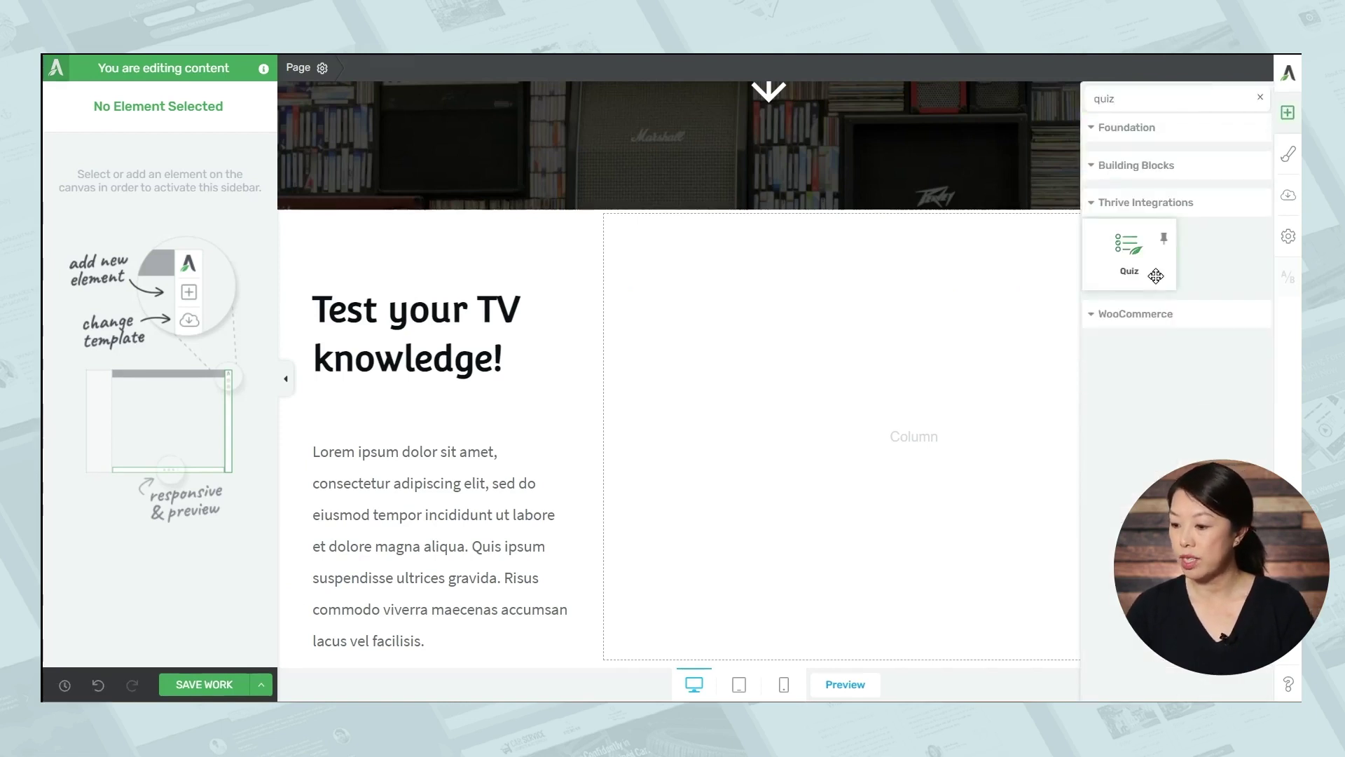
drag(1156, 275, 947, 451)
click(928, 264)
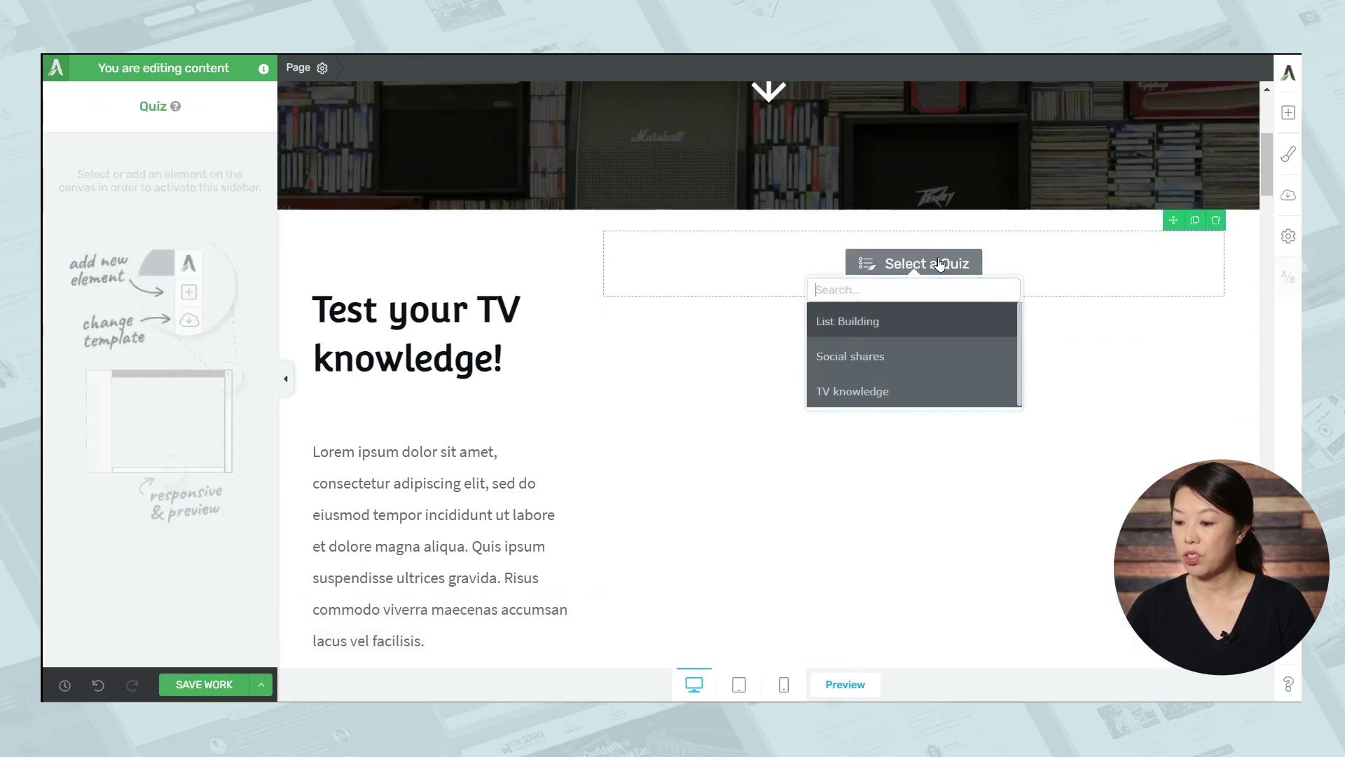
click(875, 392)
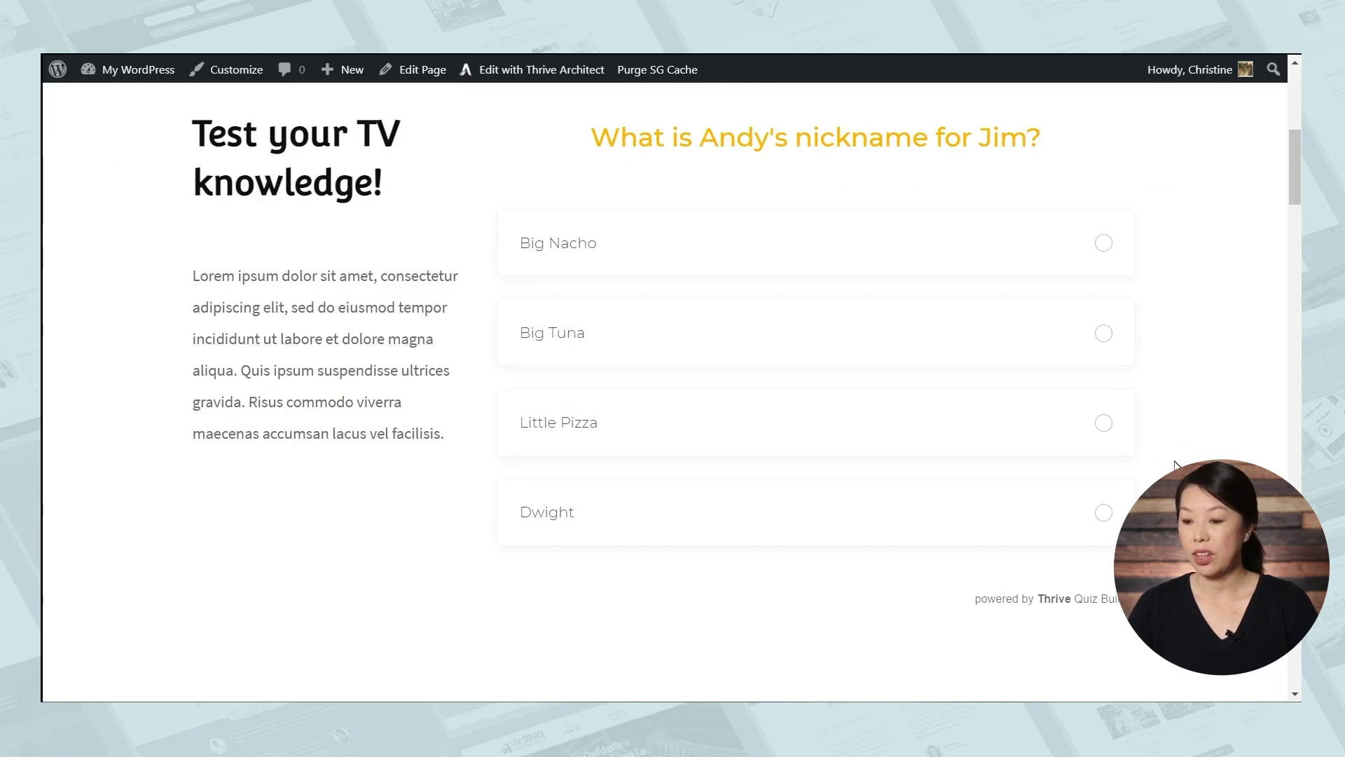
Step: Answer Big Nacho, World's best haircut and Bacon on the live quiz to reach the results
click(982, 265)
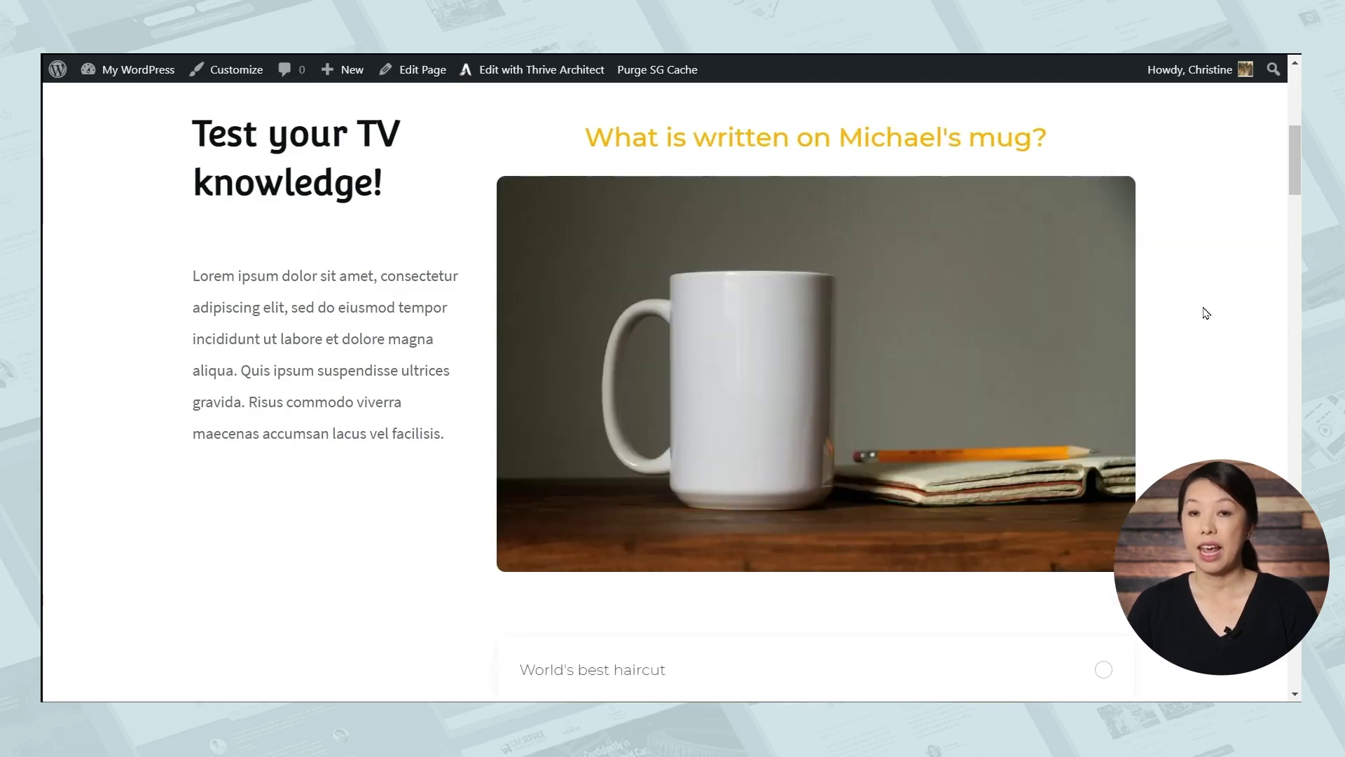
scroll(1206, 312, down, 5)
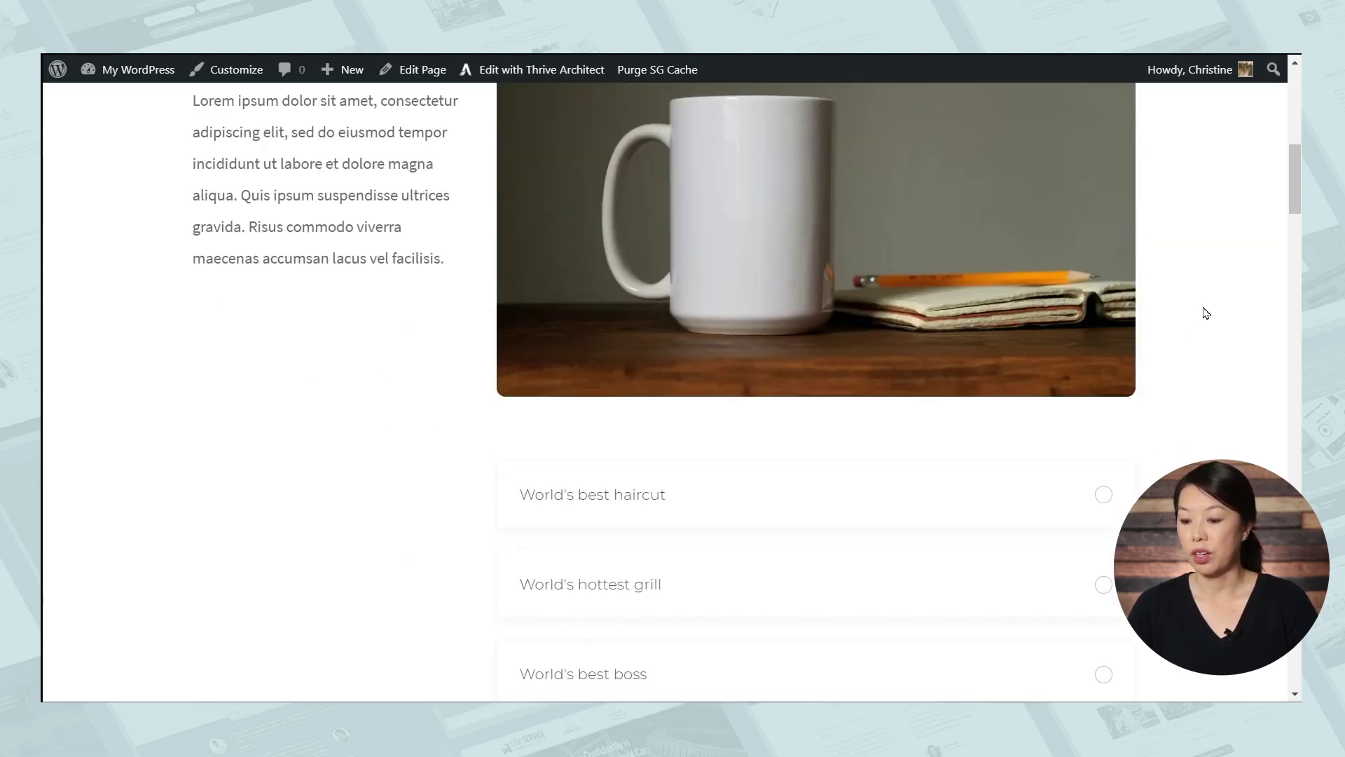
click(1009, 297)
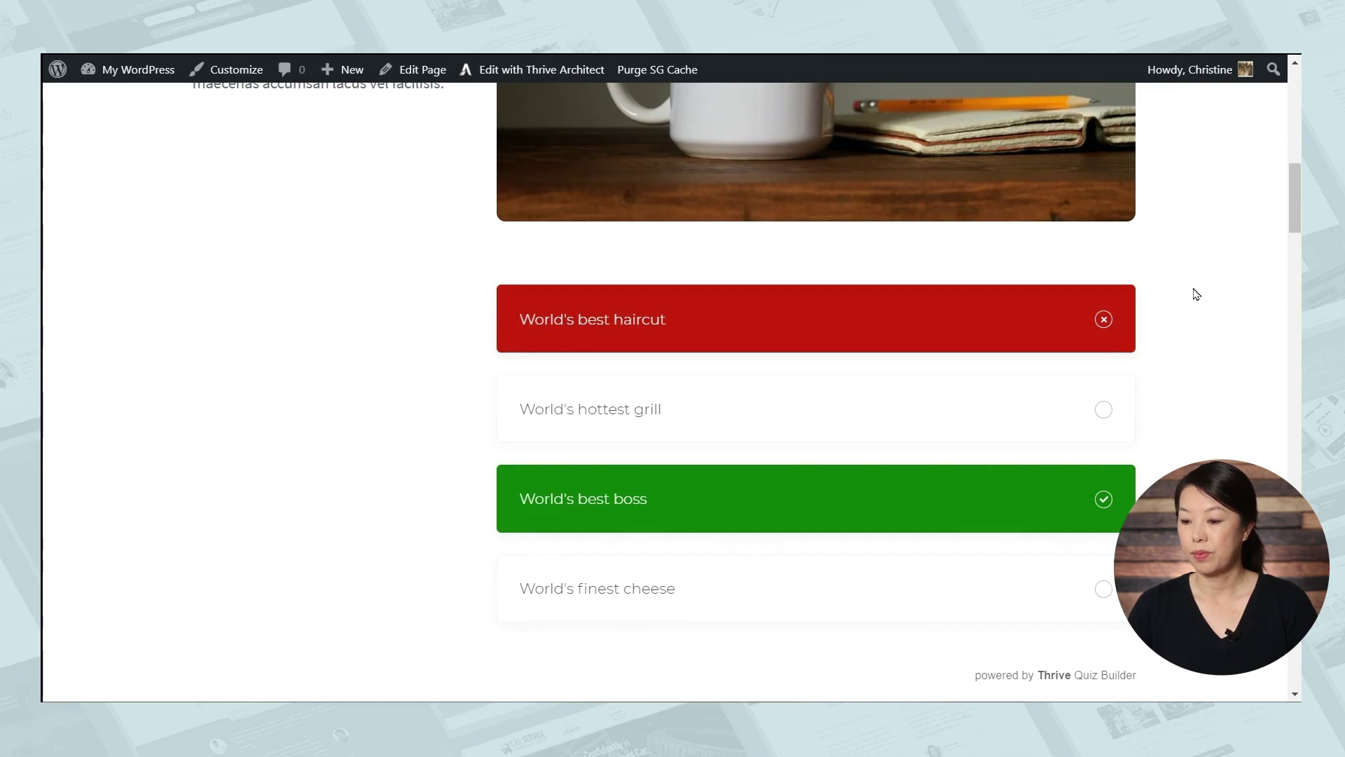
click(1009, 362)
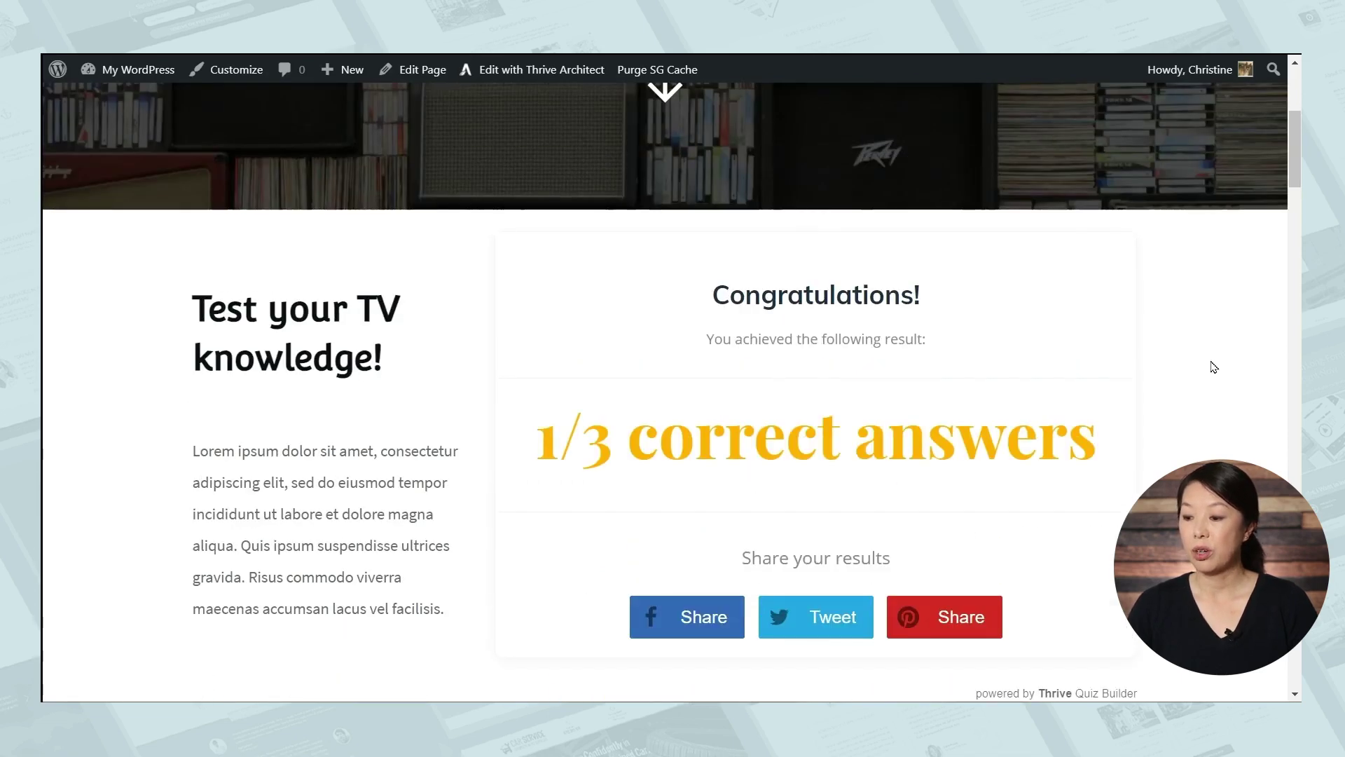
scroll(1212, 357, down, 3)
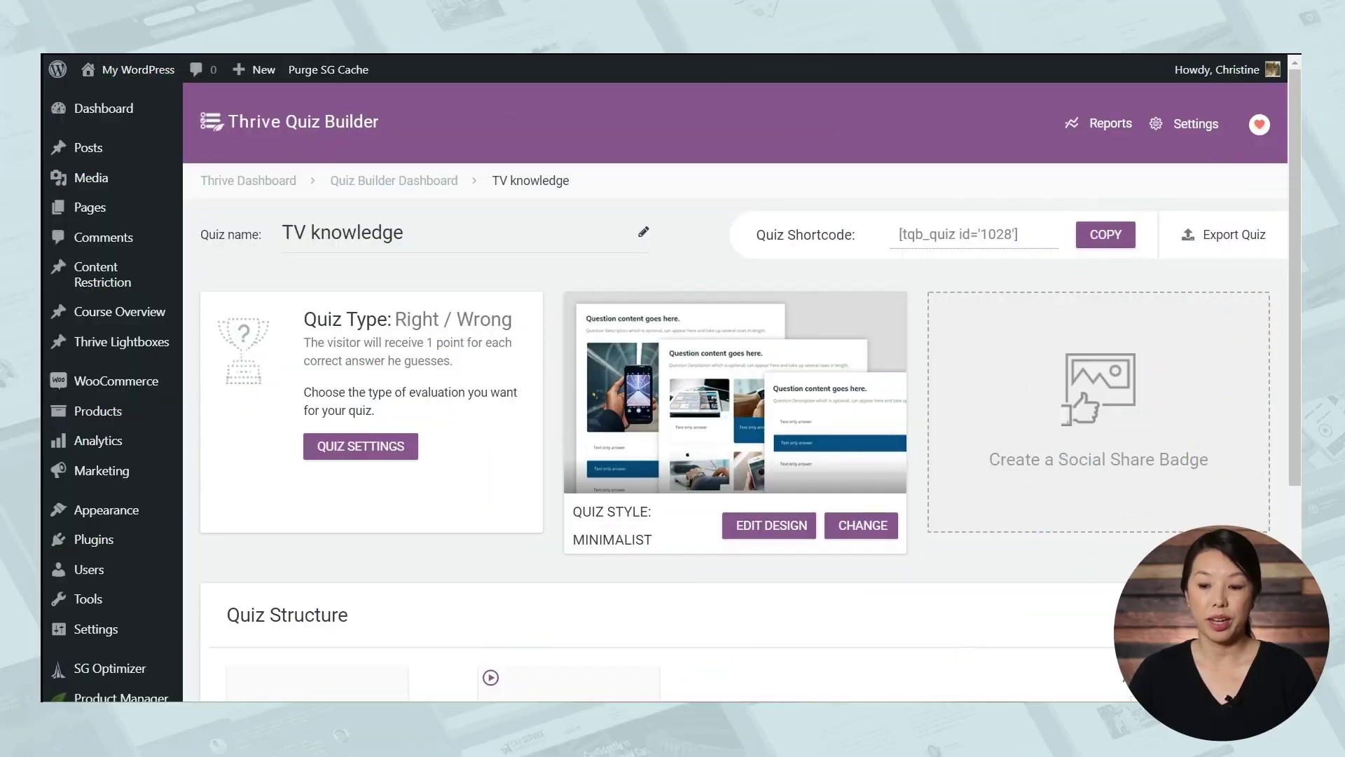
Step: Add a Splash Page under Quiz Structure and open its variations manager
scroll(1011, 273, down, 5)
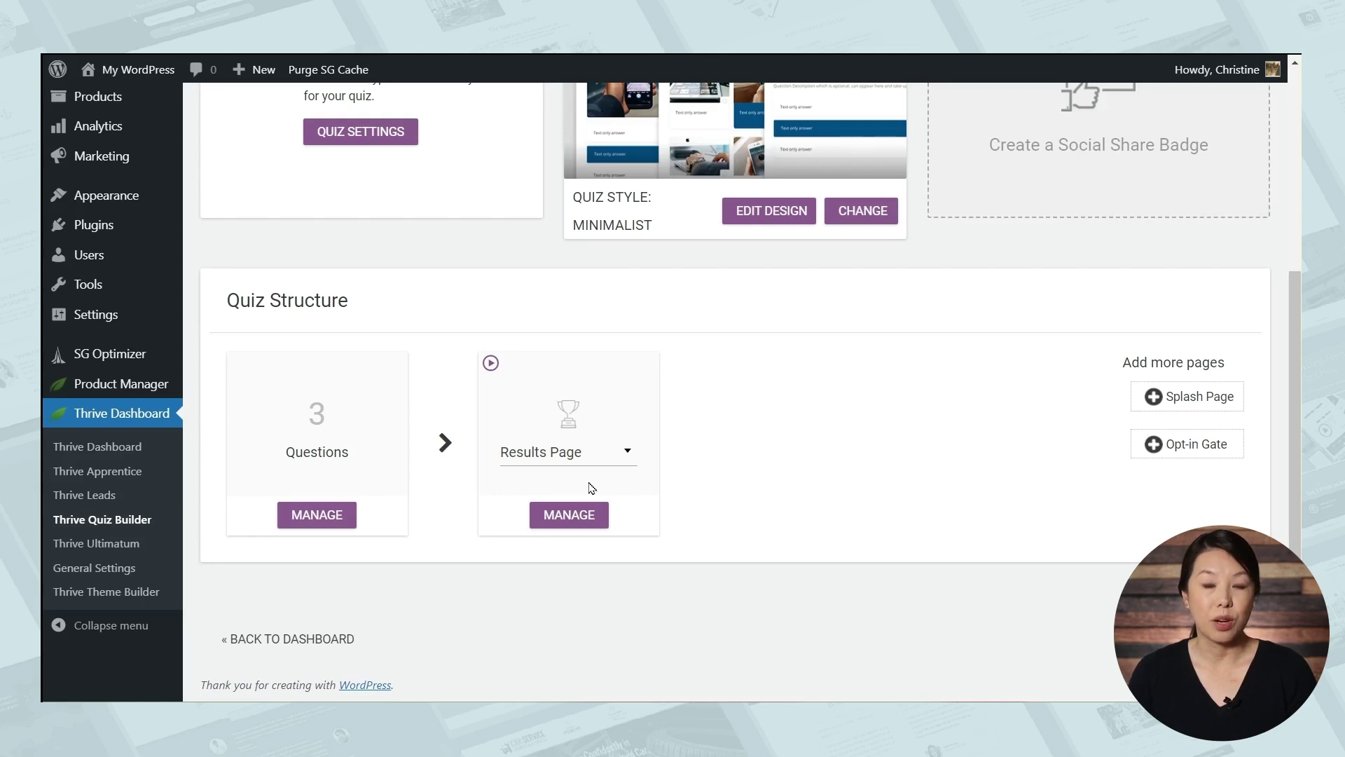
click(1152, 396)
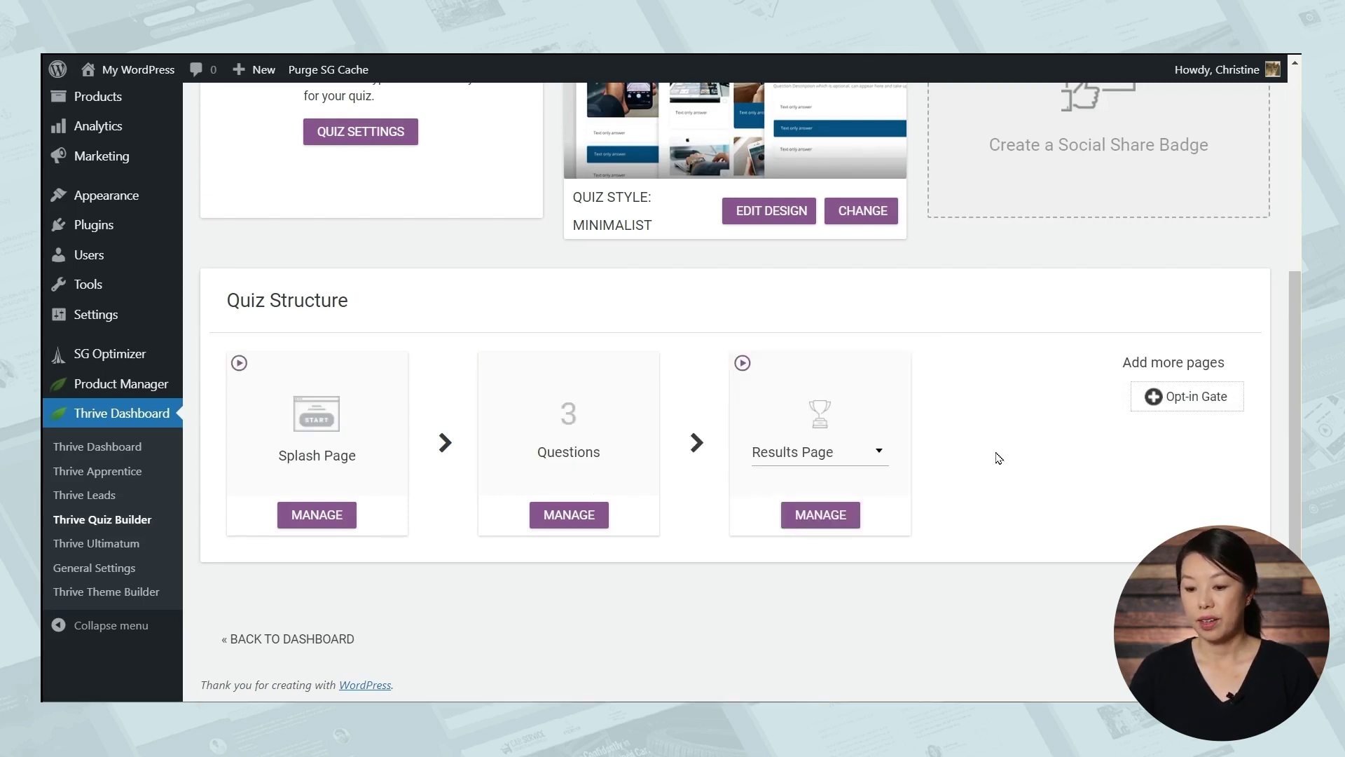
click(317, 514)
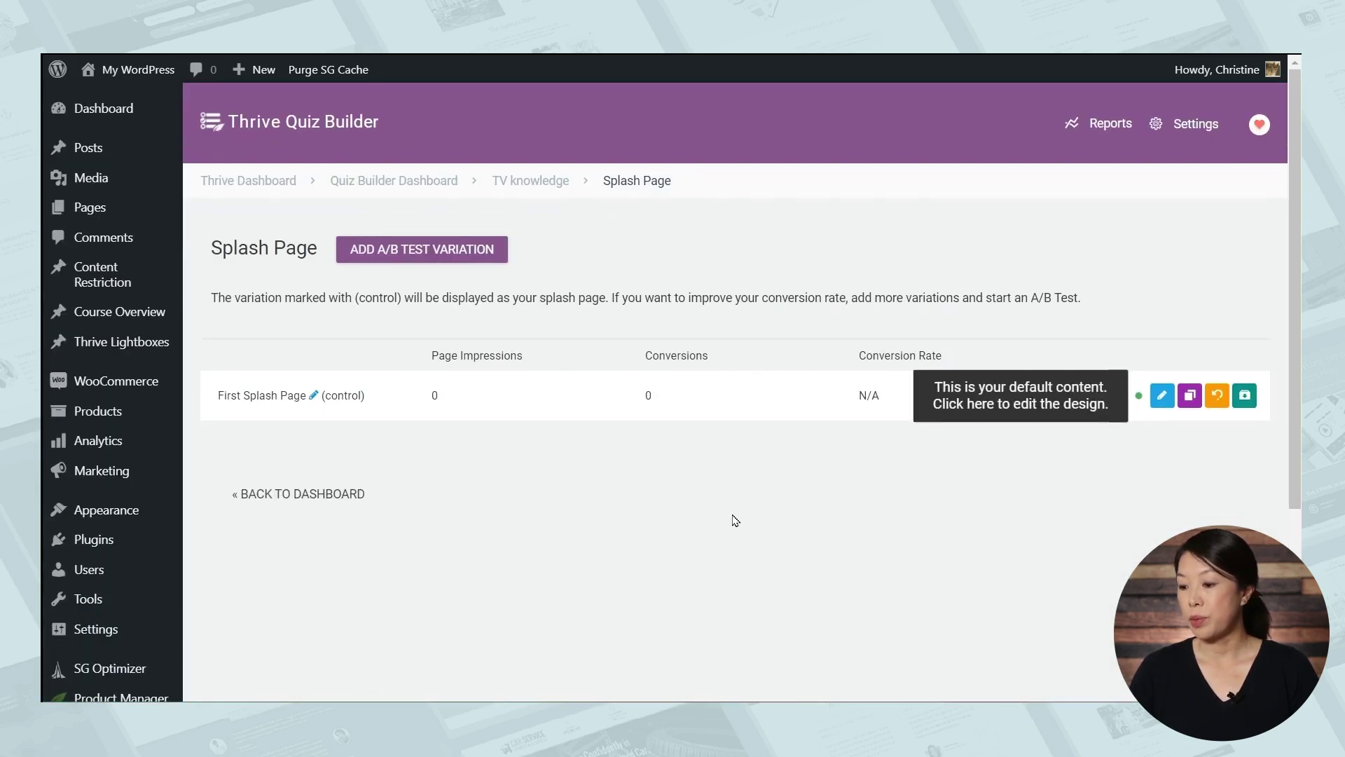
Step: Preview the First Splash Page design, then duplicate it as Copy of First Splash Page
click(1162, 399)
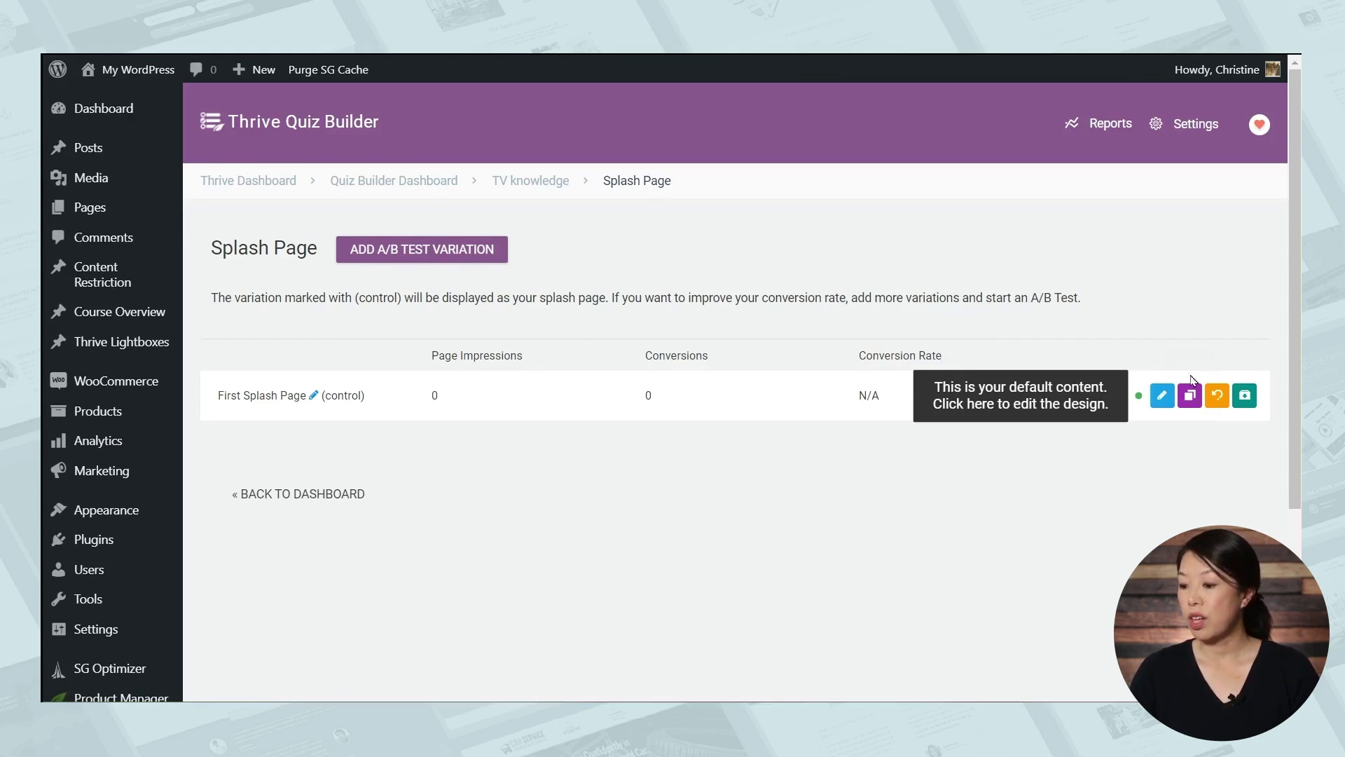
click(1190, 397)
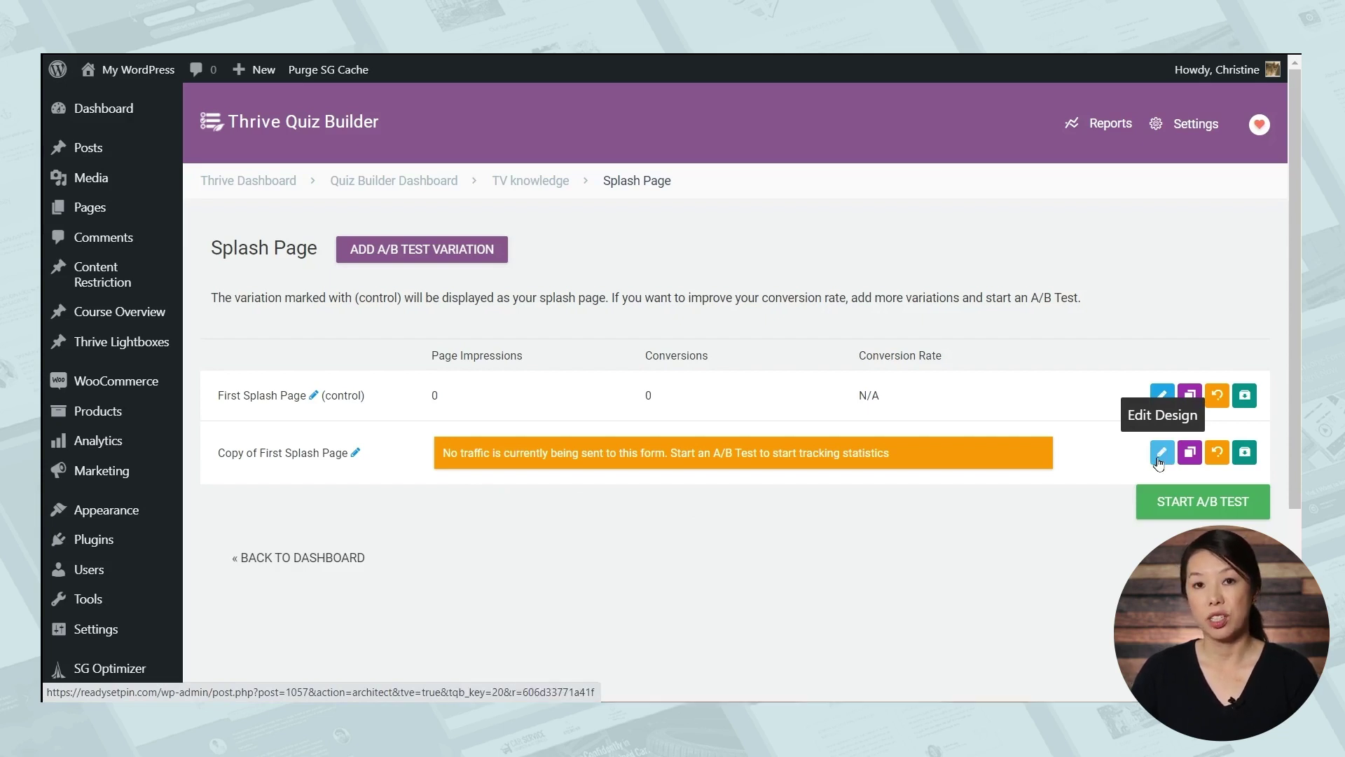
Step: Launch a splash-page A/B test titled 'Test' with automatic winner selection enabled
click(1193, 501)
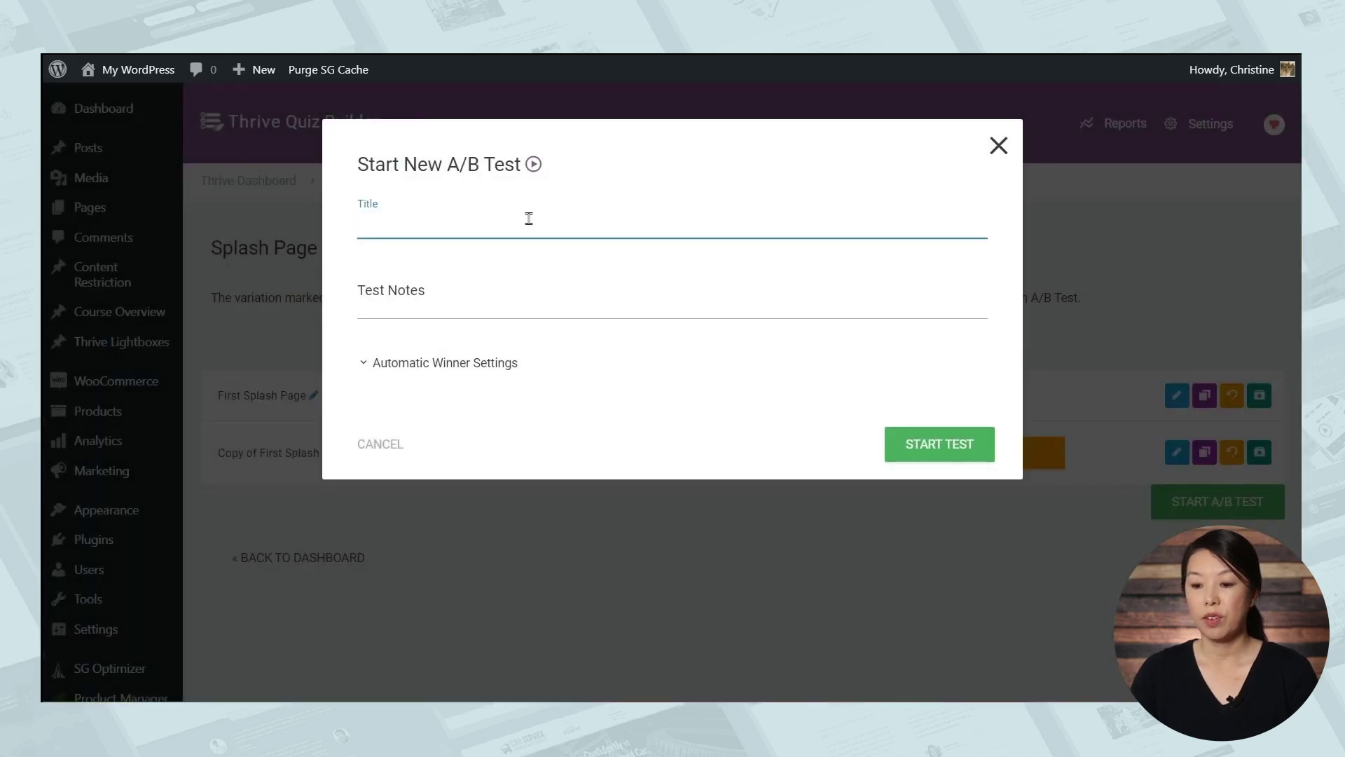
text(Test)
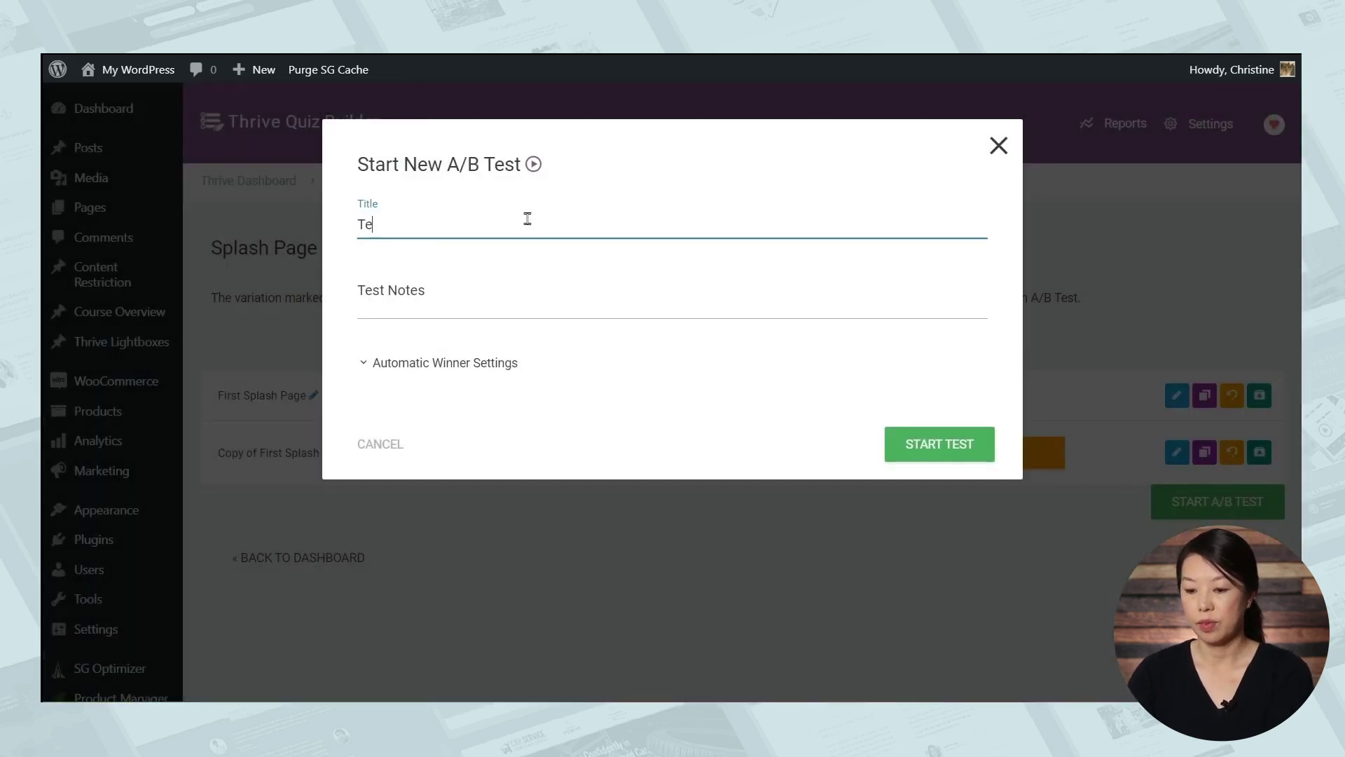
click(432, 364)
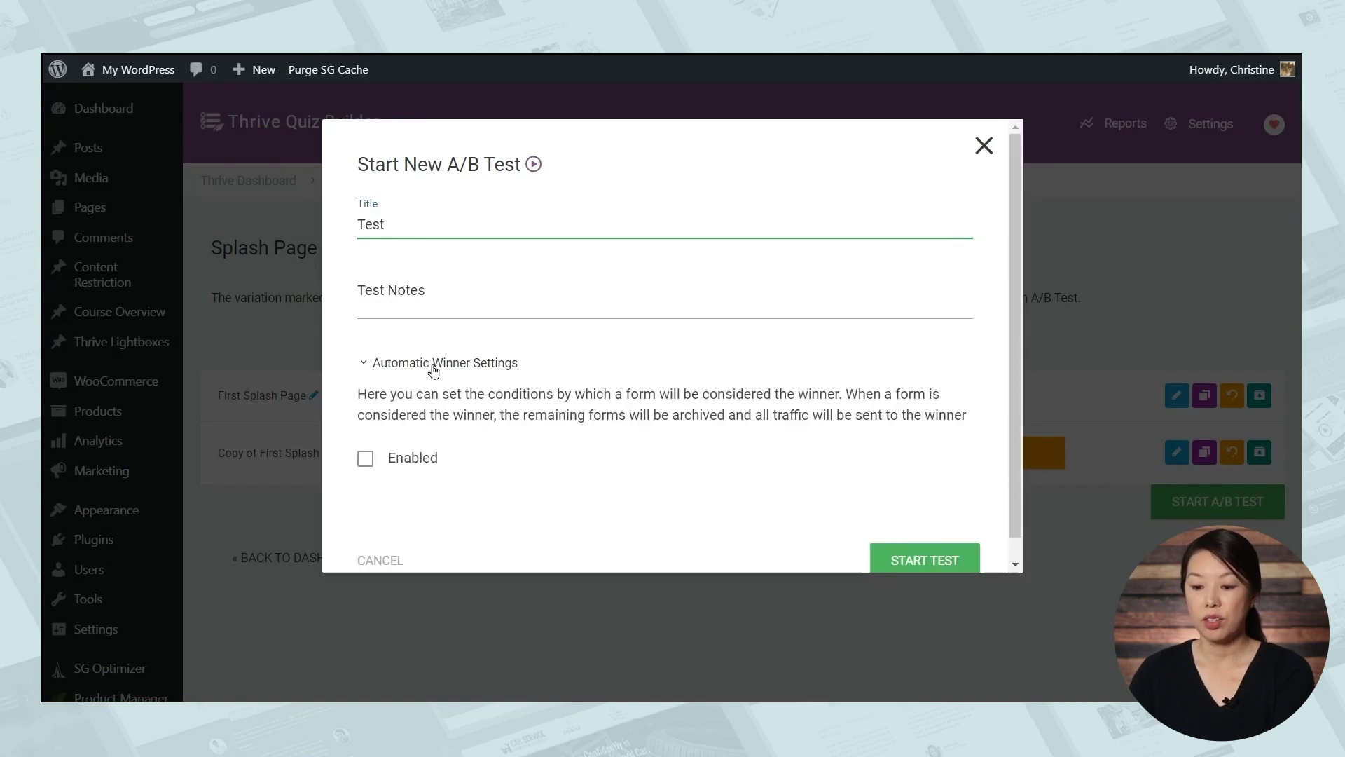
click(367, 458)
scroll(620, 442, down, 1)
scroll(620, 442, down, 3)
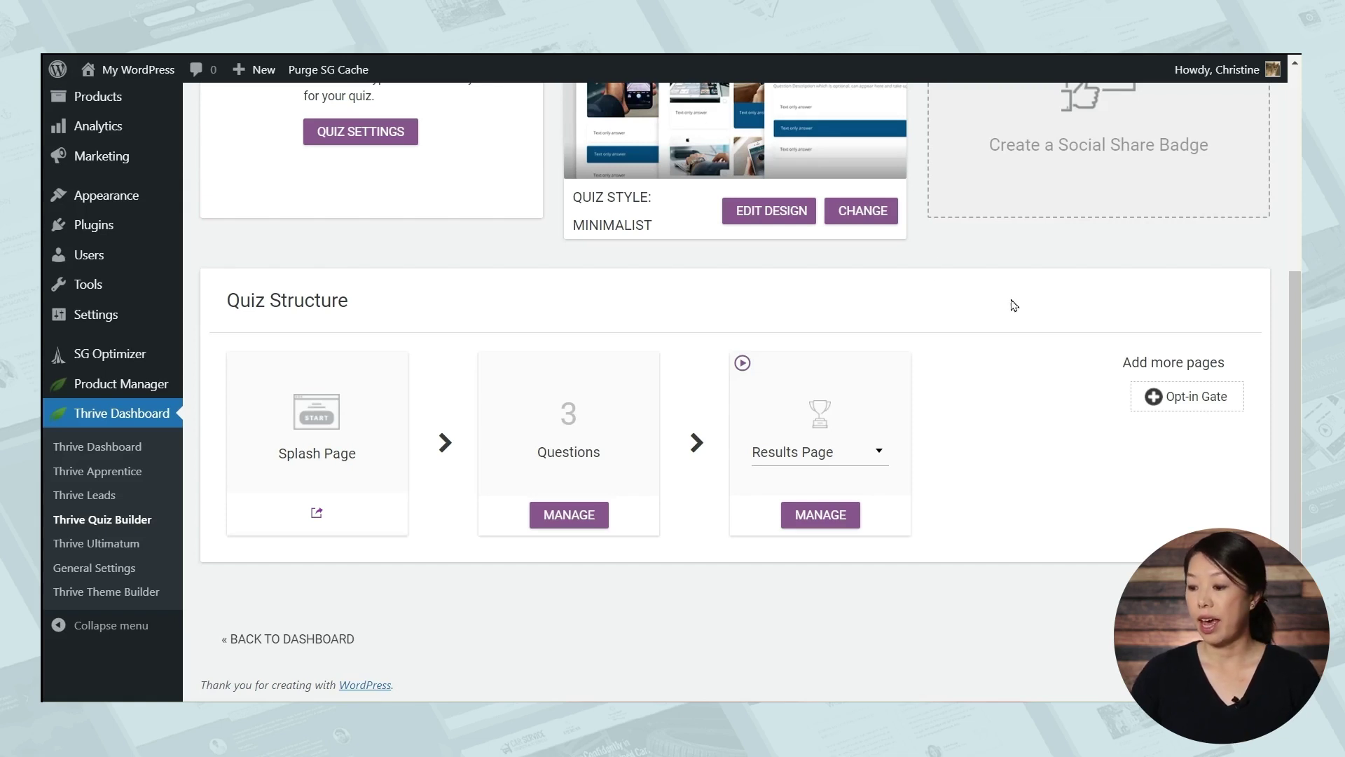
Step: Insert an Opt-in Gate before the Results Page and open its variations manager
click(1144, 398)
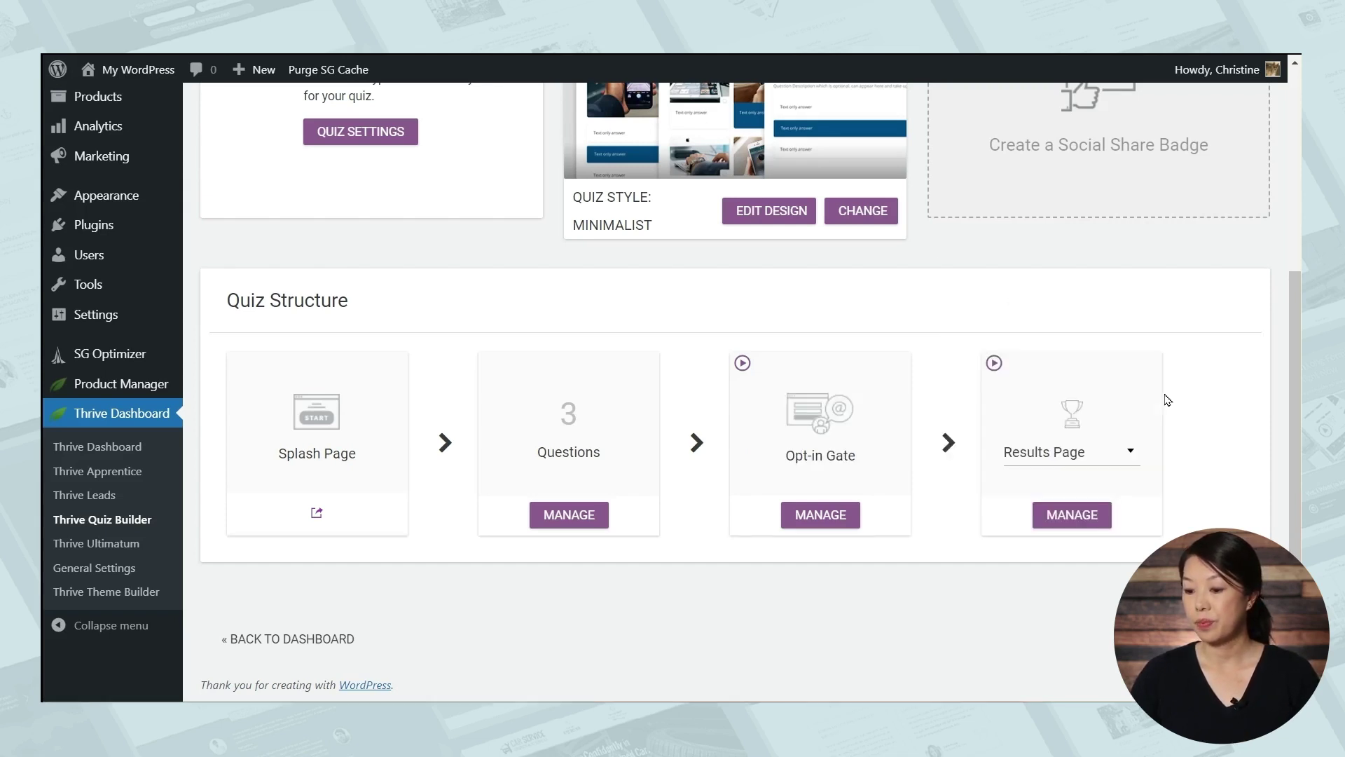
click(821, 522)
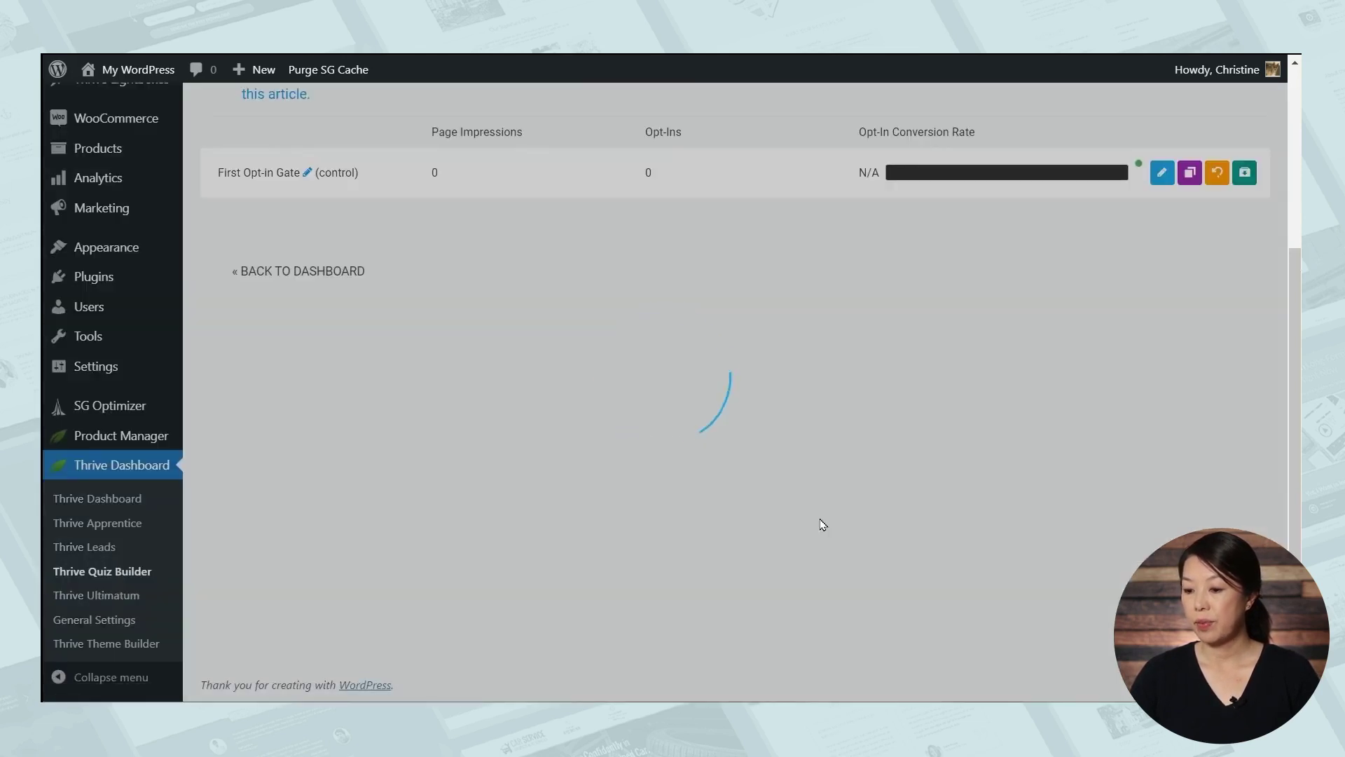
scroll(837, 499, up, 4)
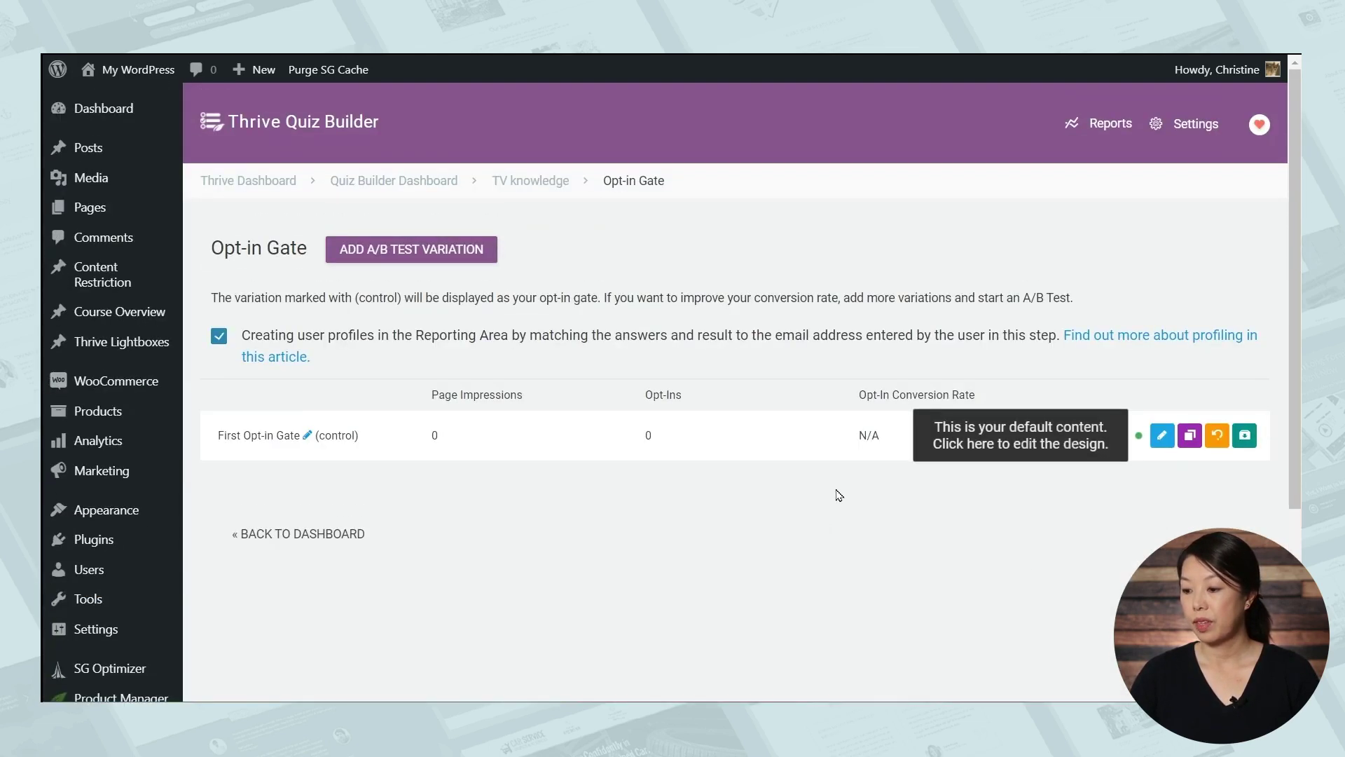
Step: Open the First Opt-in Gate design in Thrive Architect for editing
click(1162, 436)
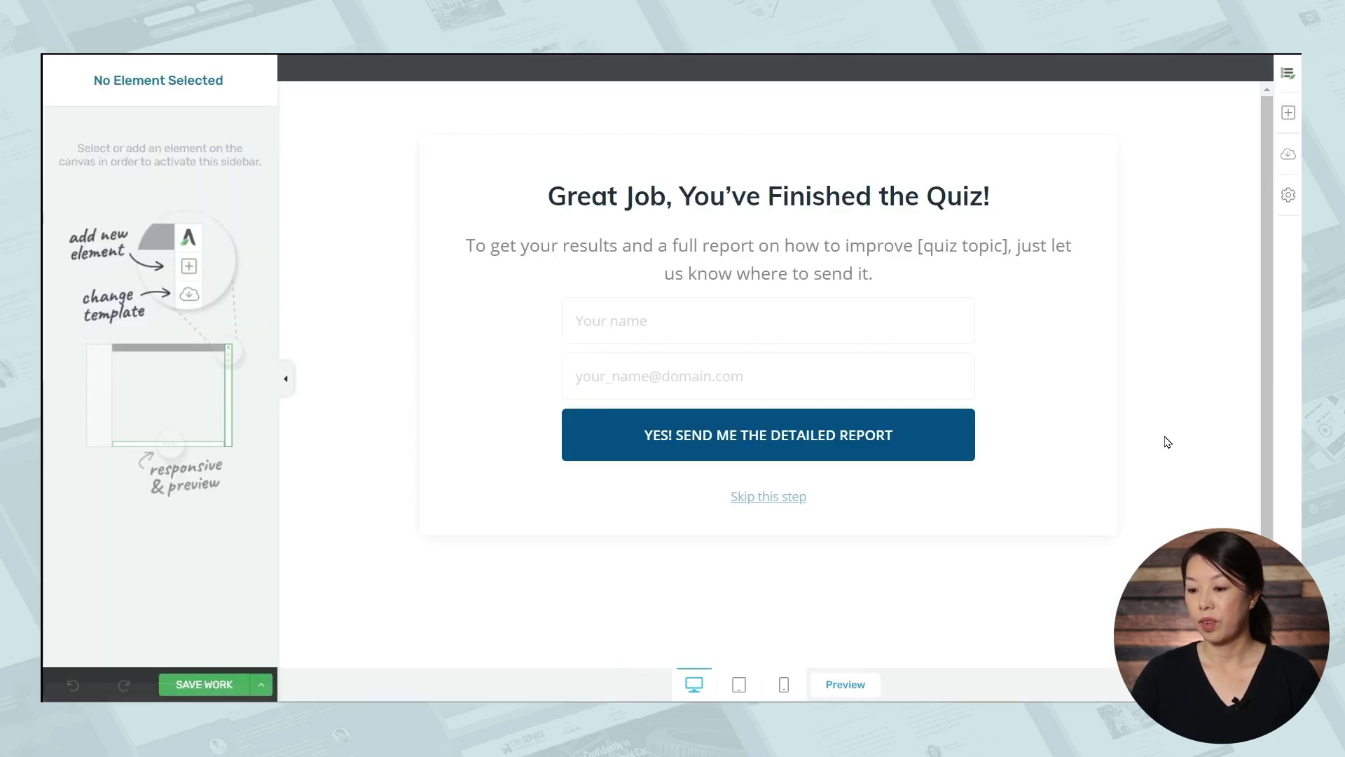